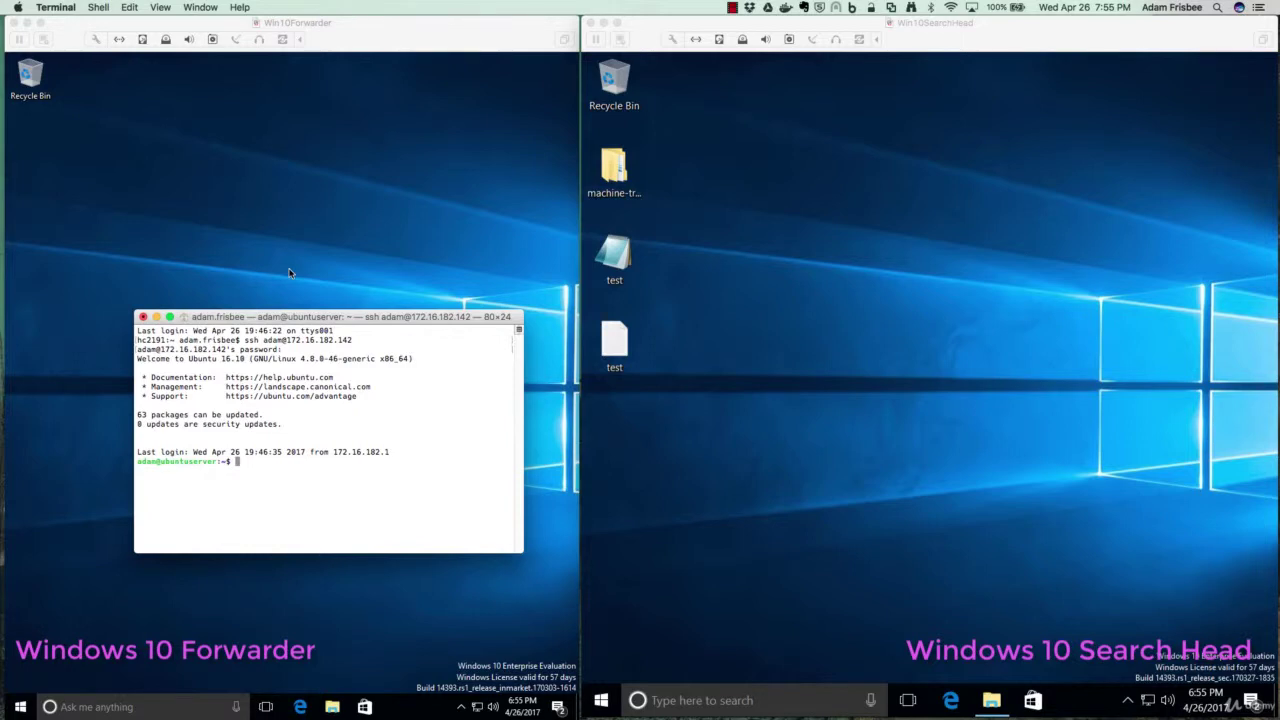
- Enlarge the Ubuntu server terminal, then load Splunk Search at localhost:8000 on the search head VM
drag(289, 319, 469, 181)
drag(702, 414, 774, 636)
drag(540, 180, 521, 180)
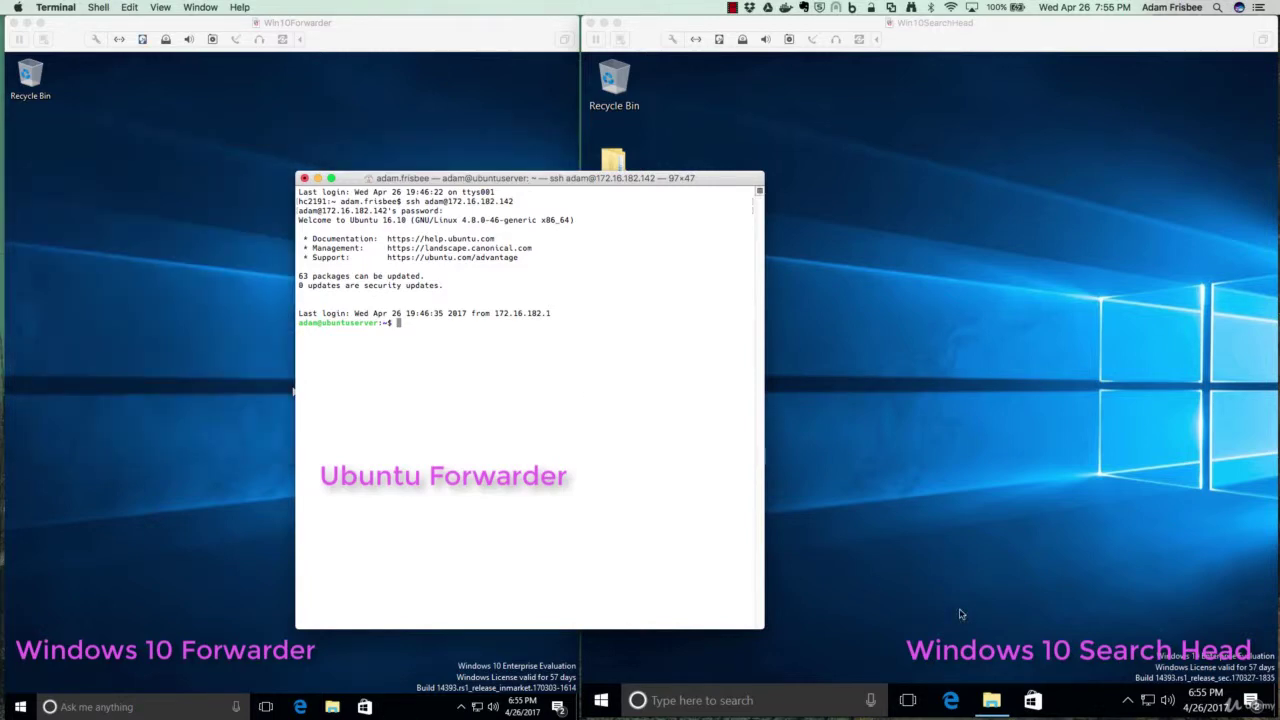
click(940, 524)
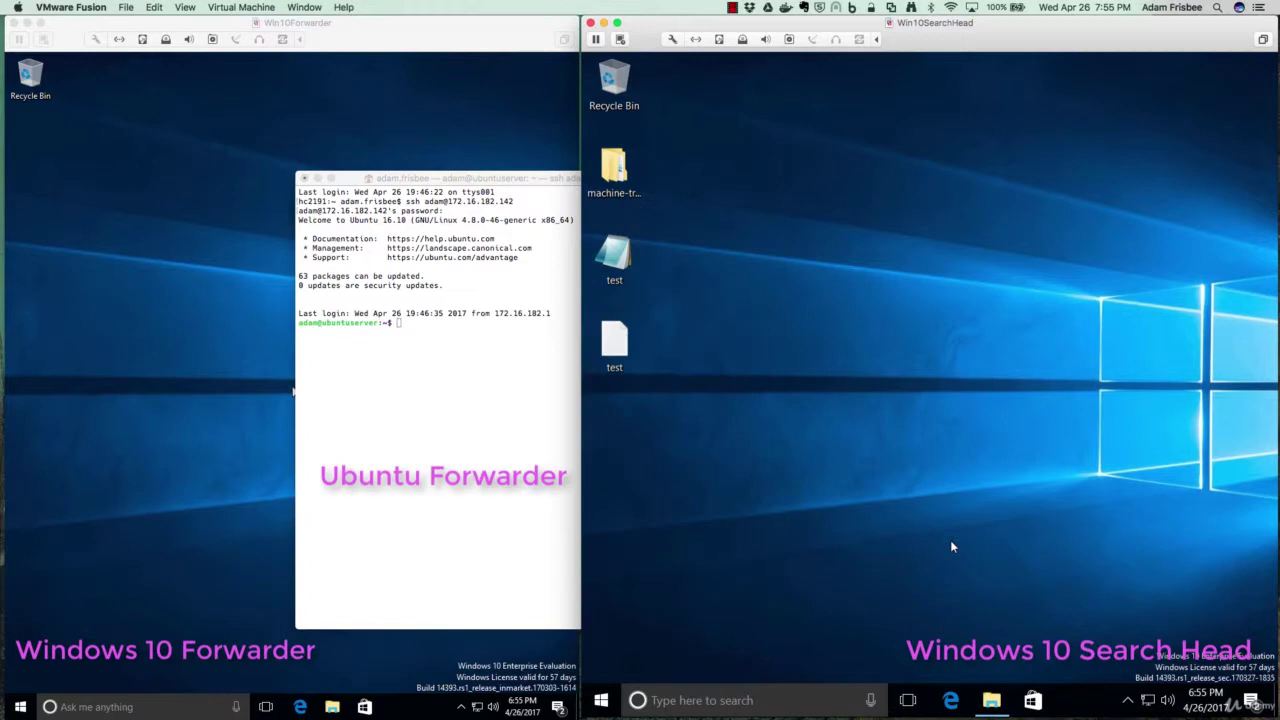
click(949, 702)
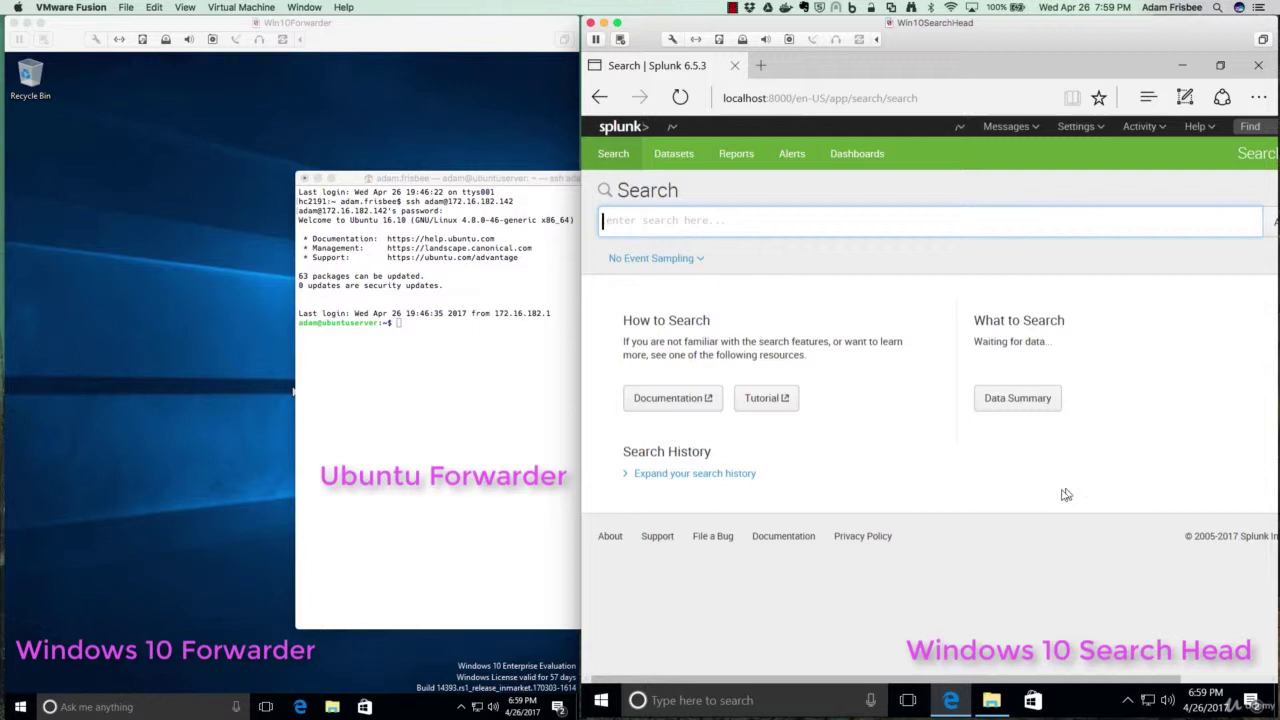
click(1020, 402)
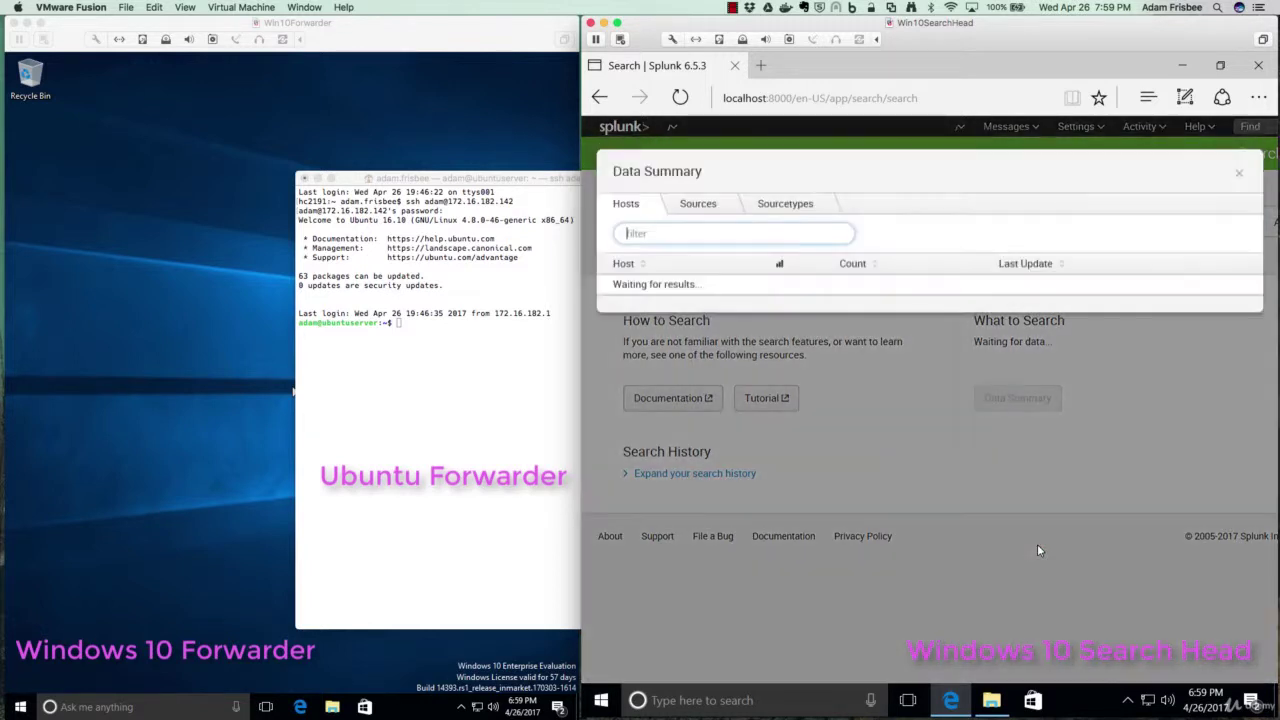
click(630, 675)
click(691, 640)
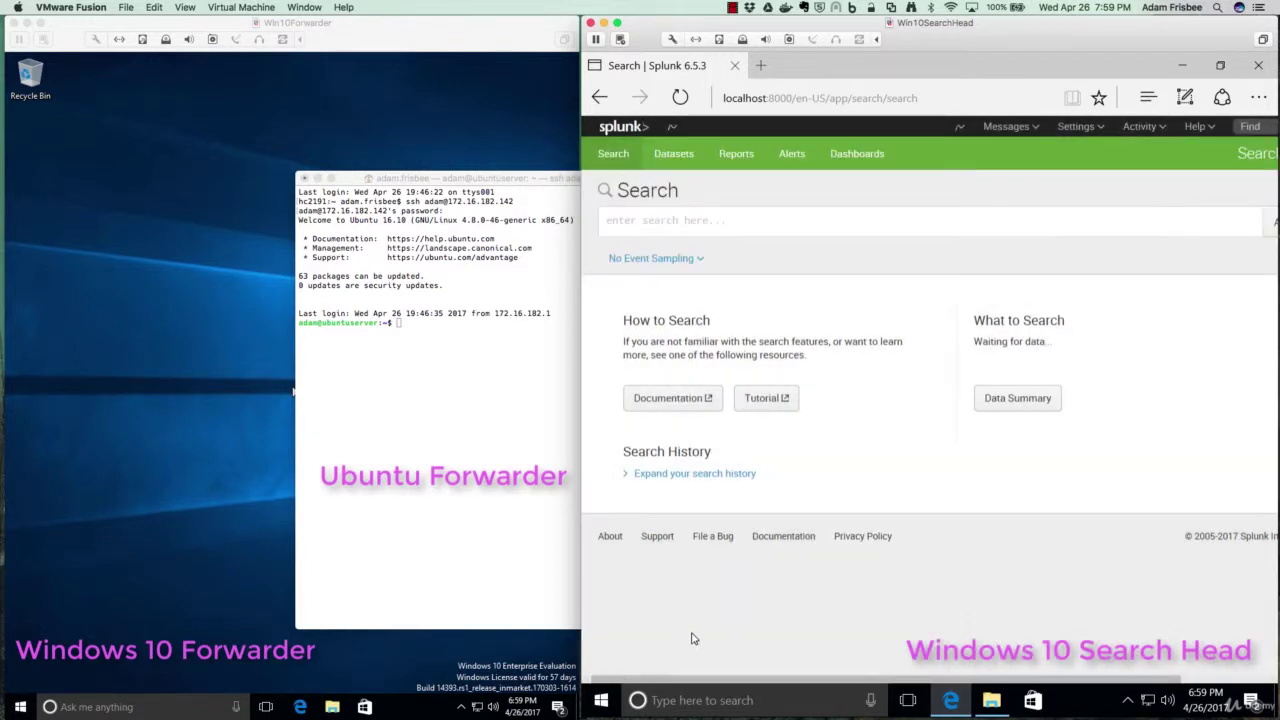
- Run ipconfig in an admin Command Prompt to find IPv4 172.16.182.150, then minimise it
right_click(604, 702)
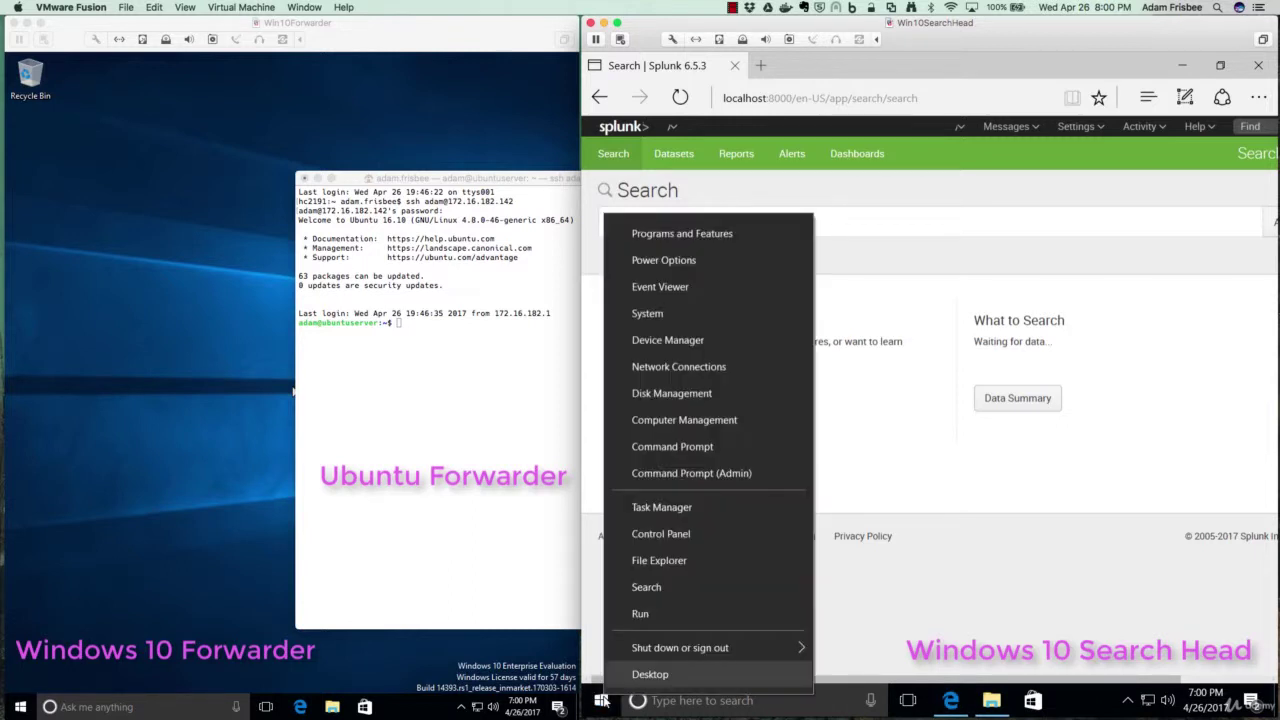
click(720, 475)
text(ipco)
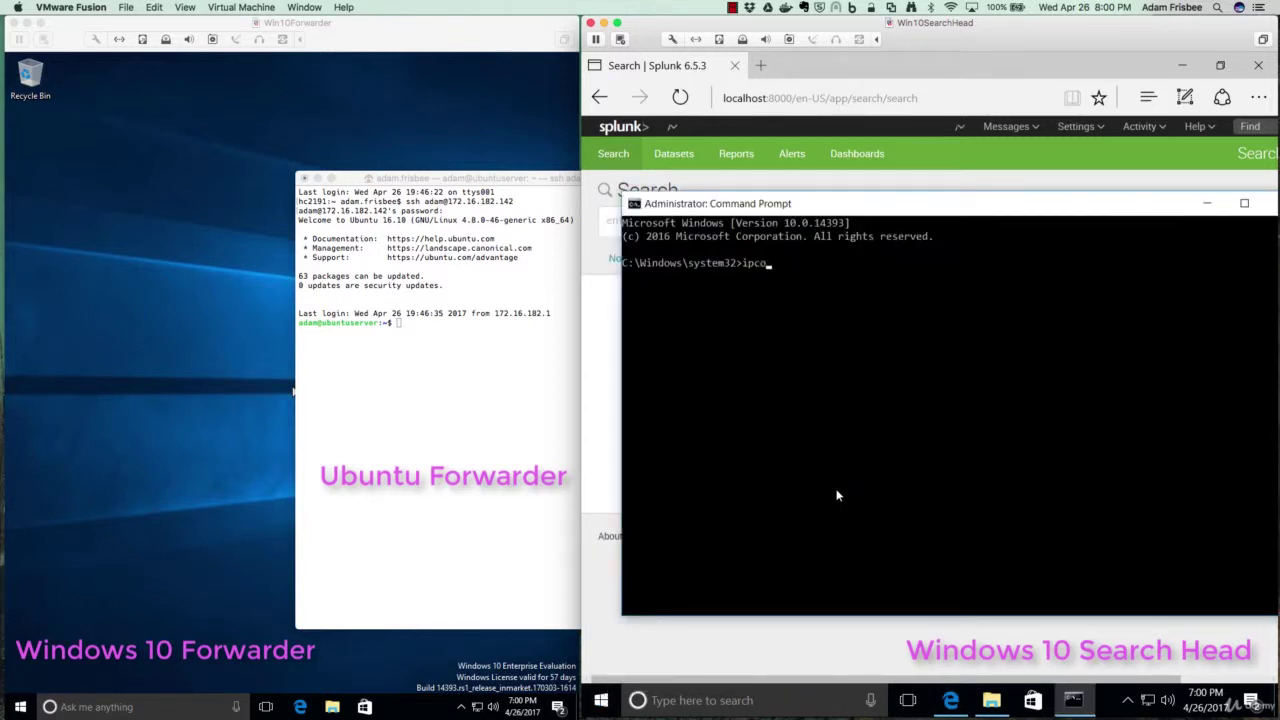
text(nfig)
key(Return)
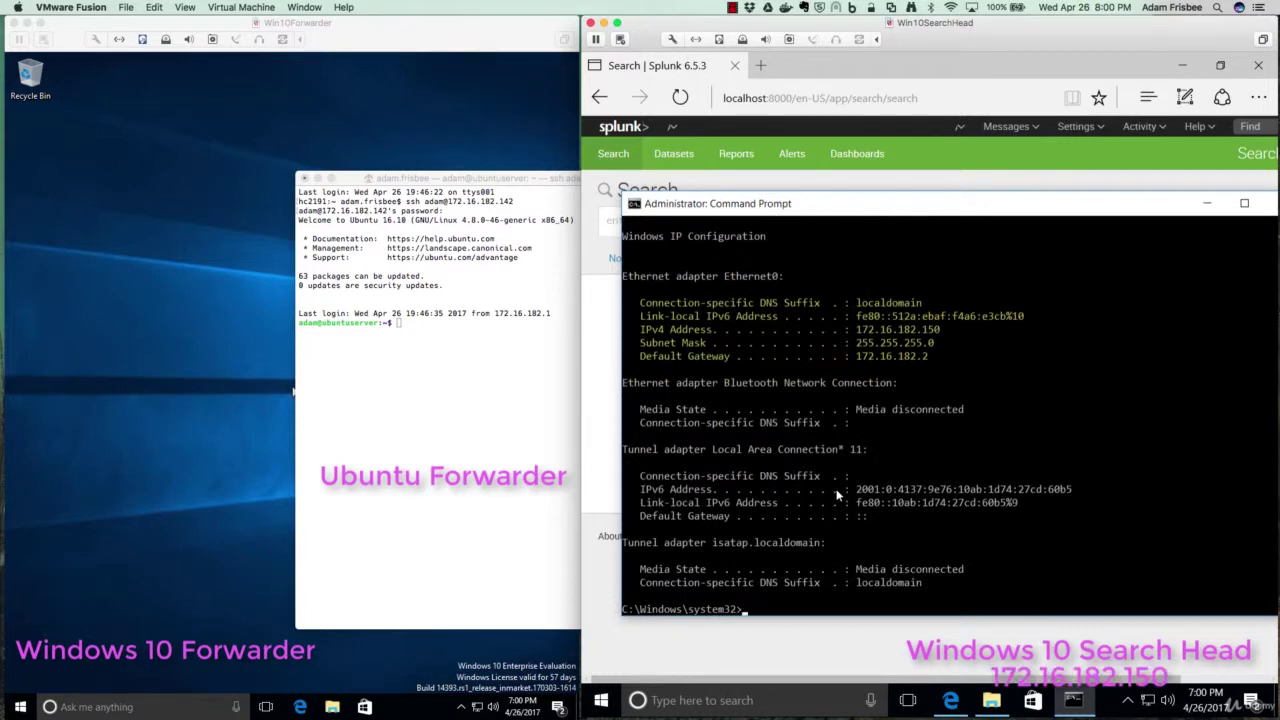
click(1206, 205)
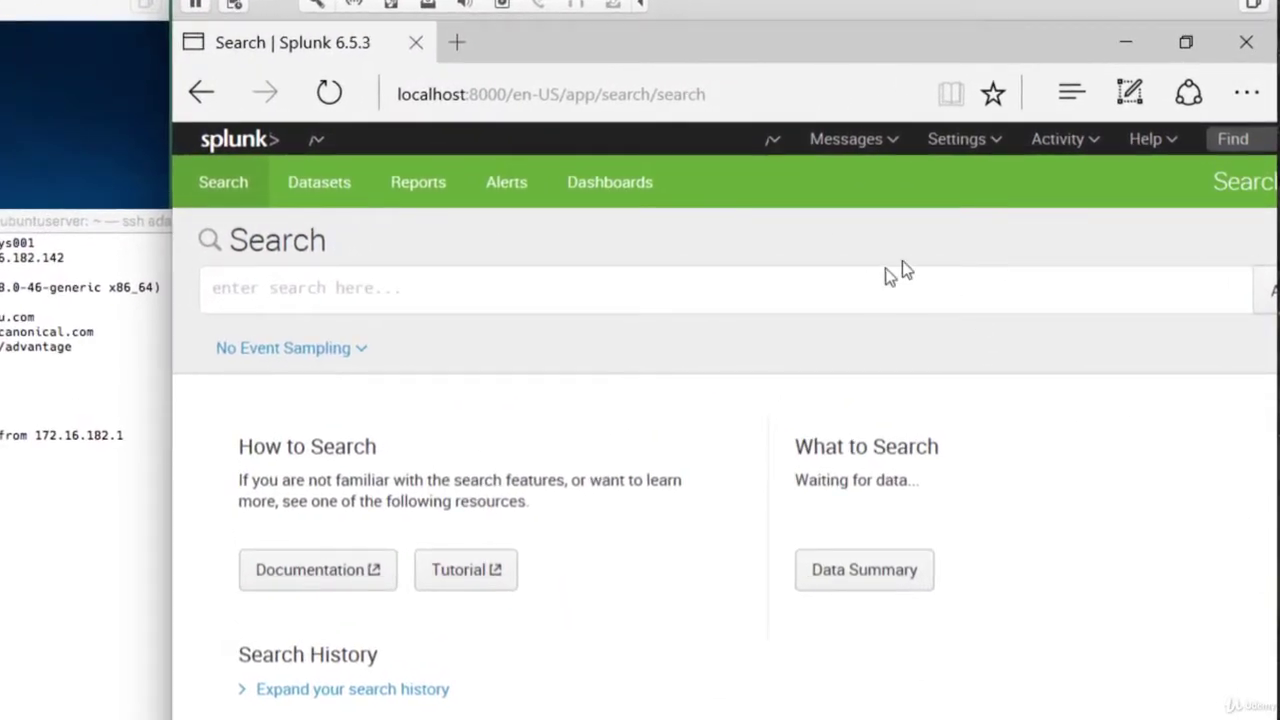
- Add and save a new receiving port 9997 under Settings > Forwarding and receiving
click(980, 150)
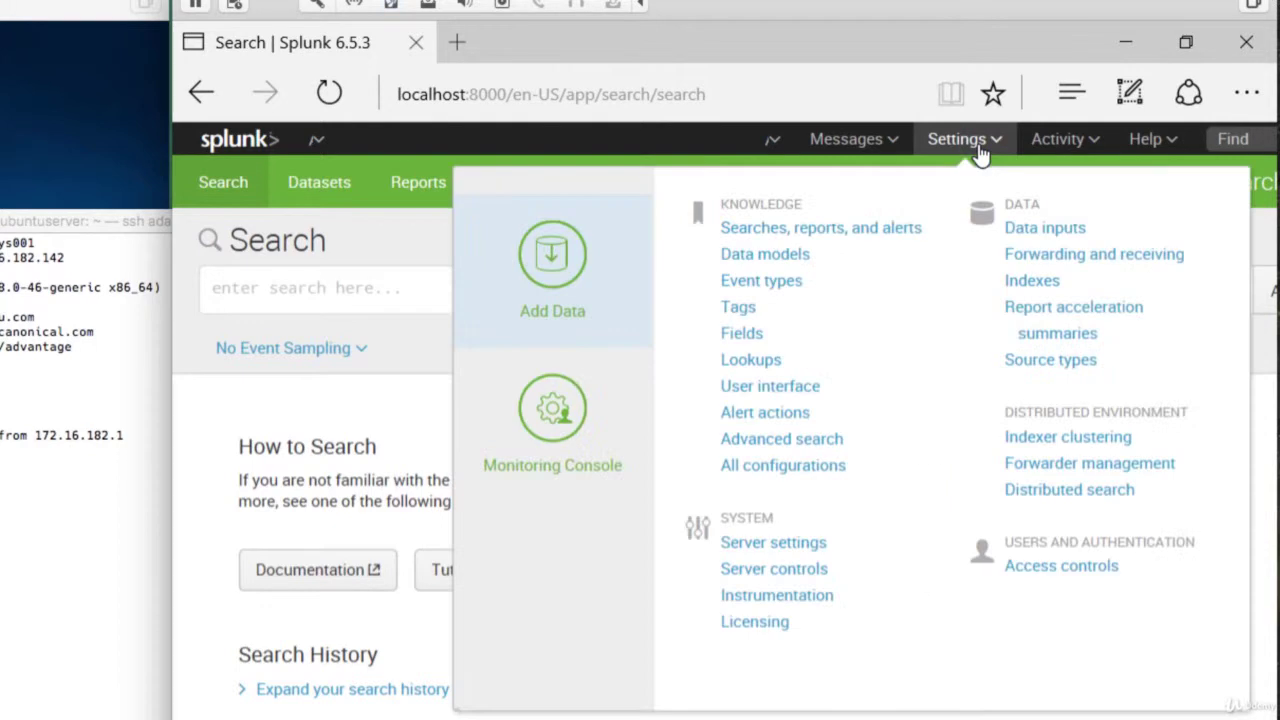
click(1047, 258)
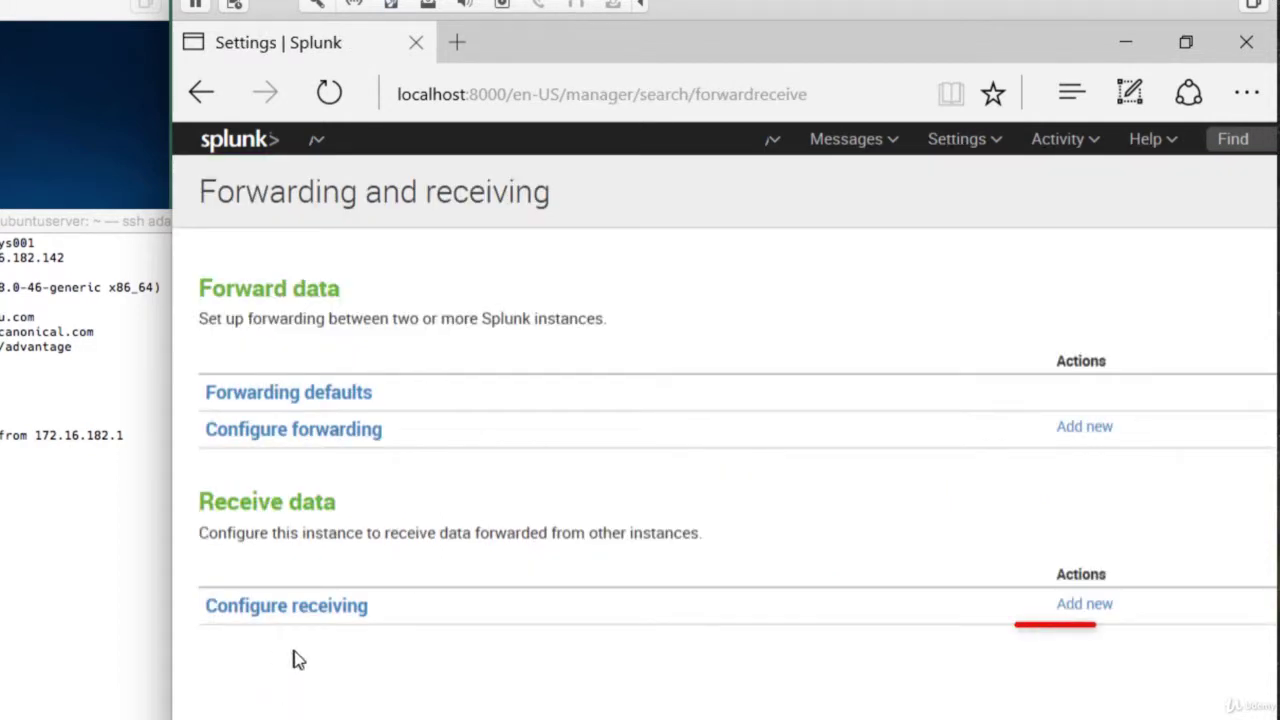
click(1086, 605)
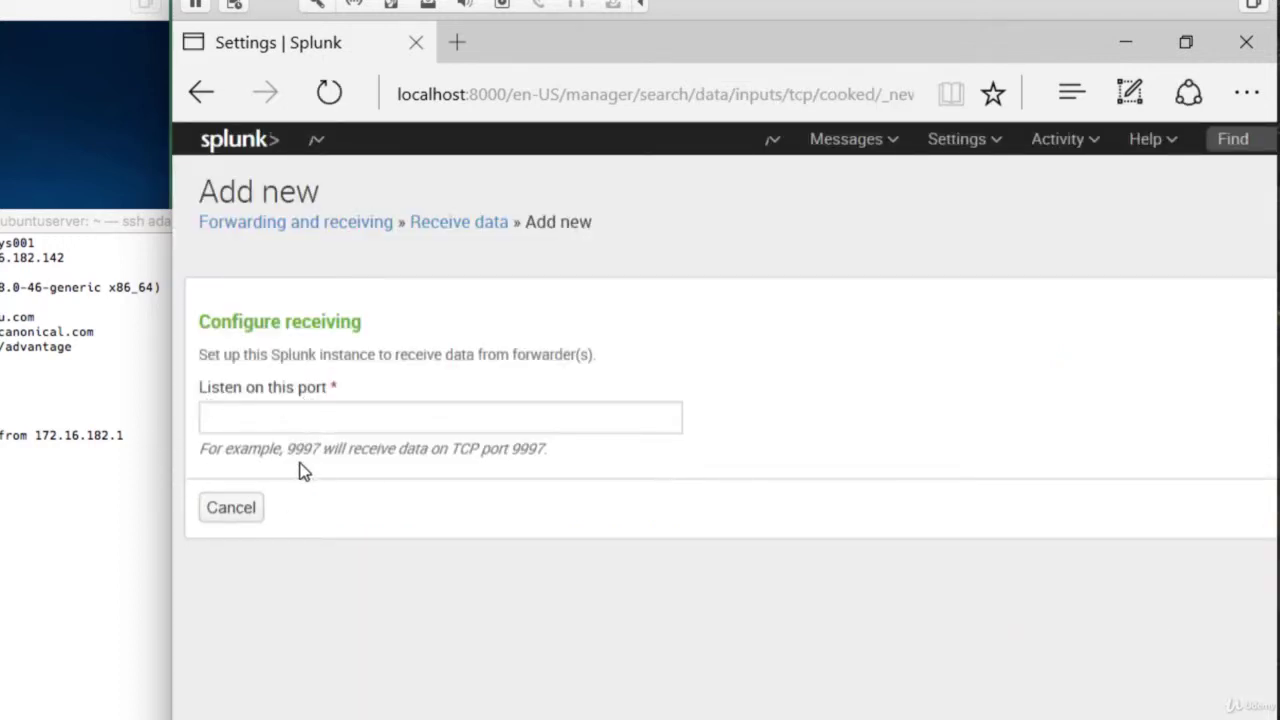
click(339, 415)
text(9997)
key(Tab)
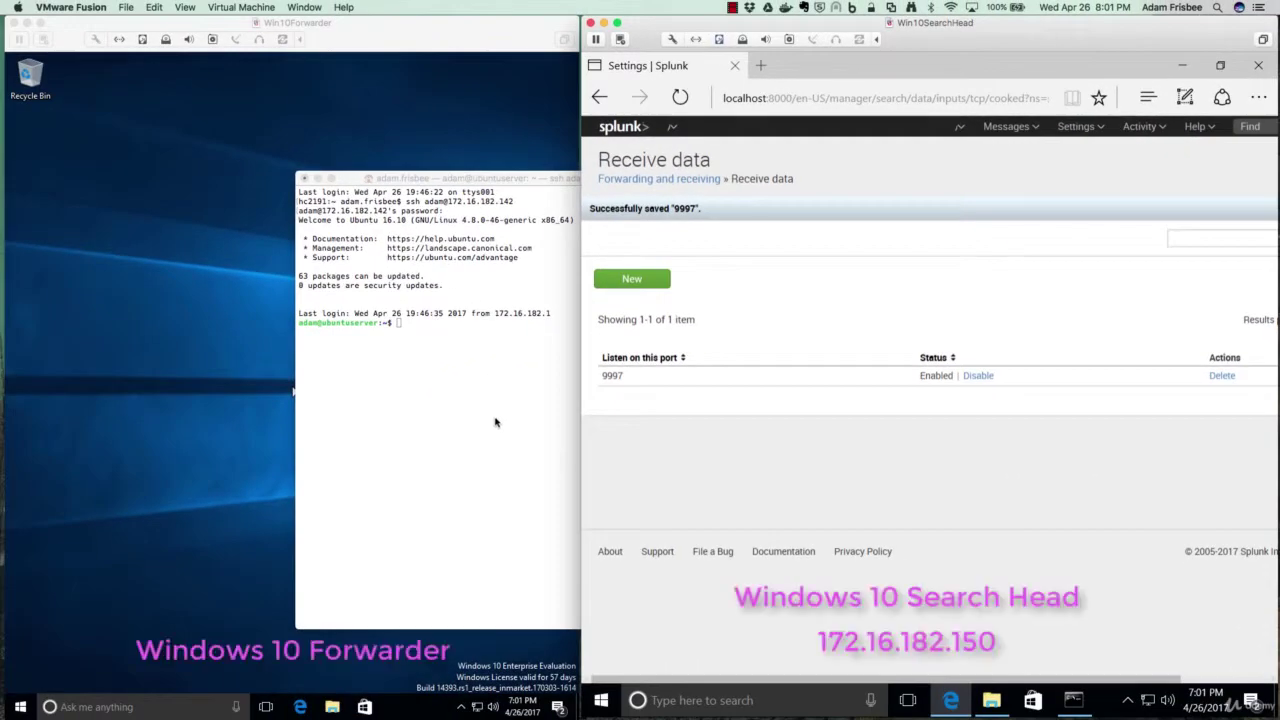
- On the forwarder VM, search the web for 'splunk universal forwarder' in Edge
click(222, 494)
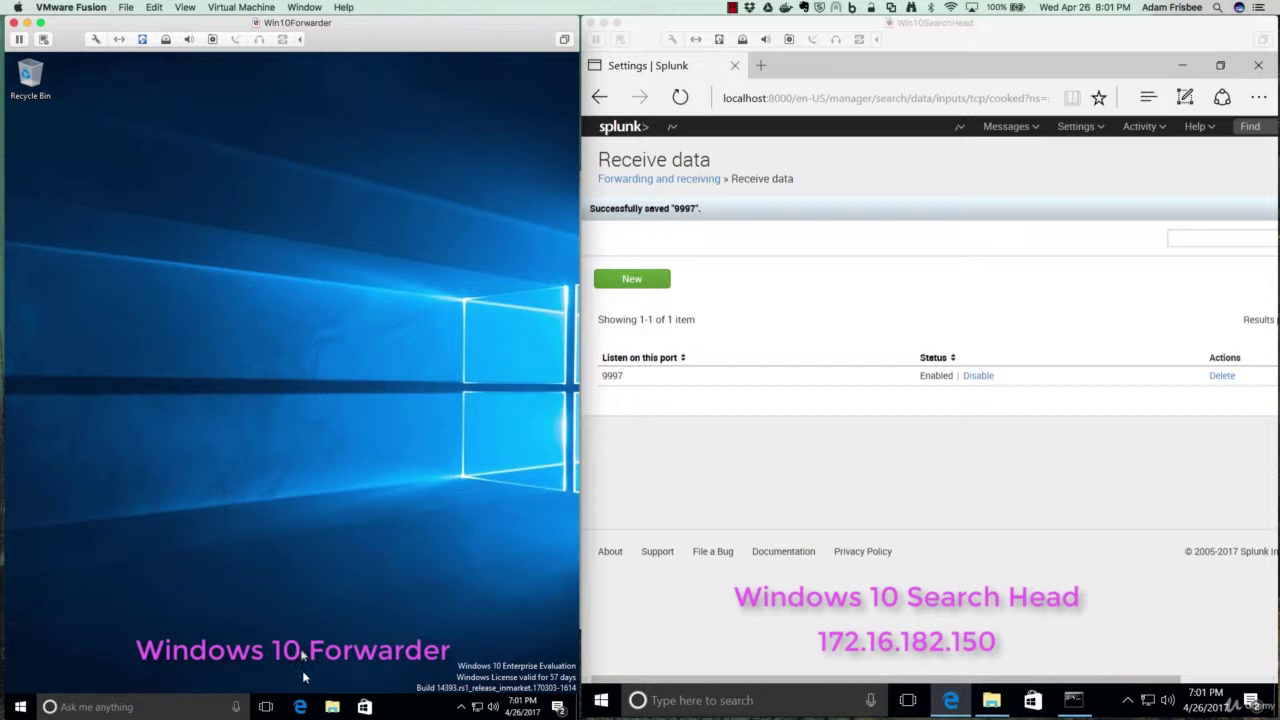
click(299, 707)
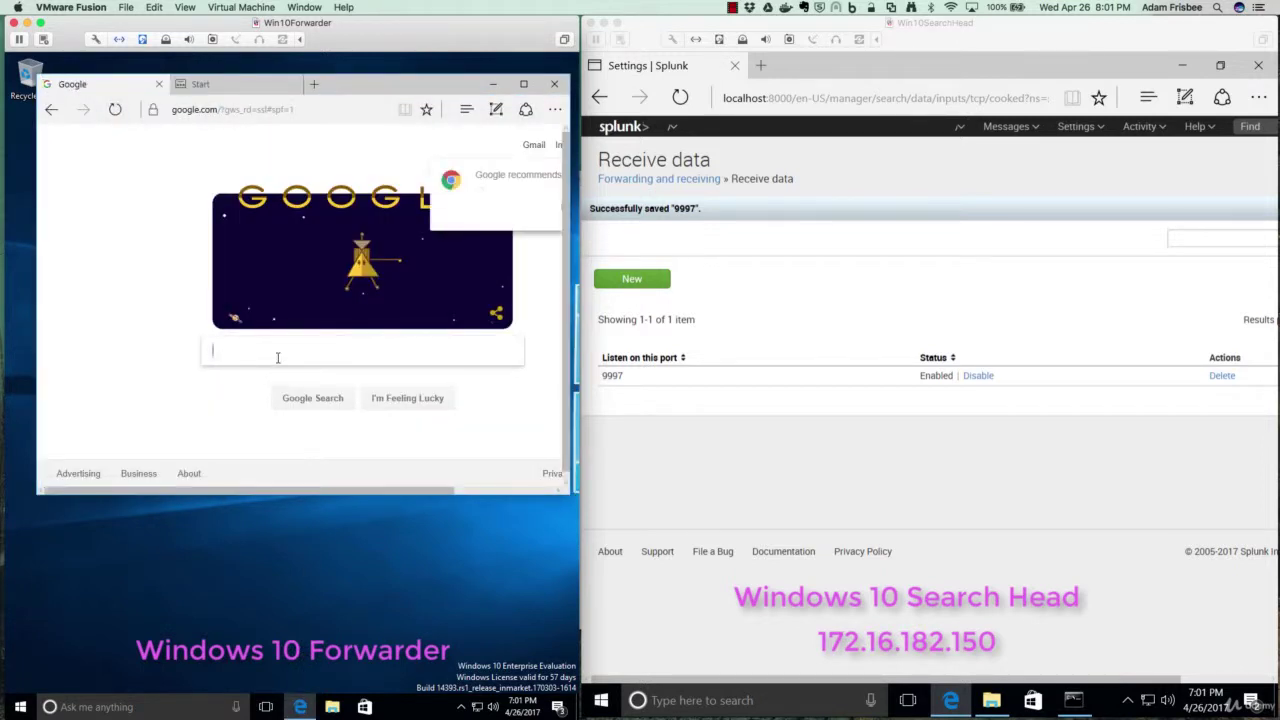
text(sp)
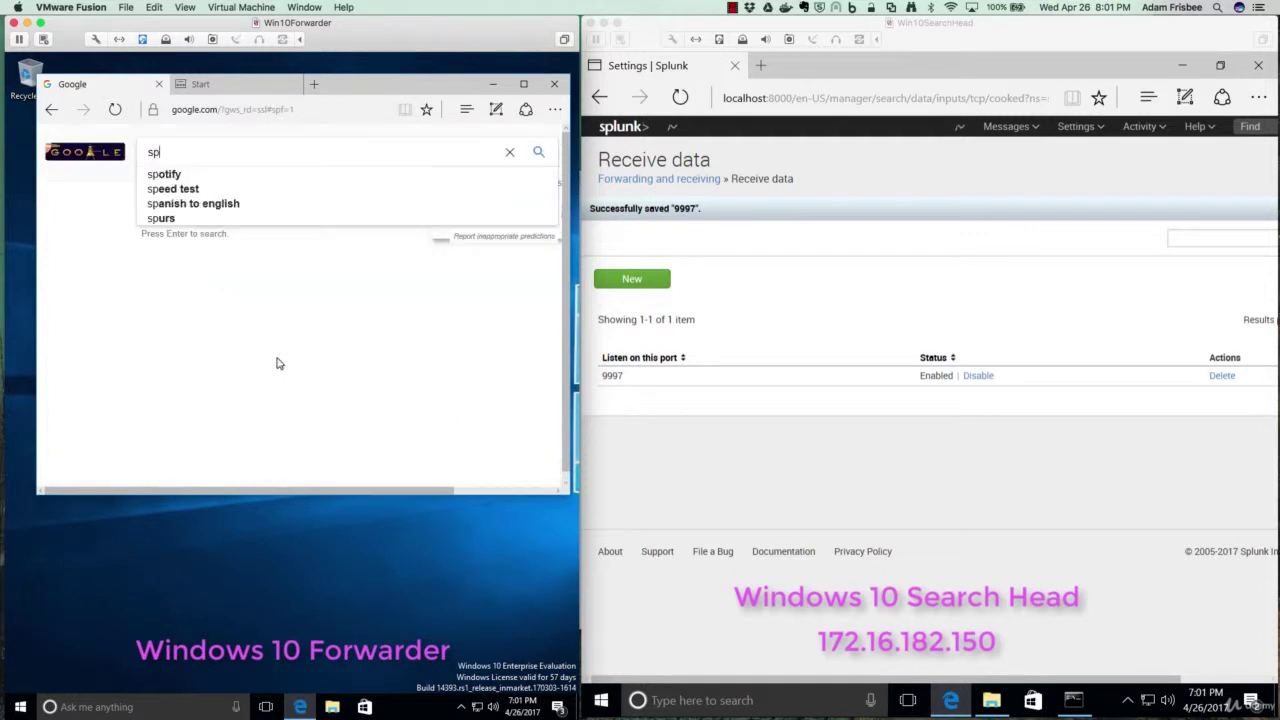
text(lunk)
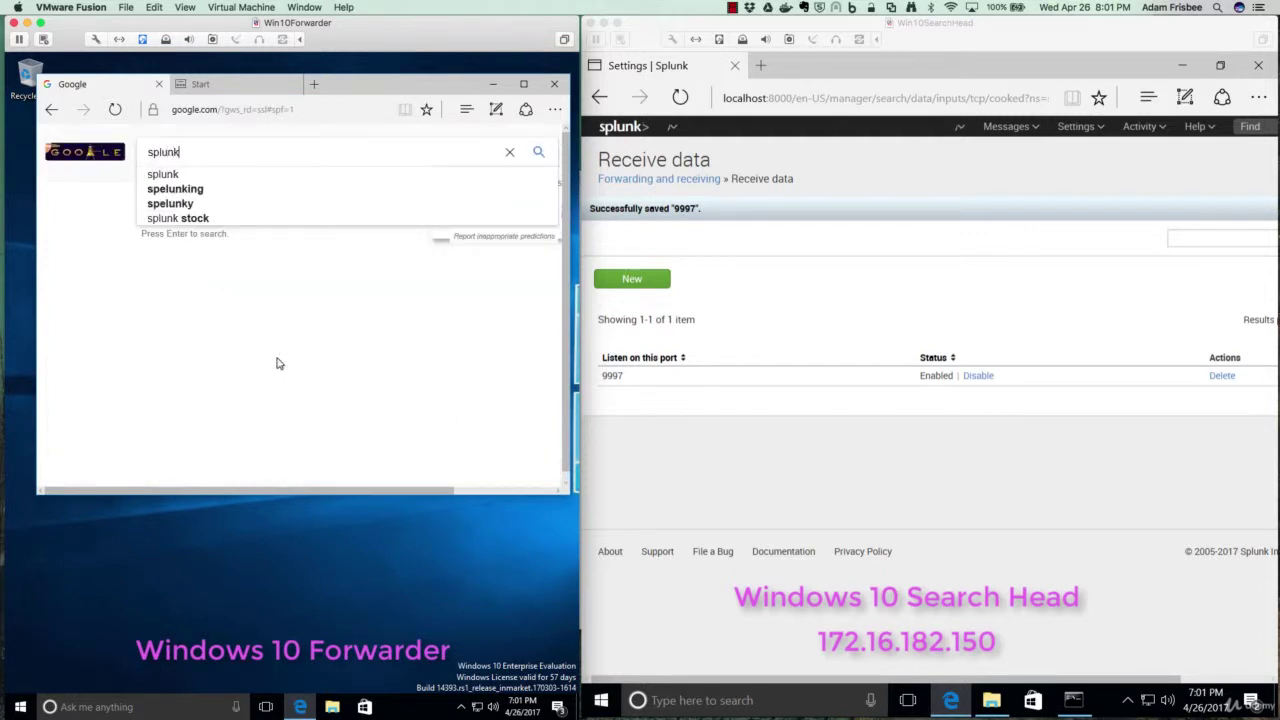
text( universal forwarder)
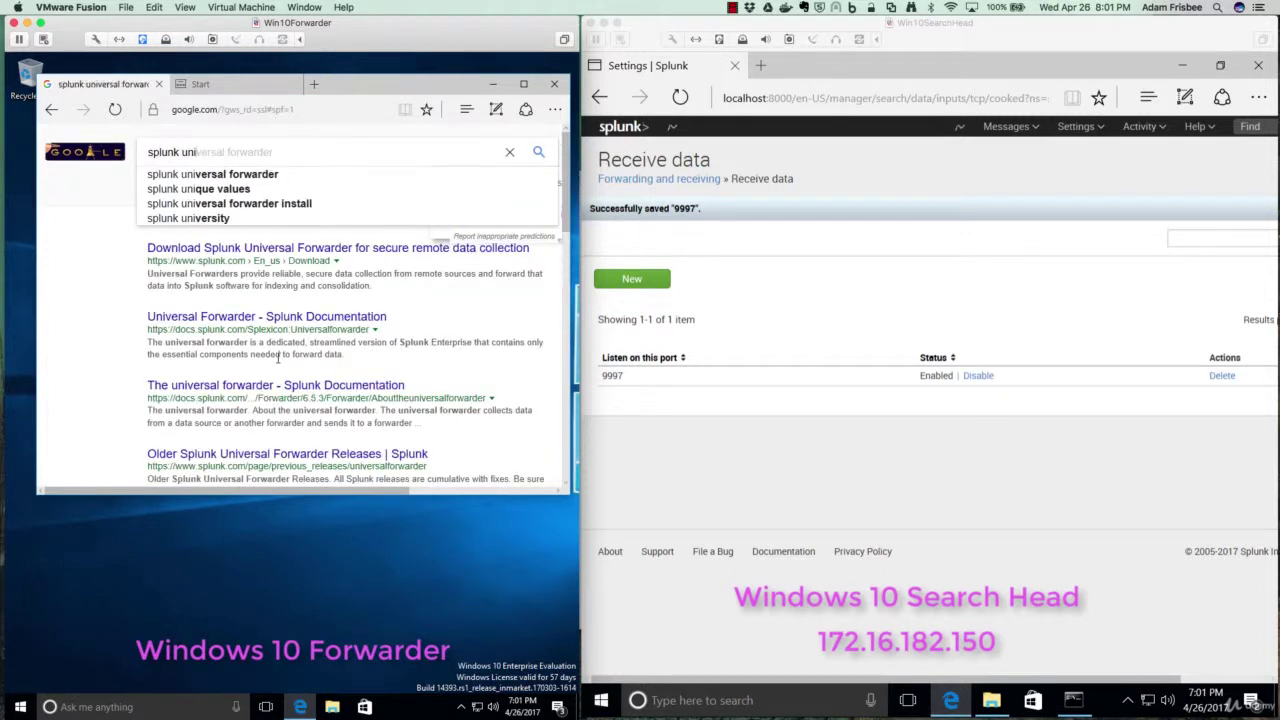
click(198, 177)
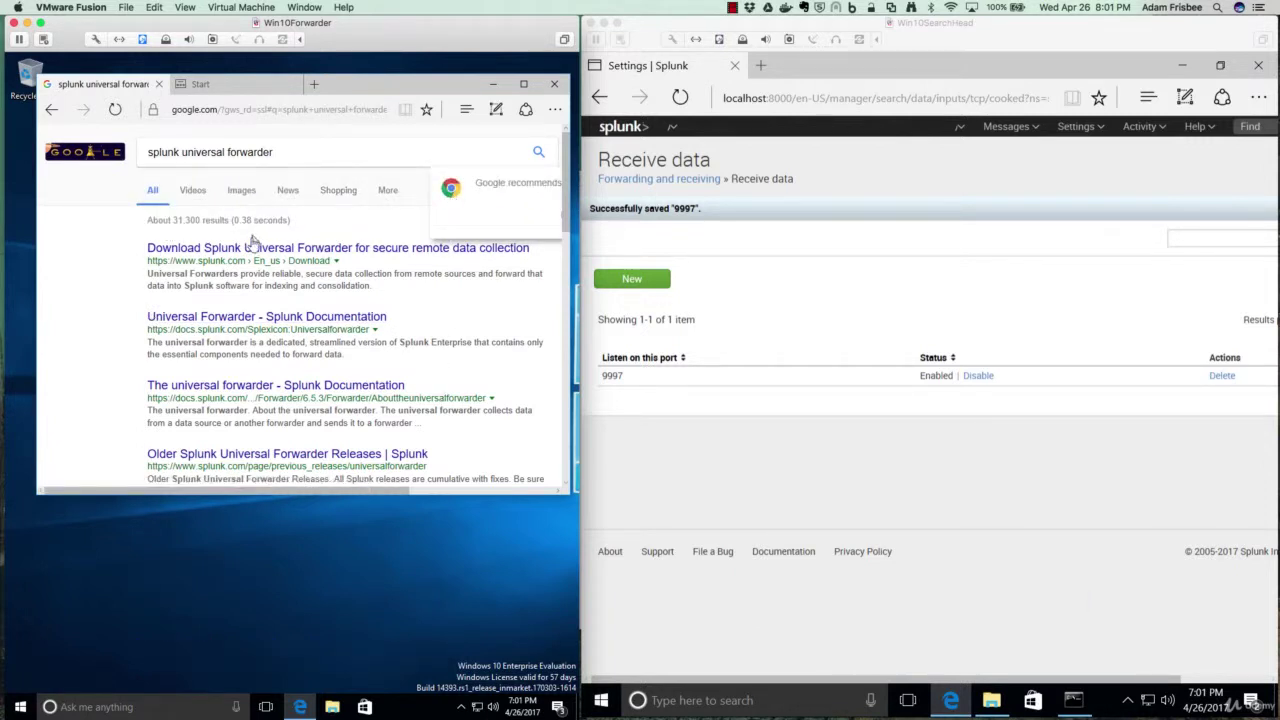
- Download the 64-bit Windows Universal Forwarder 6.5.3 installer, entering the account username to sign in
click(250, 256)
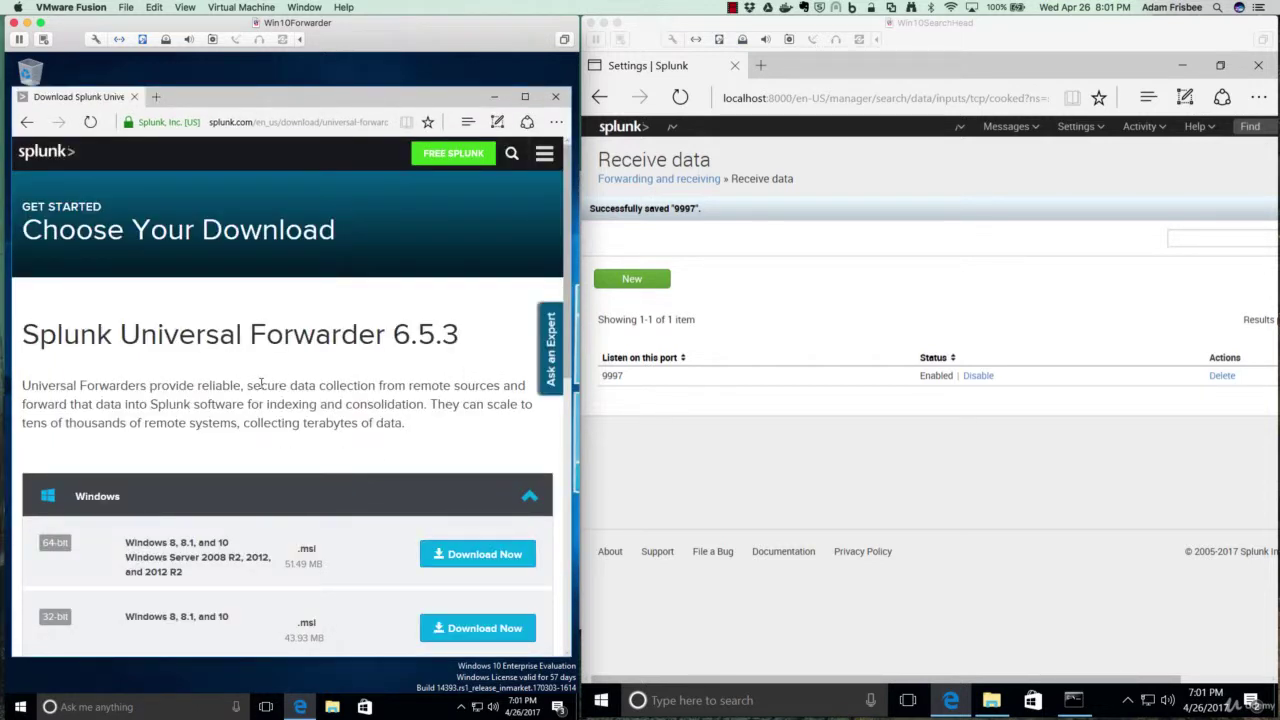
scroll(260, 385, down, 3)
scroll(260, 386, up, 2)
scroll(262, 388, down, 2)
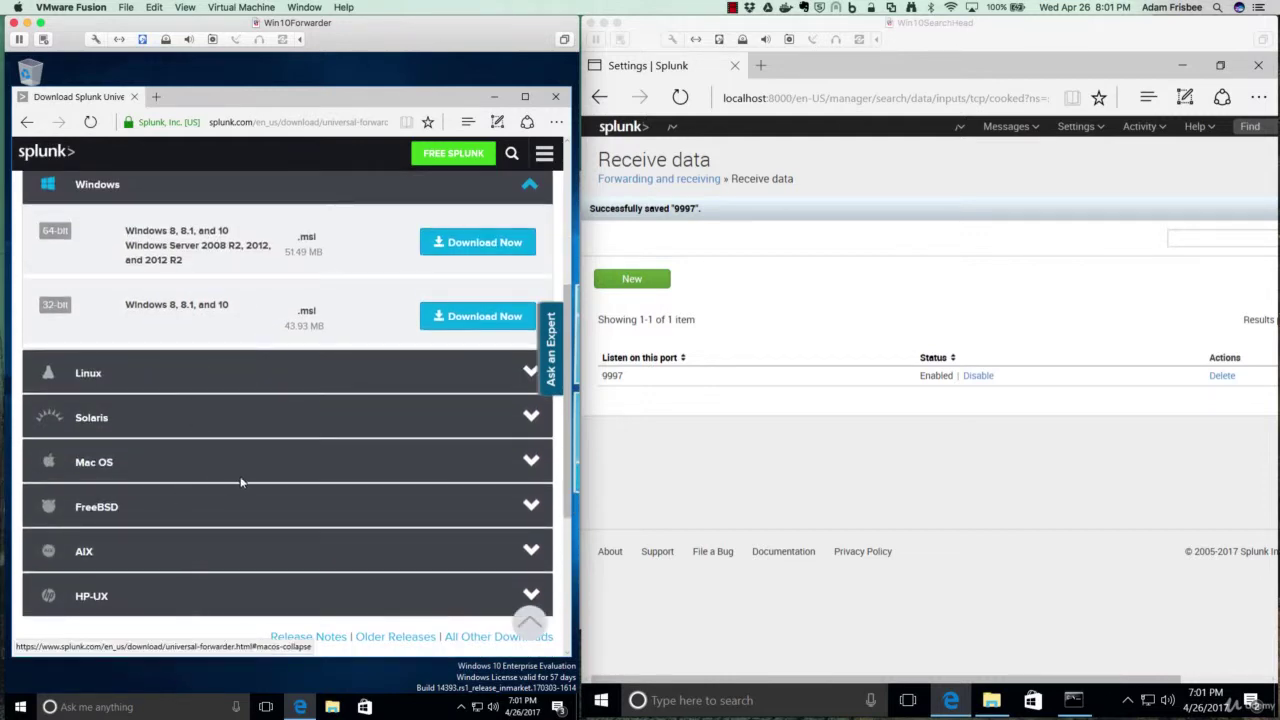
scroll(240, 483, up, 2)
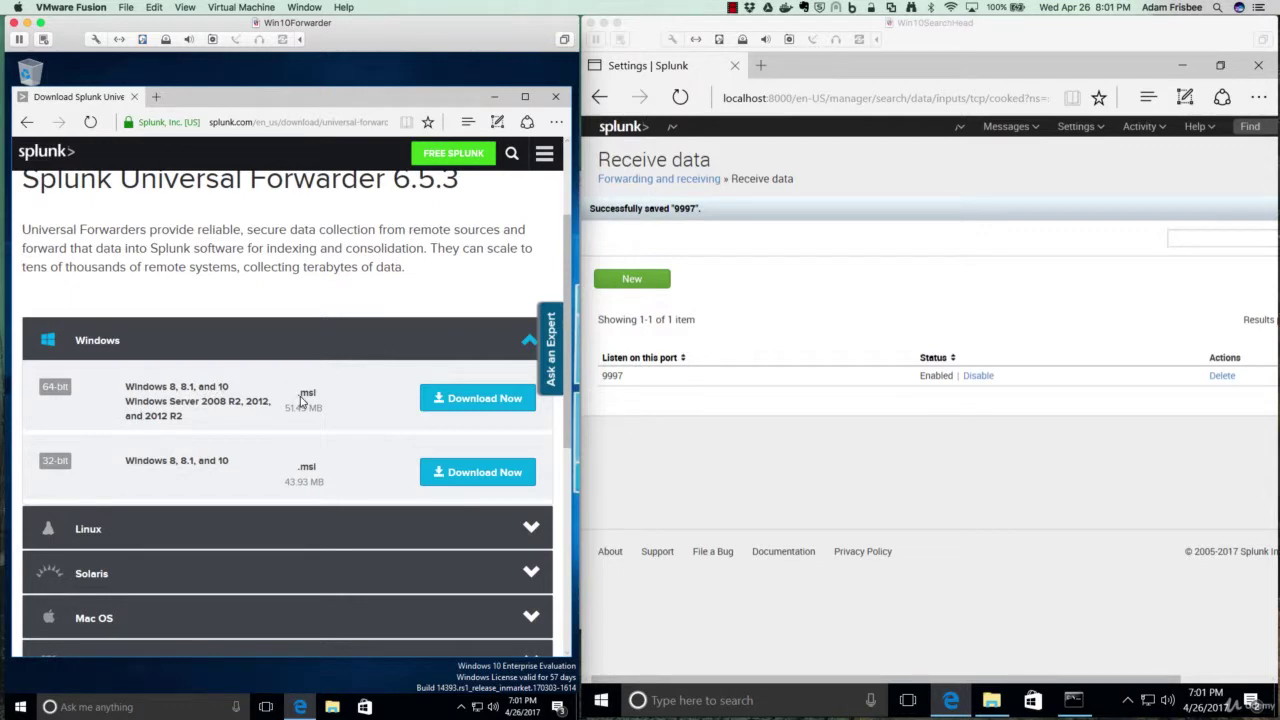
click(483, 404)
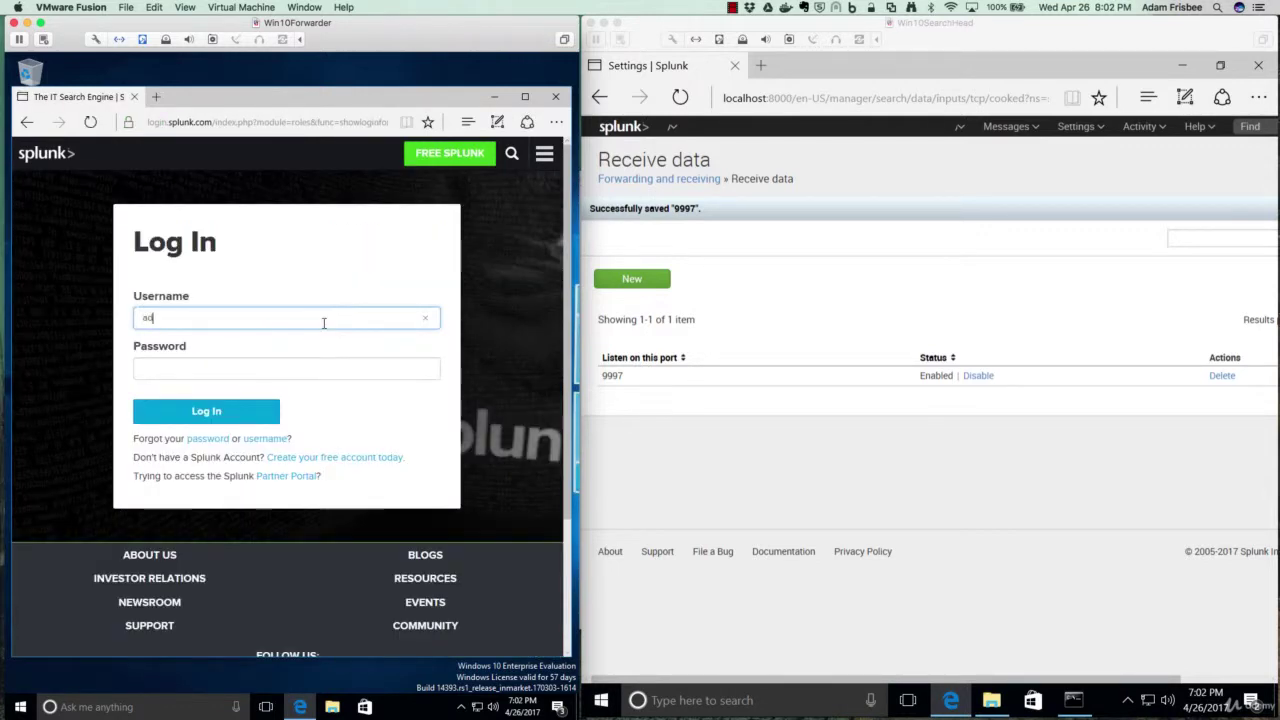
text(dam)
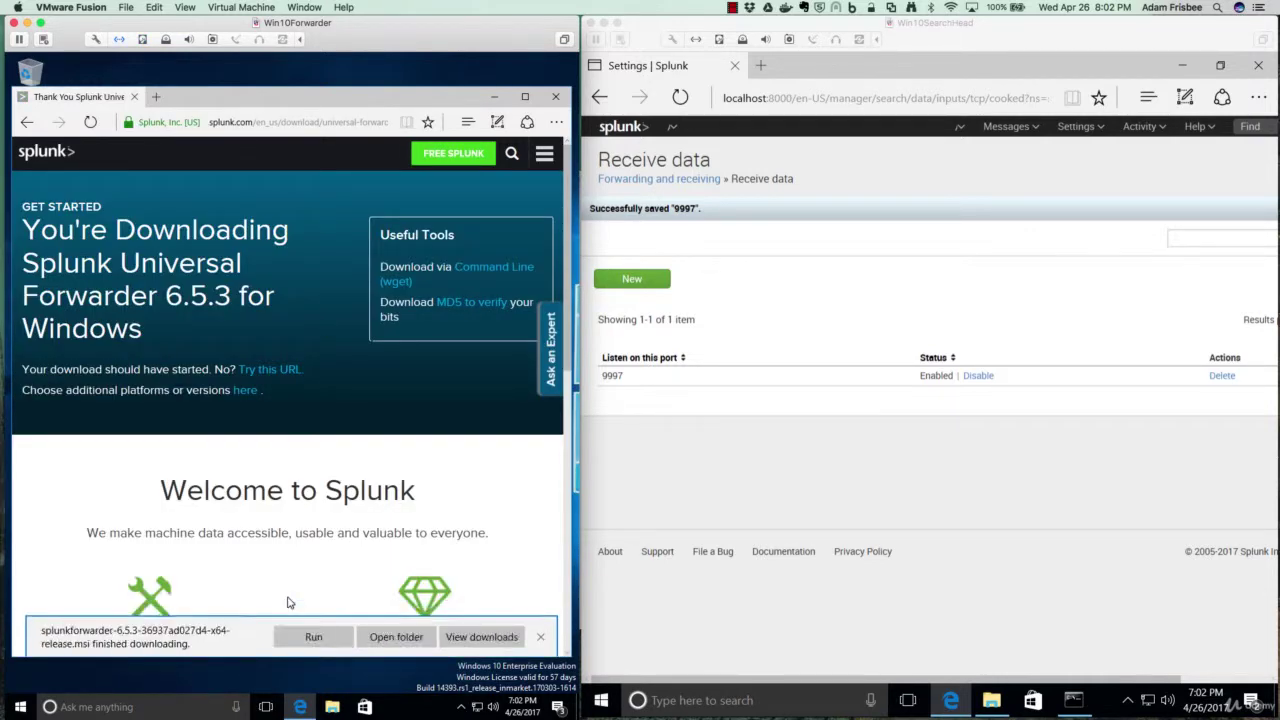
- Launch the downloaded forwarder .msi installer from the Downloads folder
click(540, 637)
click(494, 96)
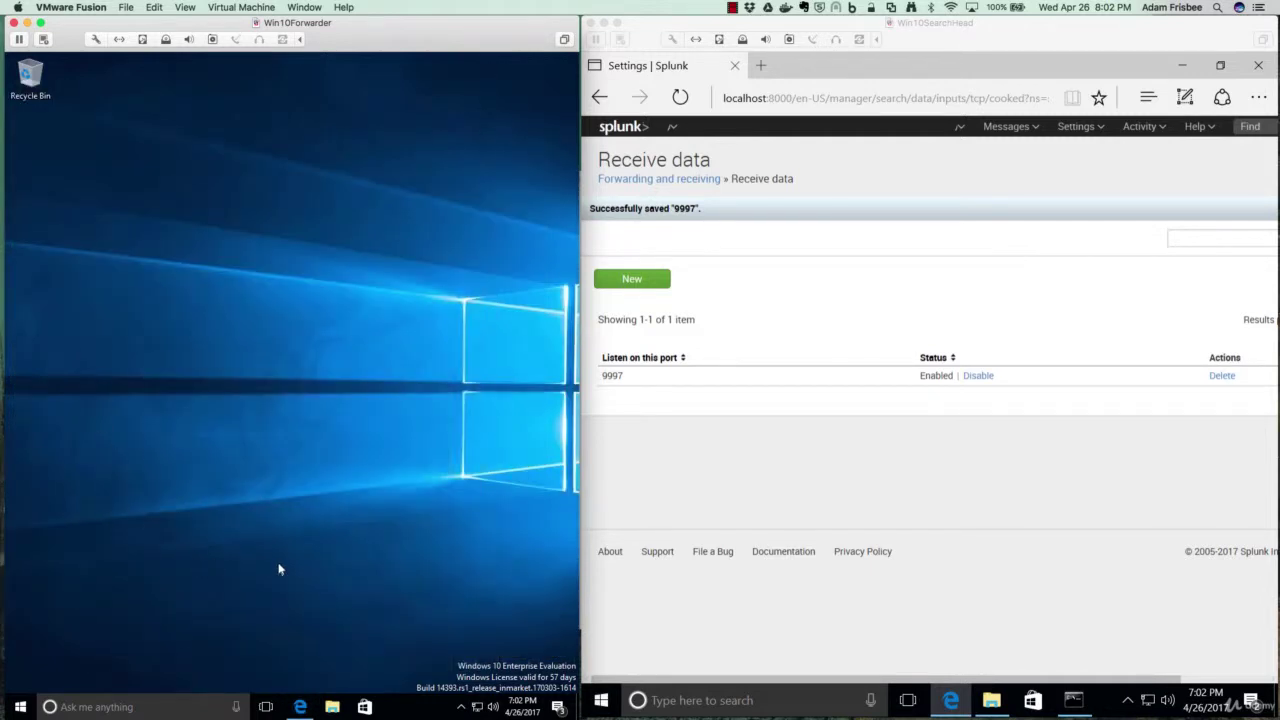
click(332, 707)
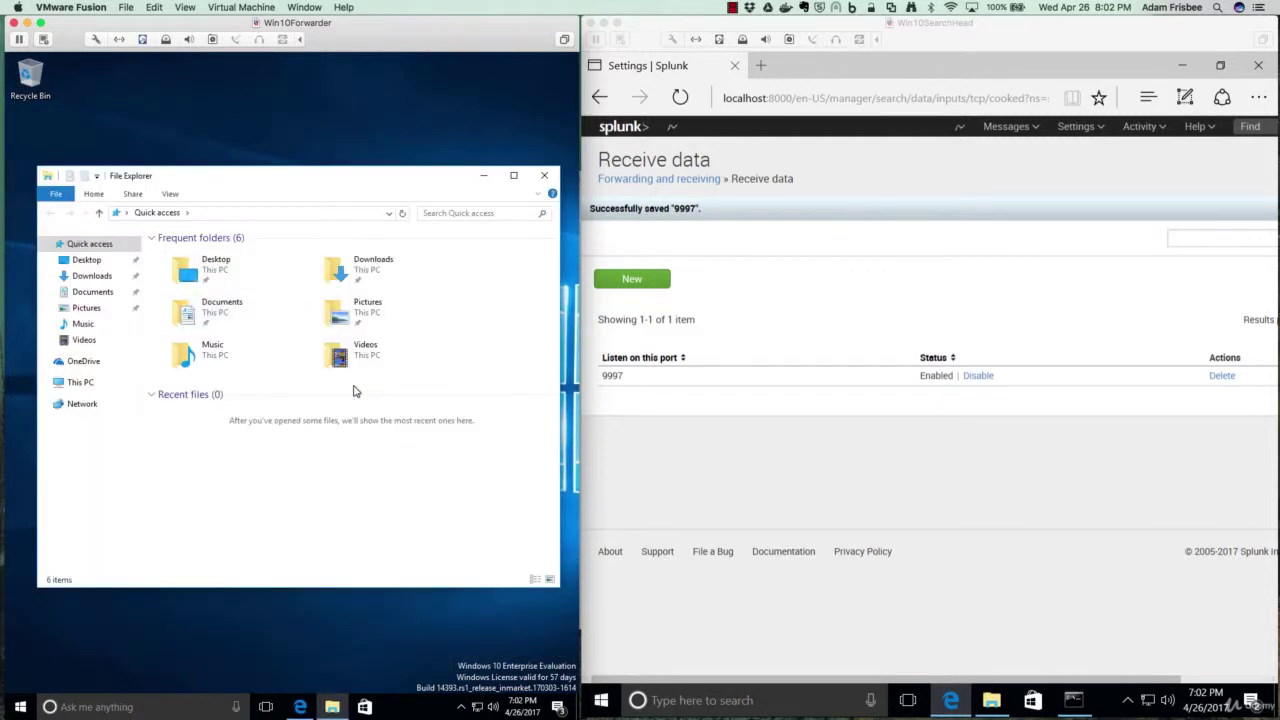
click(91, 278)
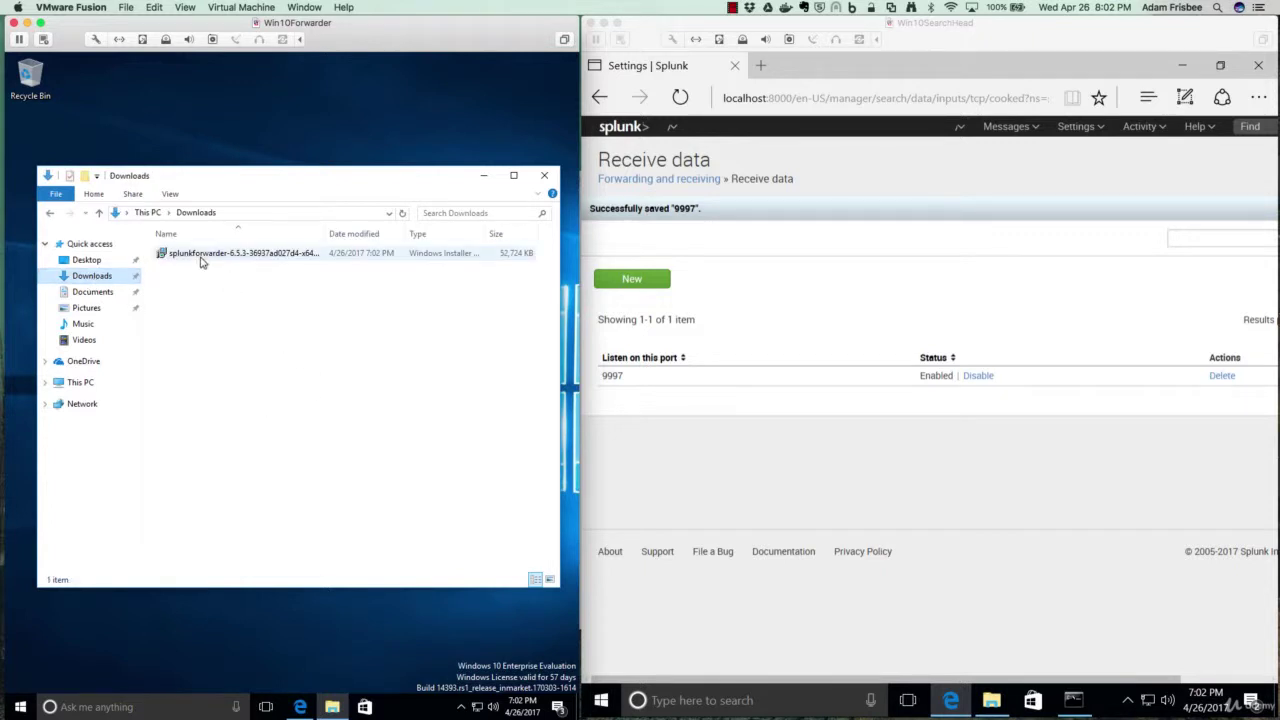
click(167, 258)
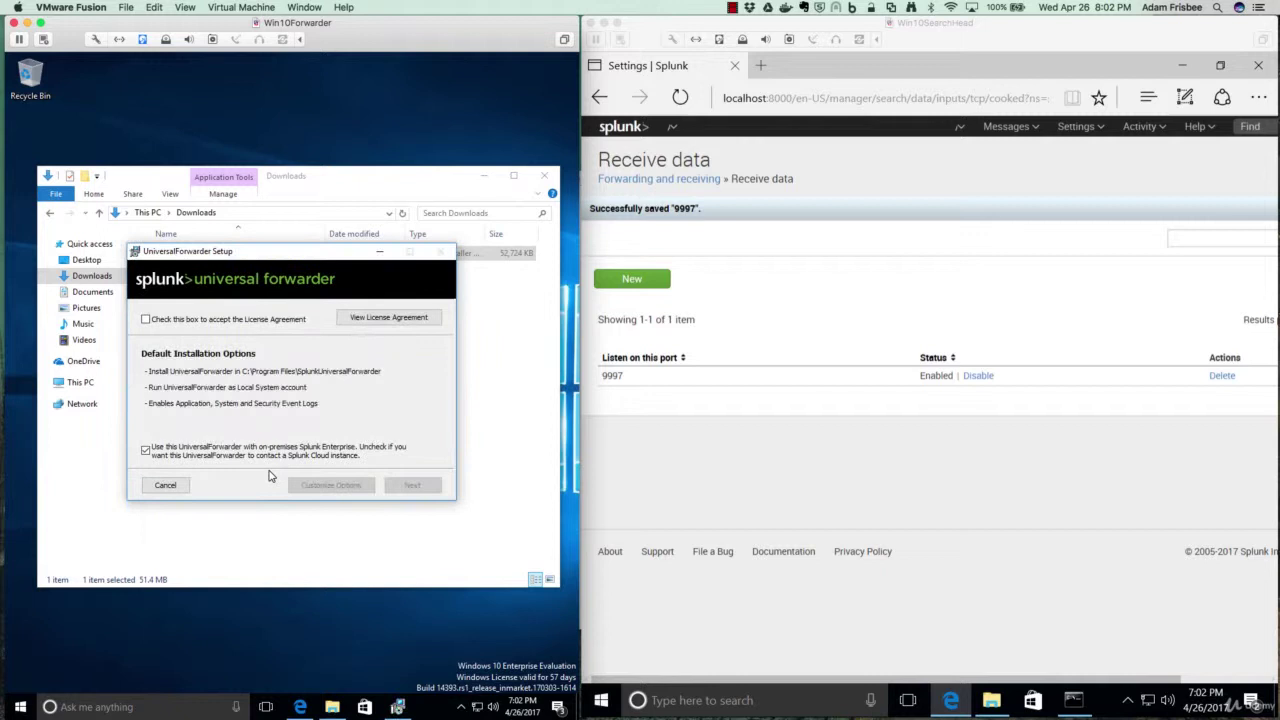
- Accept the license, choose Customize Options, and keep default install folder, SSL and Local System account
click(146, 319)
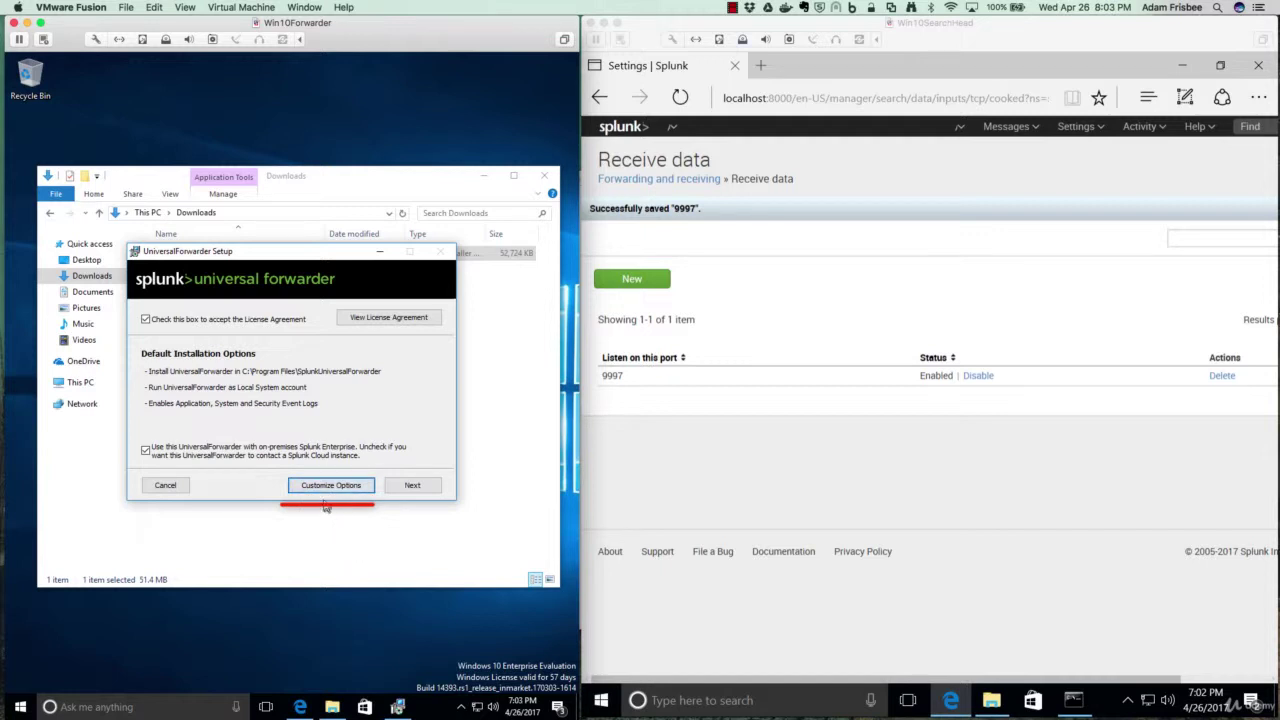
click(327, 487)
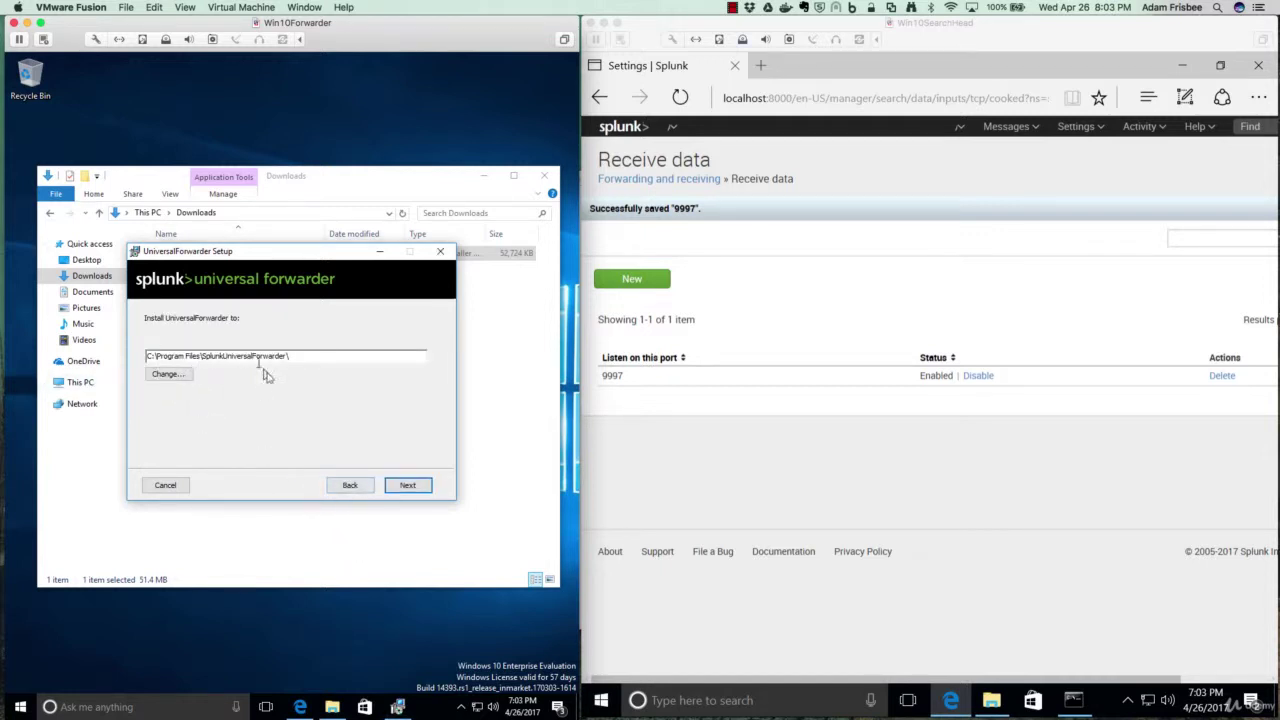
click(422, 488)
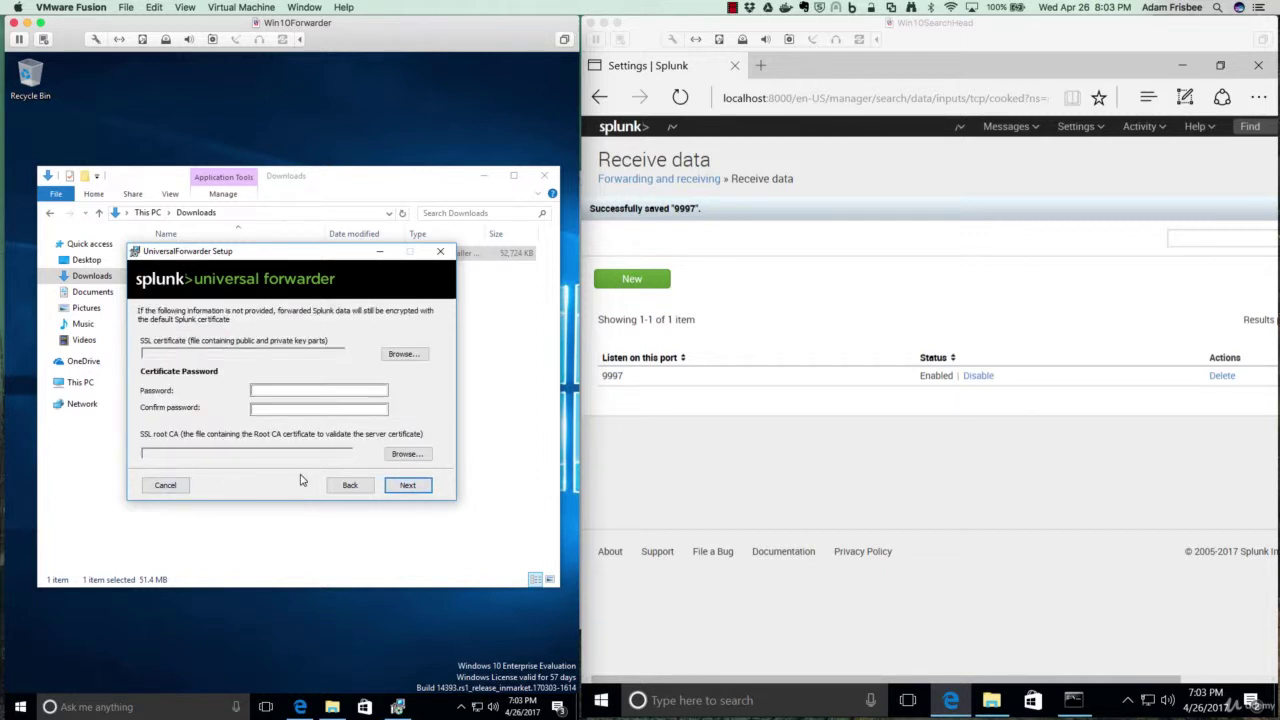
click(416, 488)
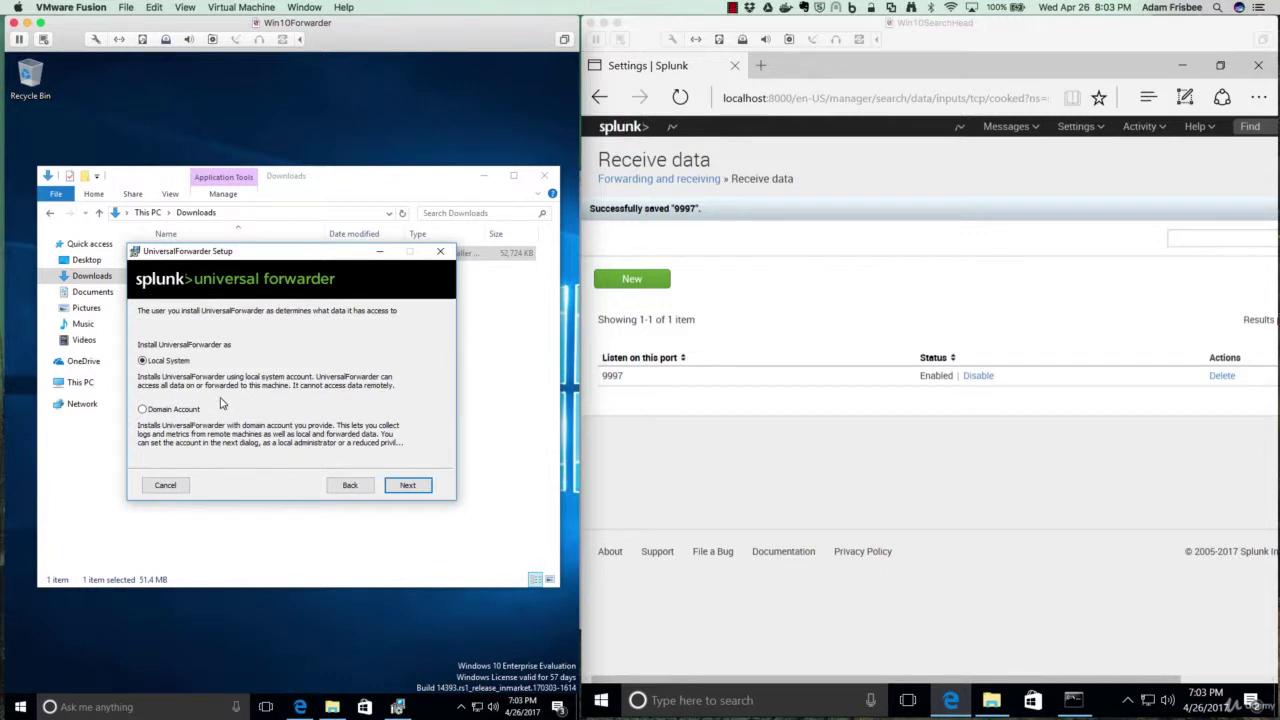
click(407, 485)
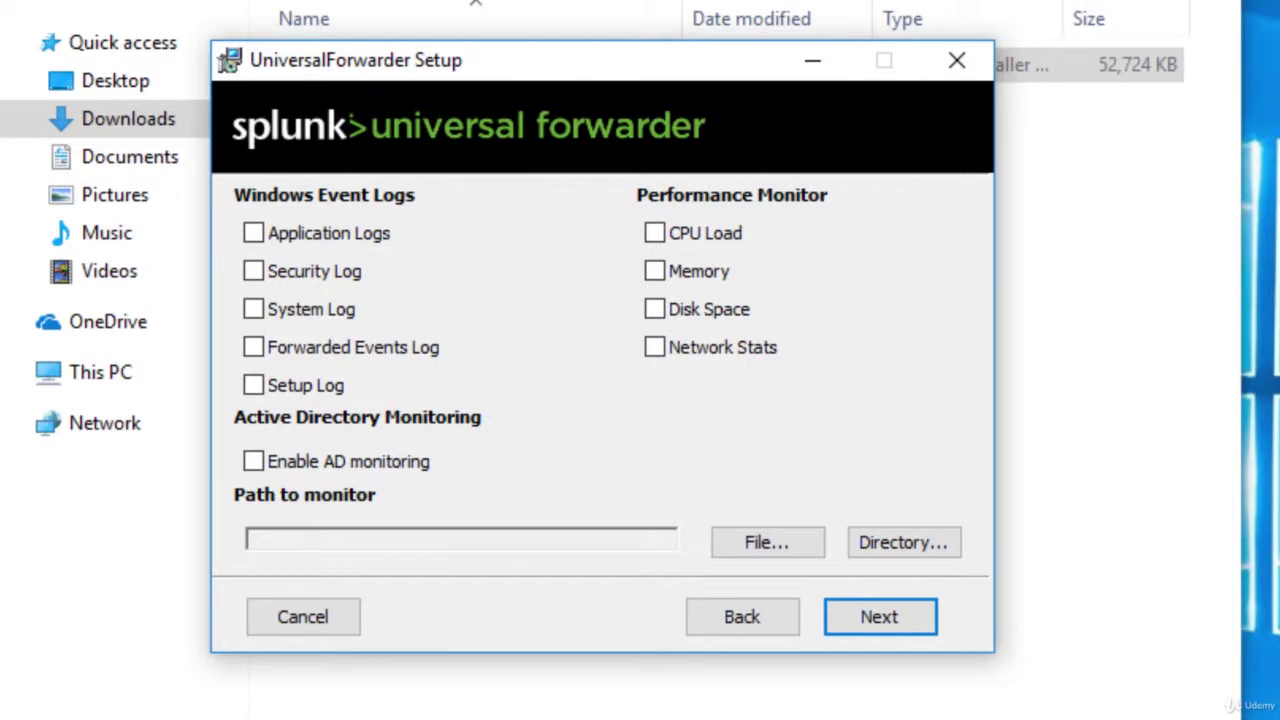
- Collect the Application, Security, System, Forwarded Events and Setup event logs
click(252, 236)
click(252, 274)
click(253, 310)
click(254, 348)
click(253, 386)
- Monitor CPU load, memory, disk space and network stats, and enable AD monitoring
click(656, 234)
click(654, 273)
click(653, 309)
click(652, 349)
click(253, 461)
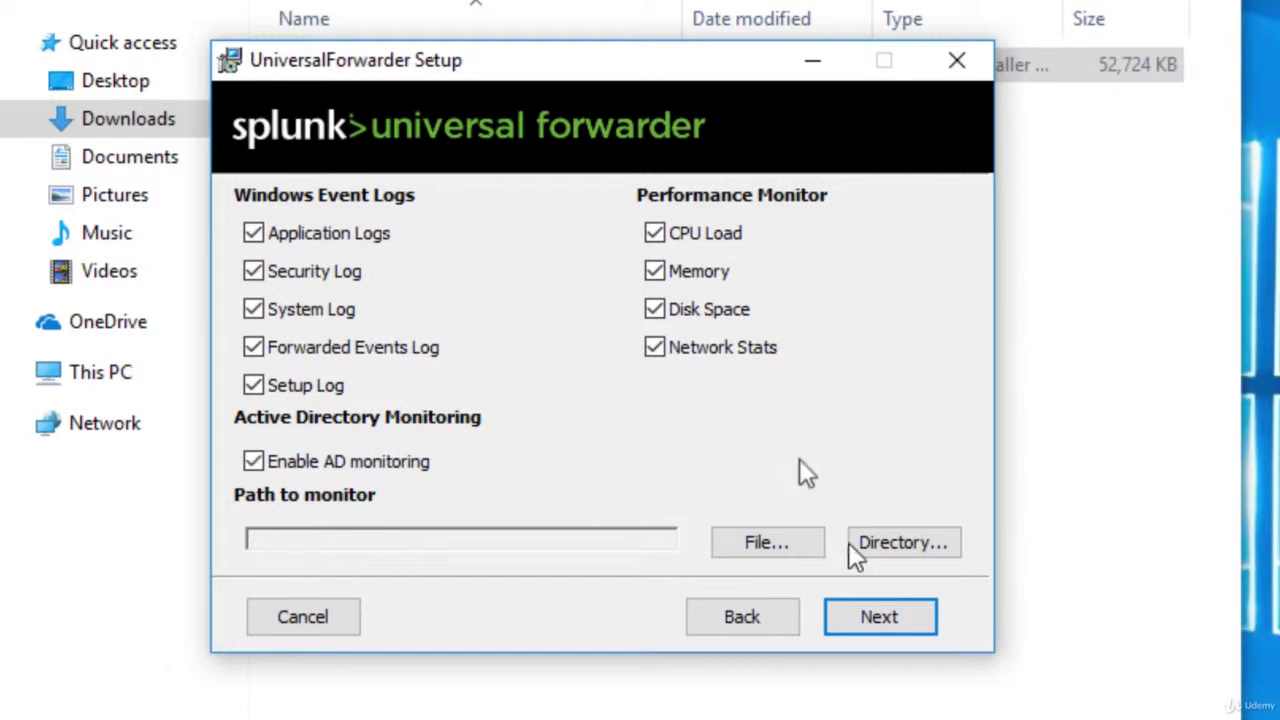
click(880, 617)
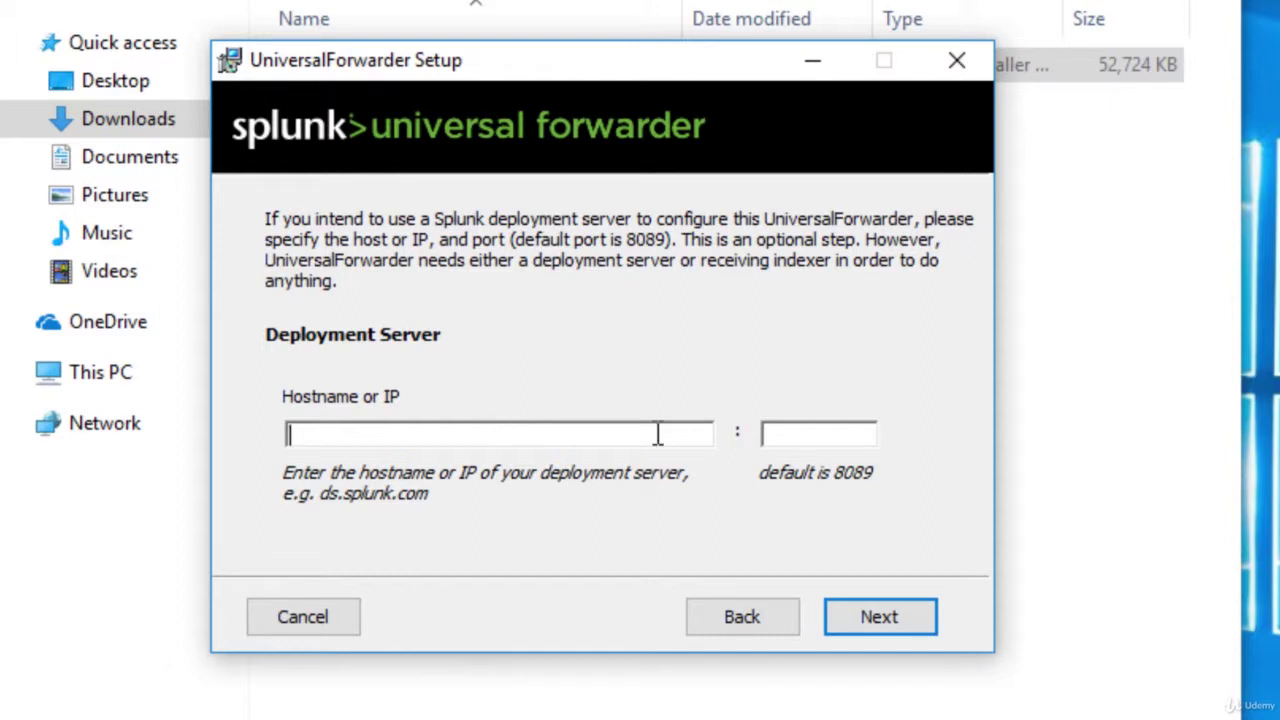
- Set deployment server 172.16.182.150 port 80 and receiving indexer 172.16.182.150:9997
text(172.16.182.150)
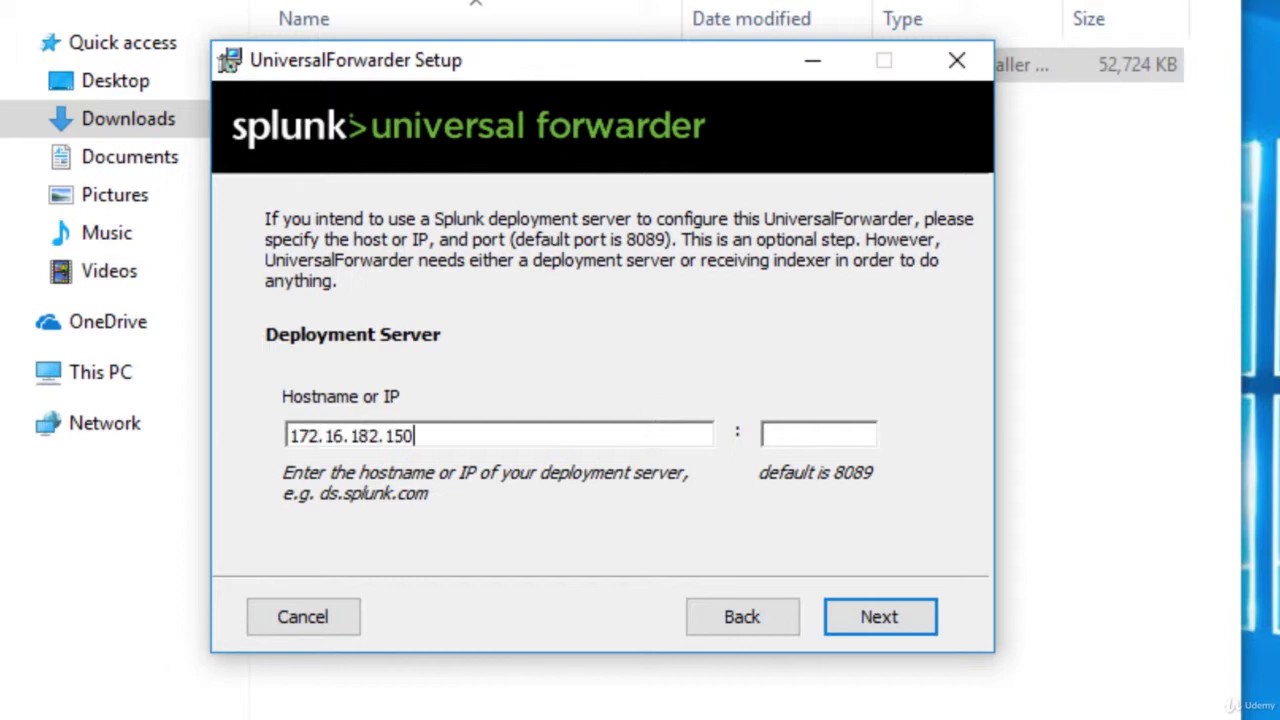
click(873, 437)
text(80)
key(Return)
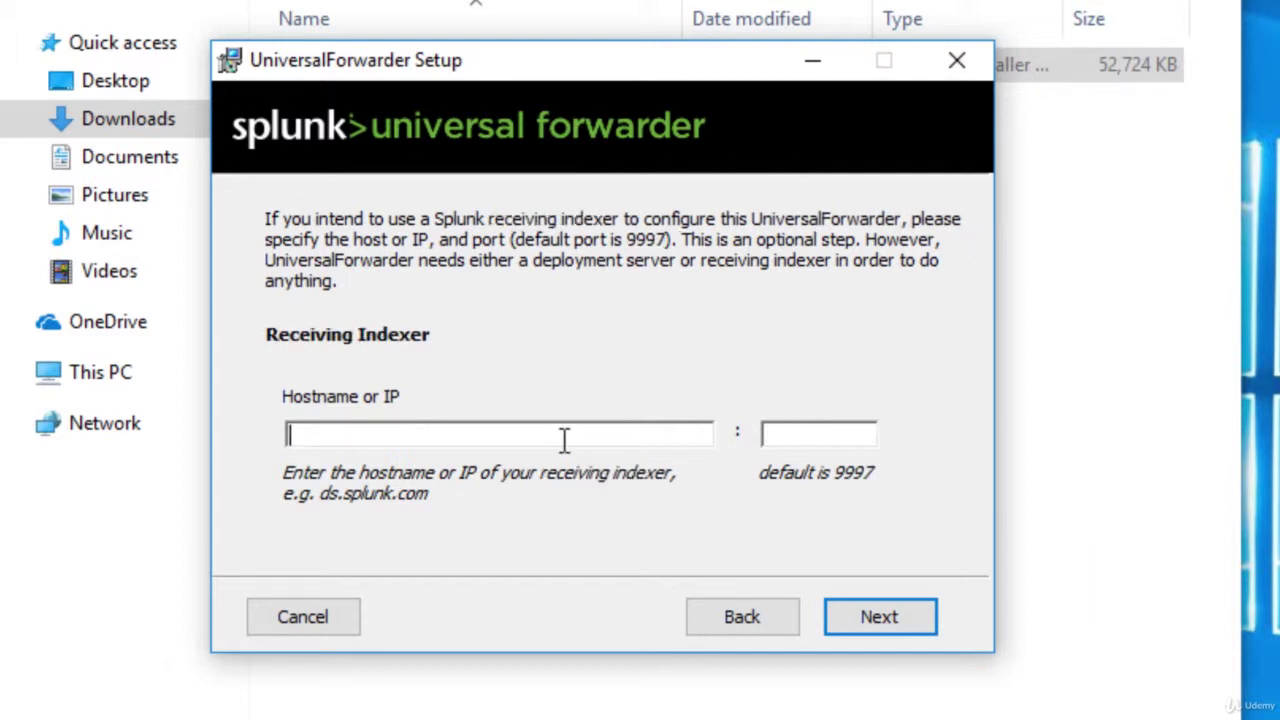
text(172.16.182.150)
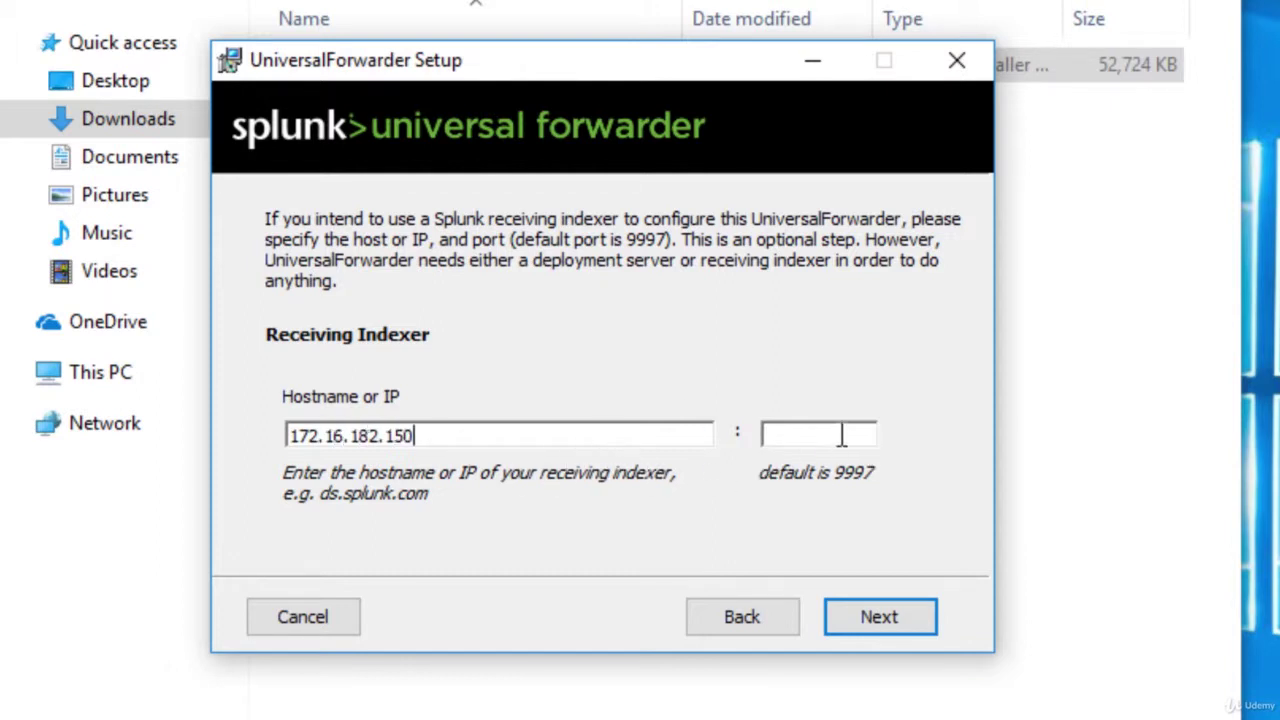
text(9997)
click(868, 612)
- Install the forwarder with administrator approval, then search Windows for 'task m'
click(868, 614)
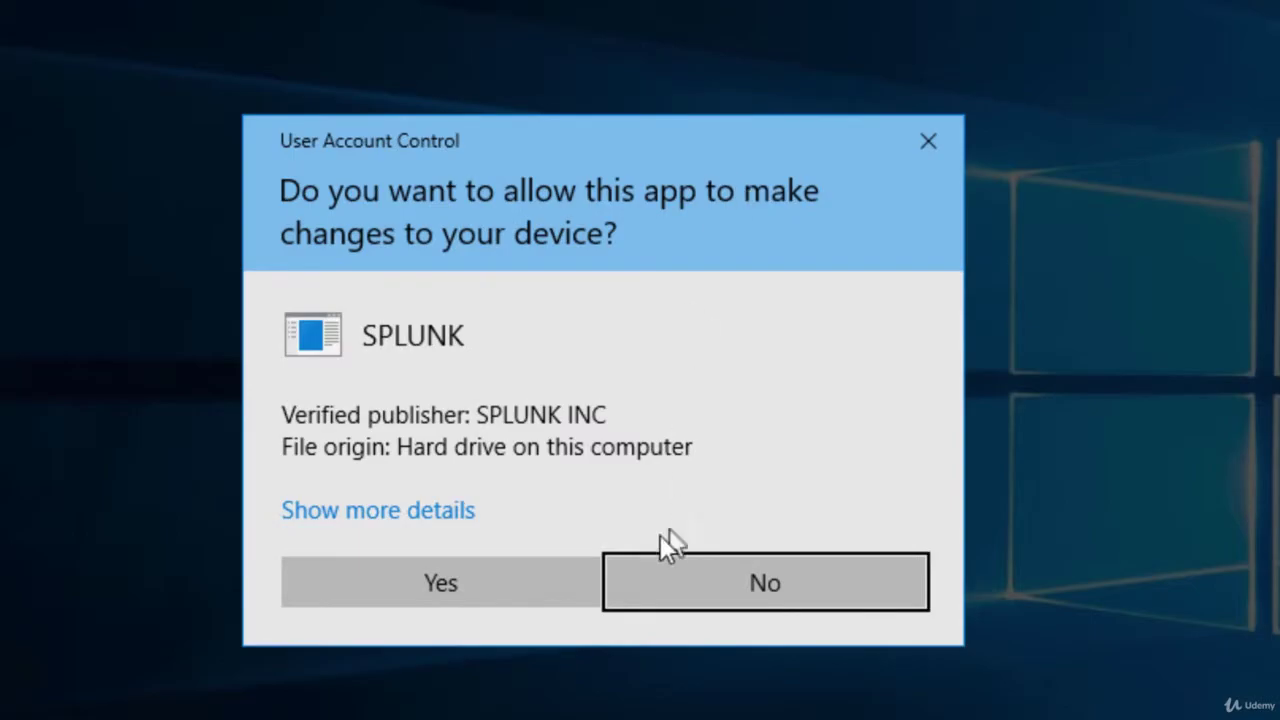
click(550, 593)
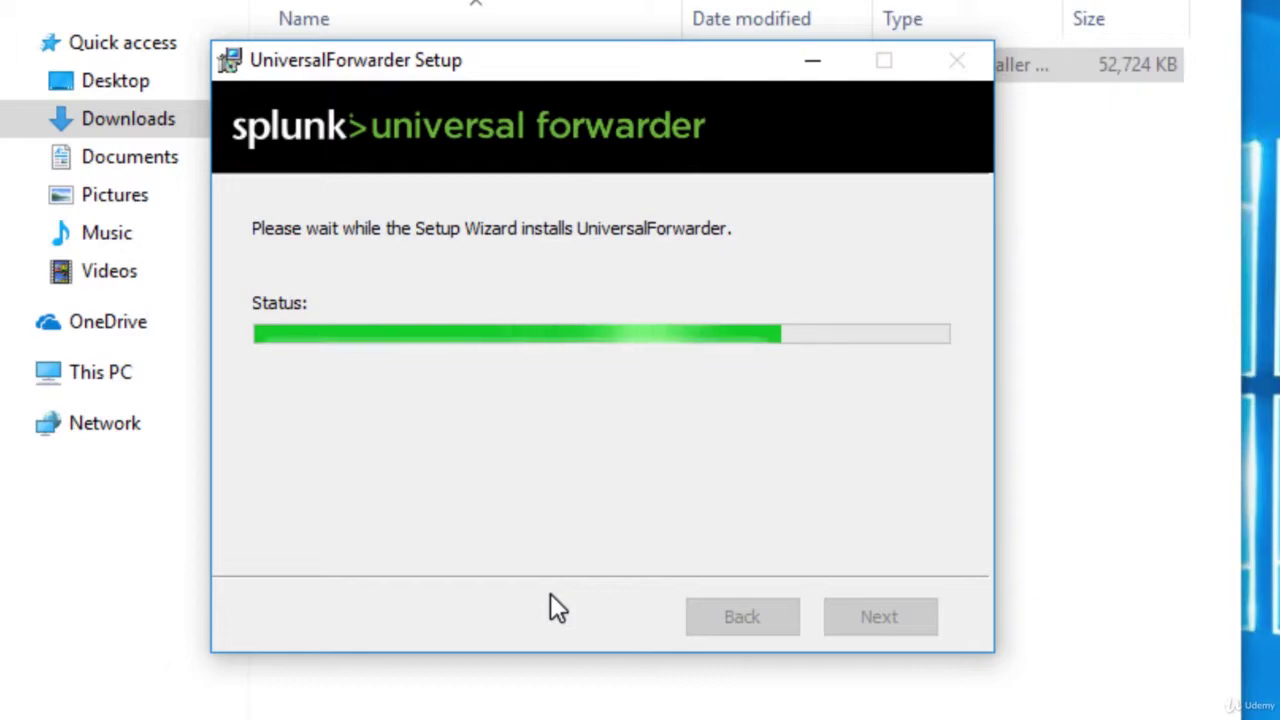
key(super)
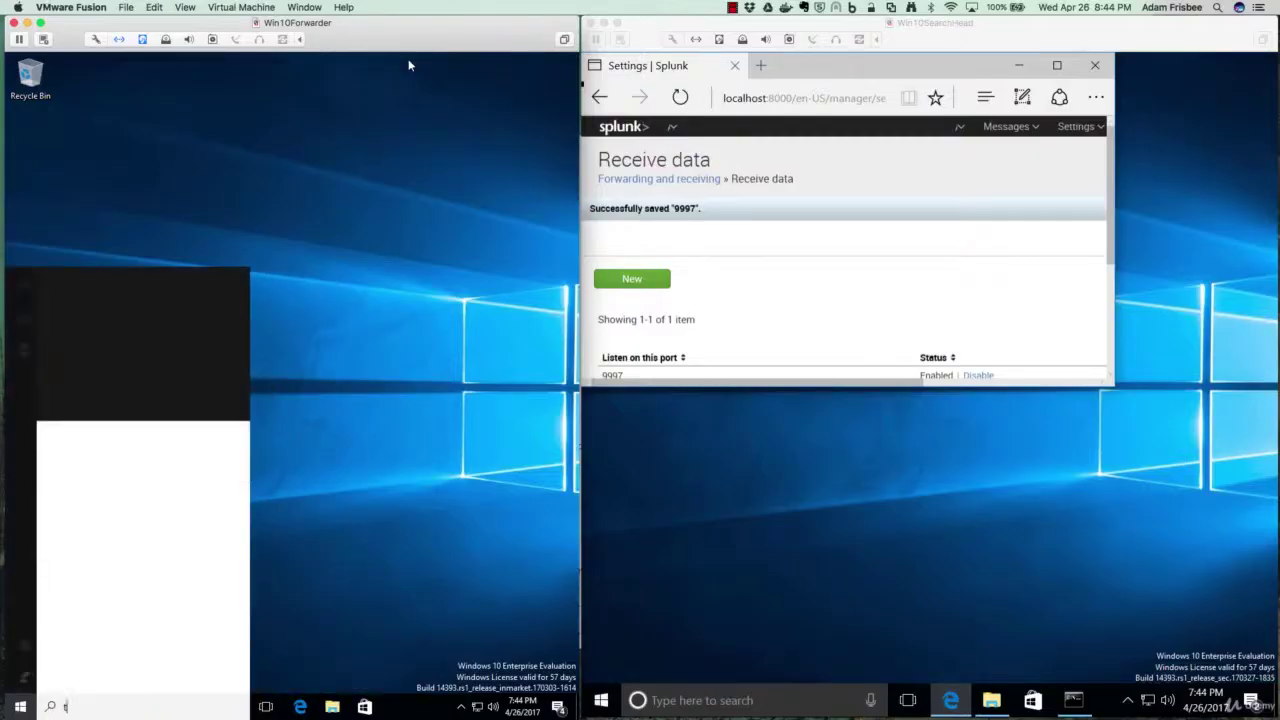
text(task m)
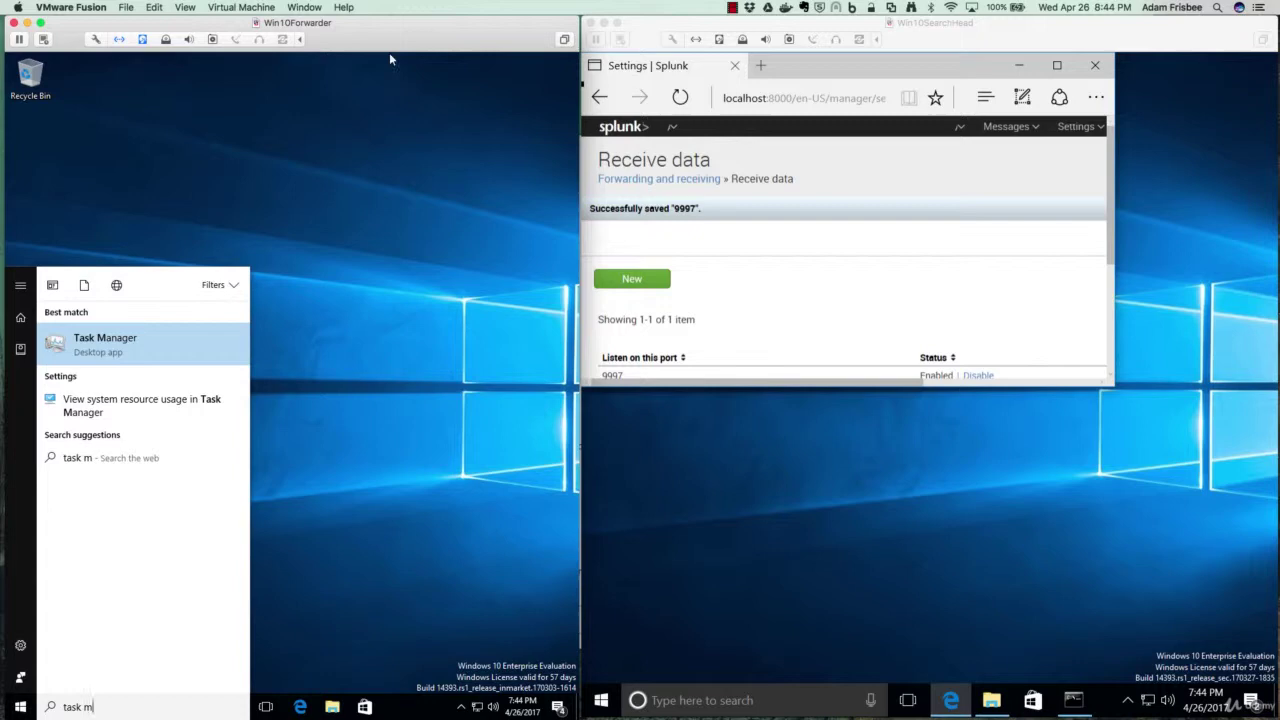
- Relaunch the forwarder installer and keep the default folder, SSL and Local System settings
click(204, 340)
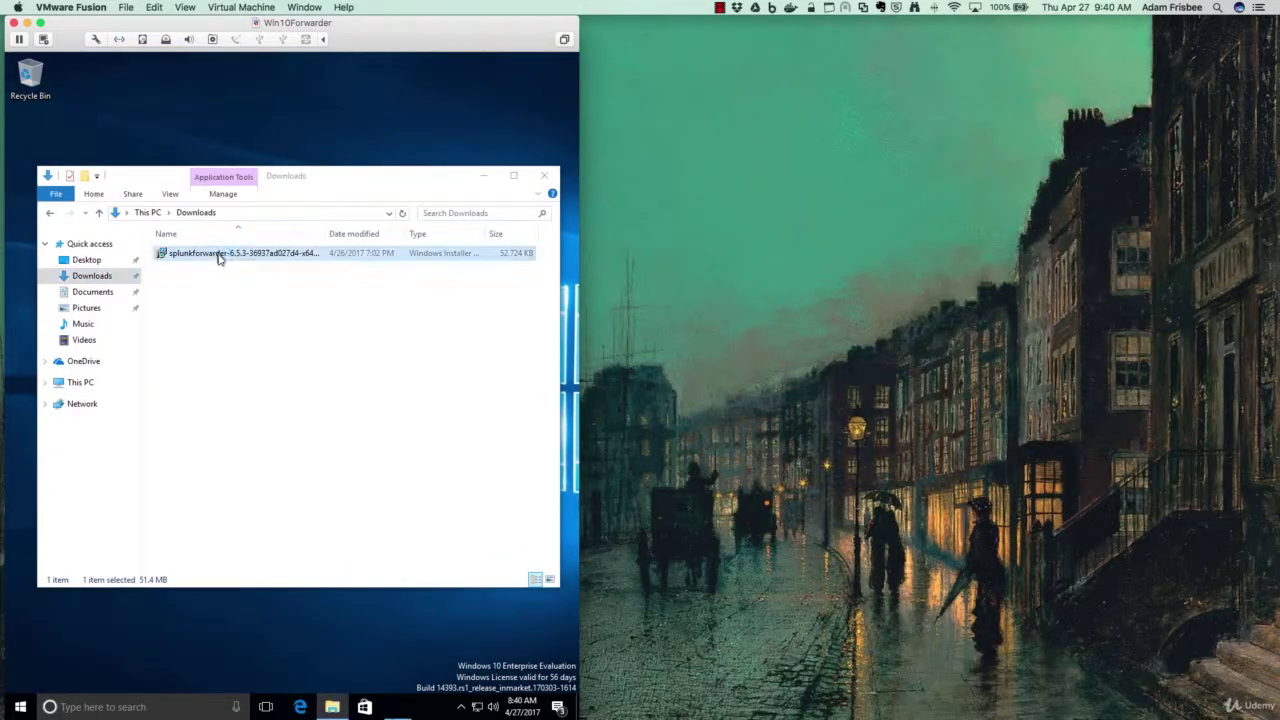
double_click(218, 255)
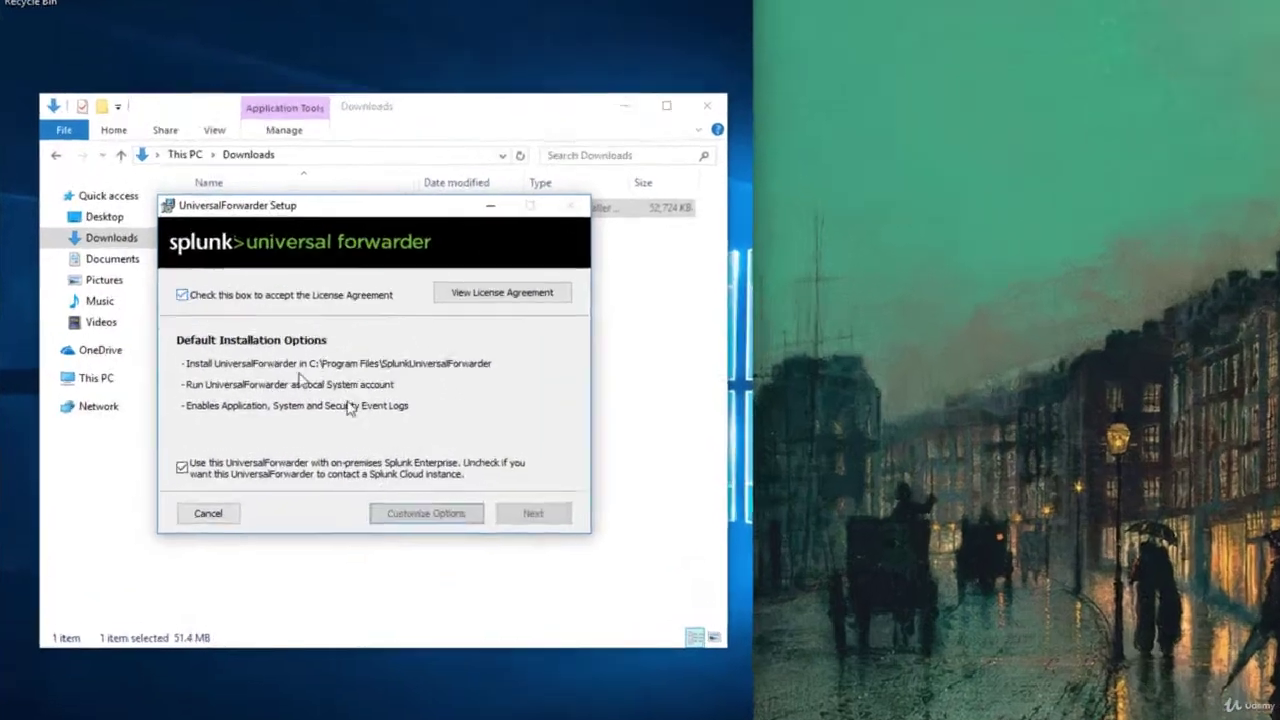
click(326, 485)
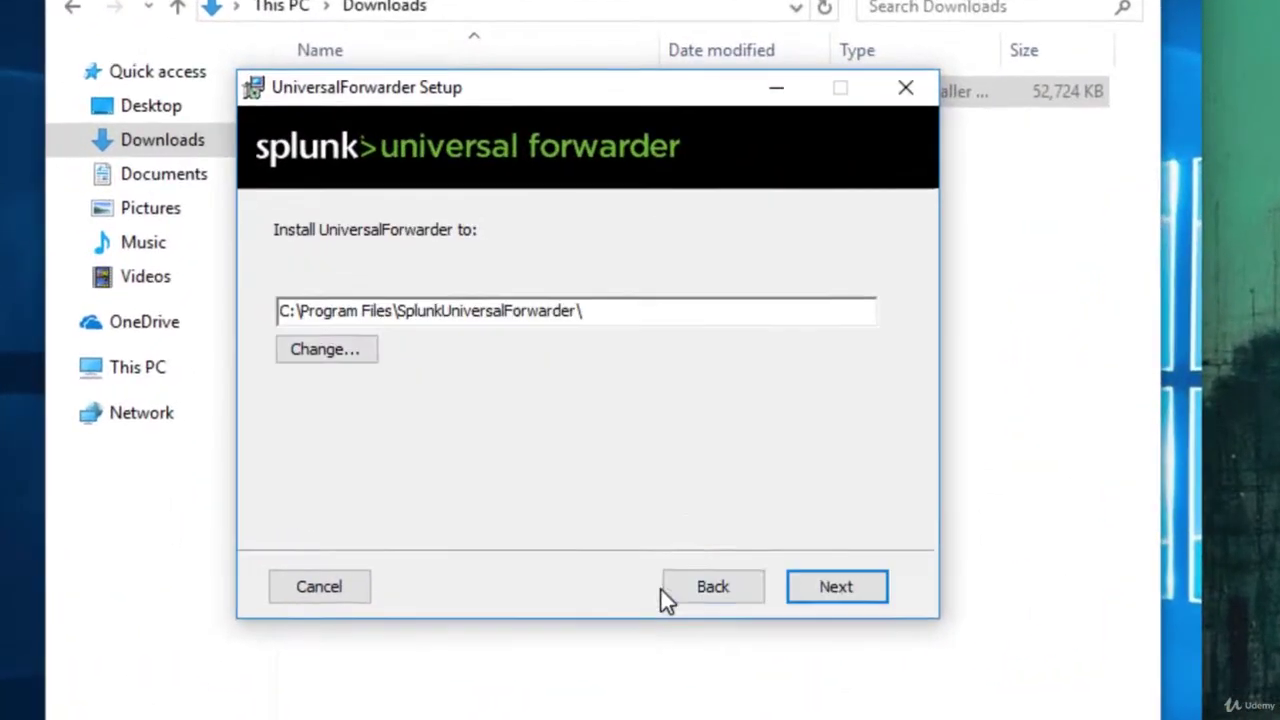
click(868, 589)
click(868, 589)
click(868, 589)
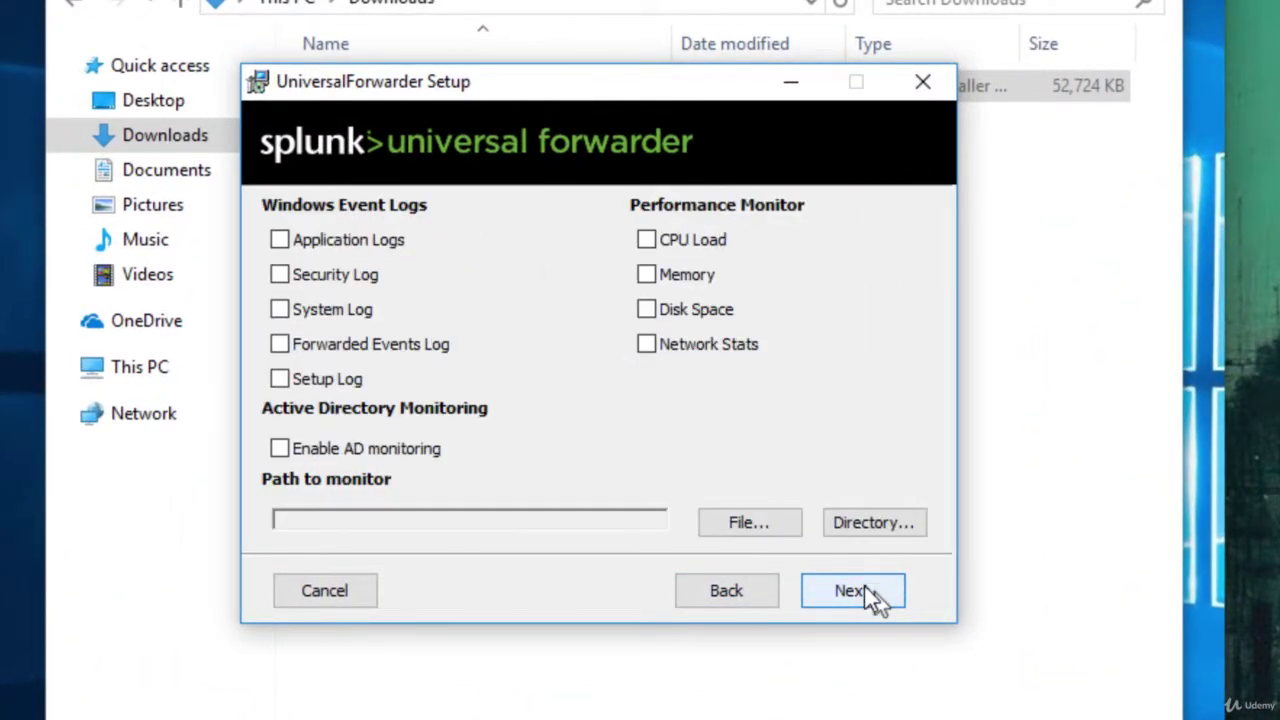
- Select Application, System, Forwarded Events and Setup logs, all four performance counters, and AD monitoring
click(279, 240)
click(279, 309)
click(279, 344)
click(279, 378)
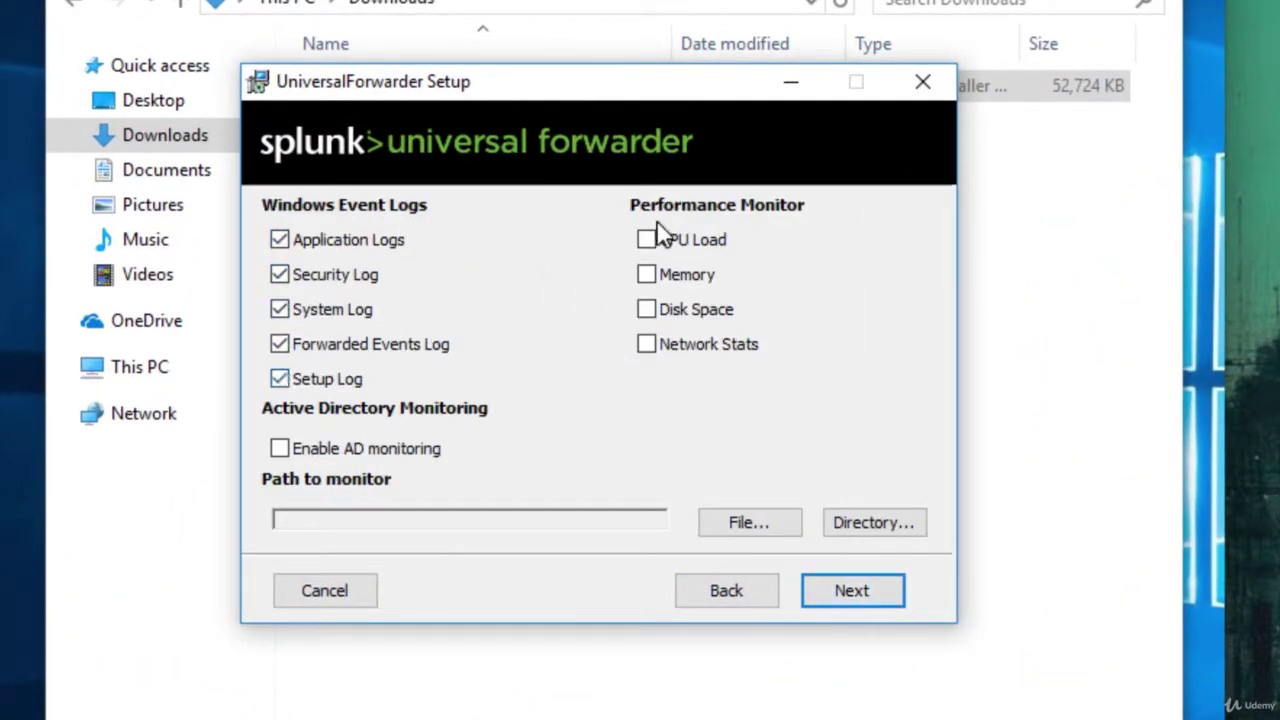
click(646, 240)
click(646, 274)
click(646, 309)
click(646, 344)
click(300, 449)
click(838, 591)
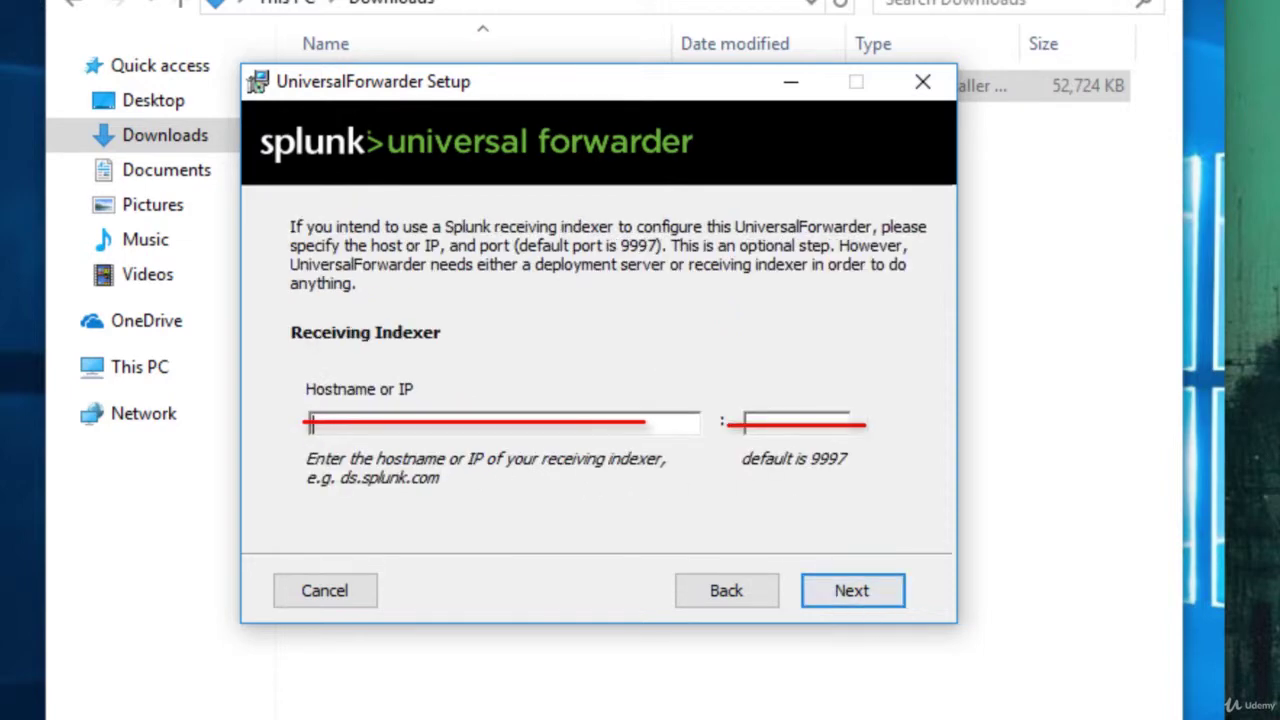
- Leave deployment server and indexer blank, accept the warning, and install through to Finish
click(852, 590)
key(Return)
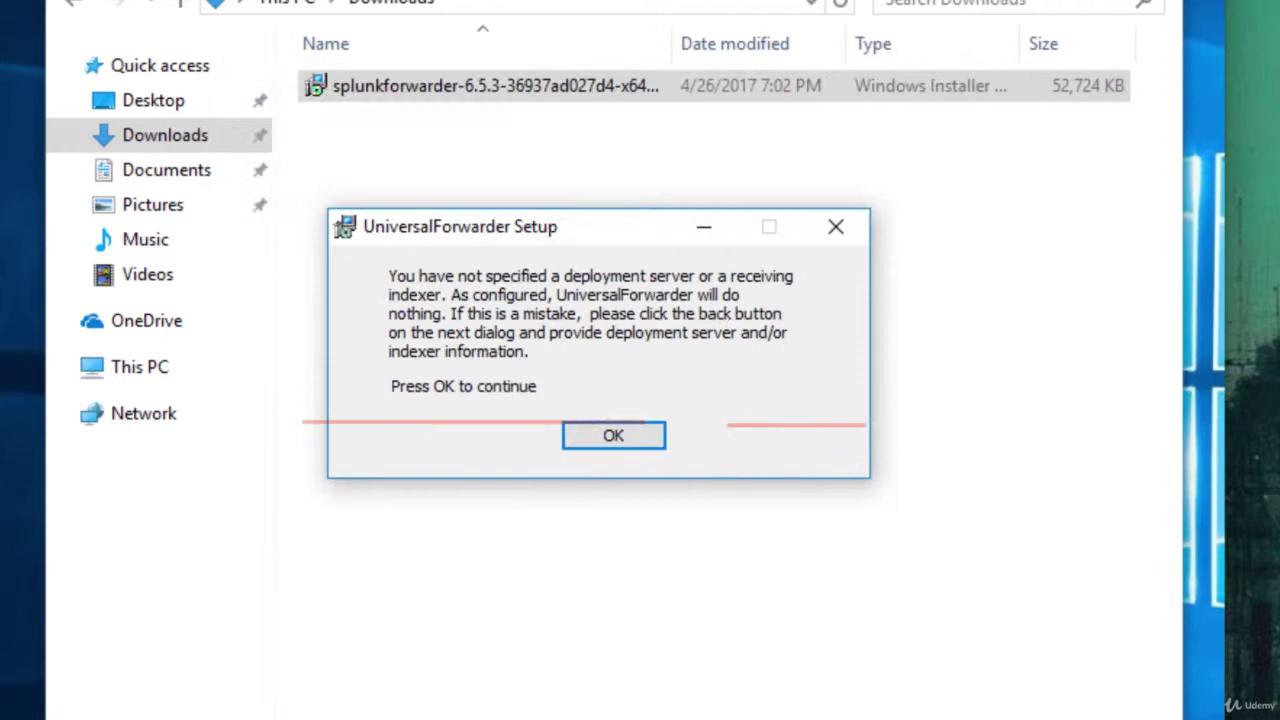
click(609, 434)
click(873, 598)
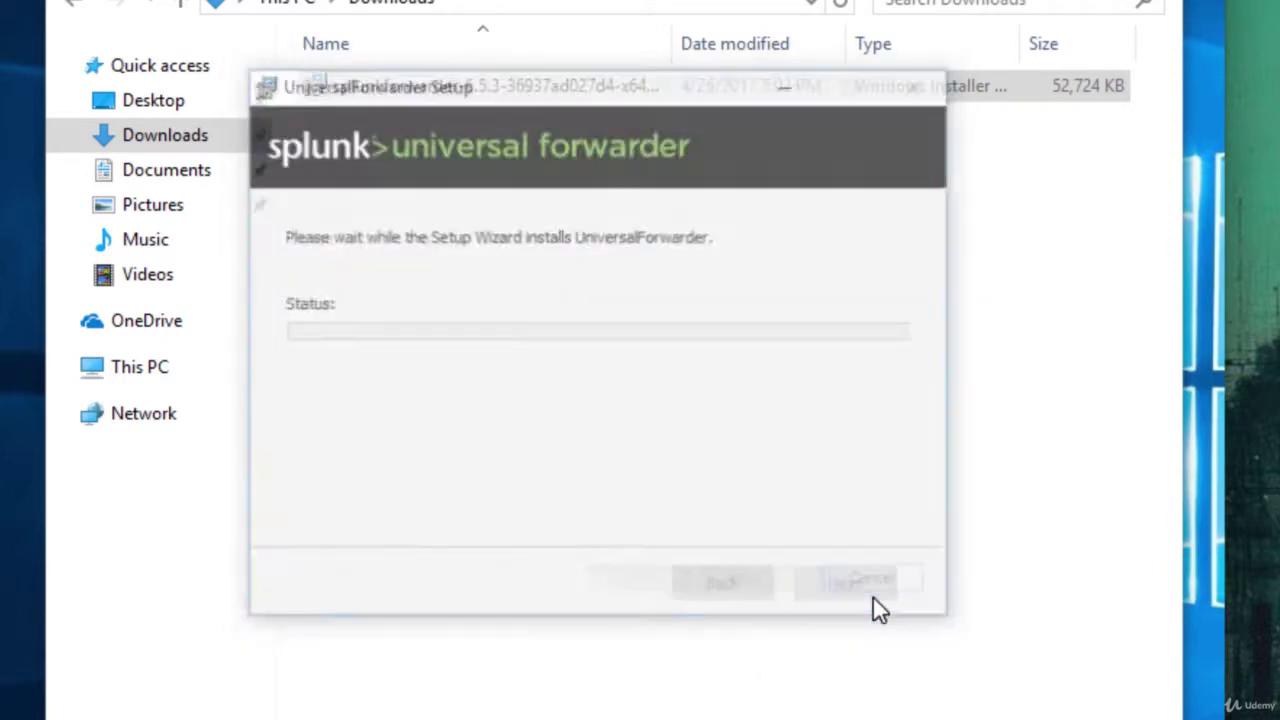
click(445, 557)
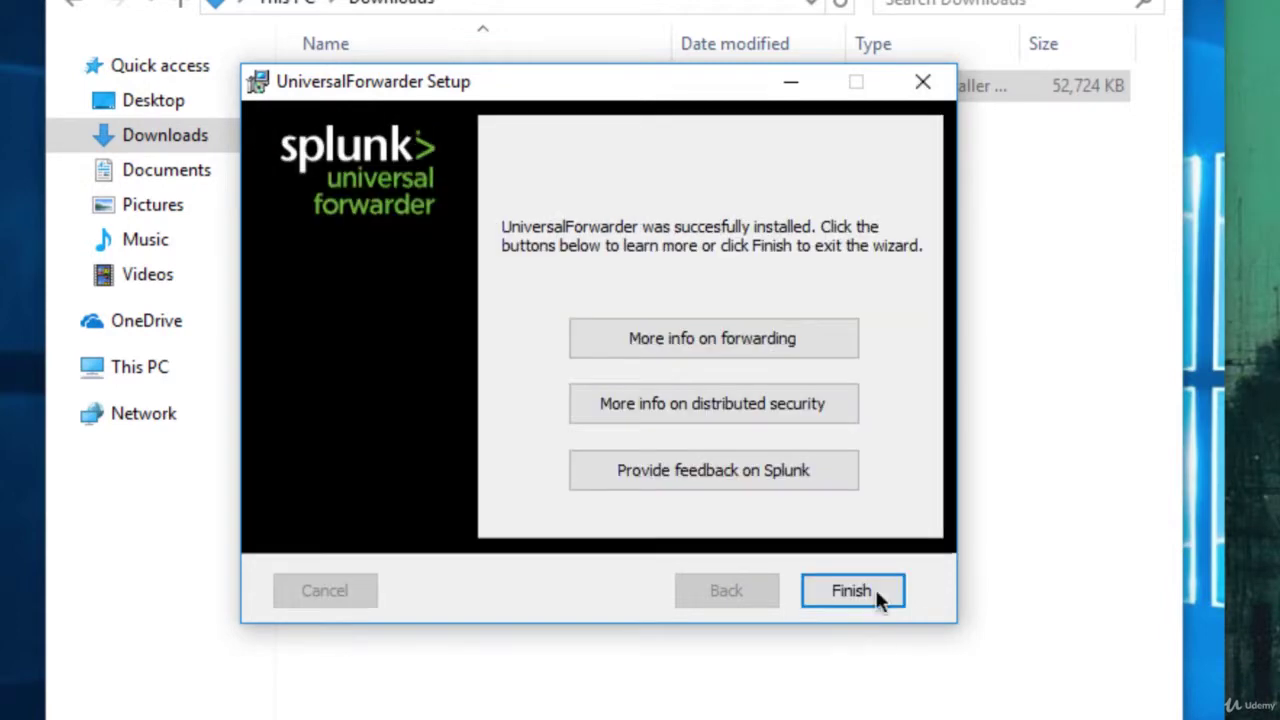
click(877, 591)
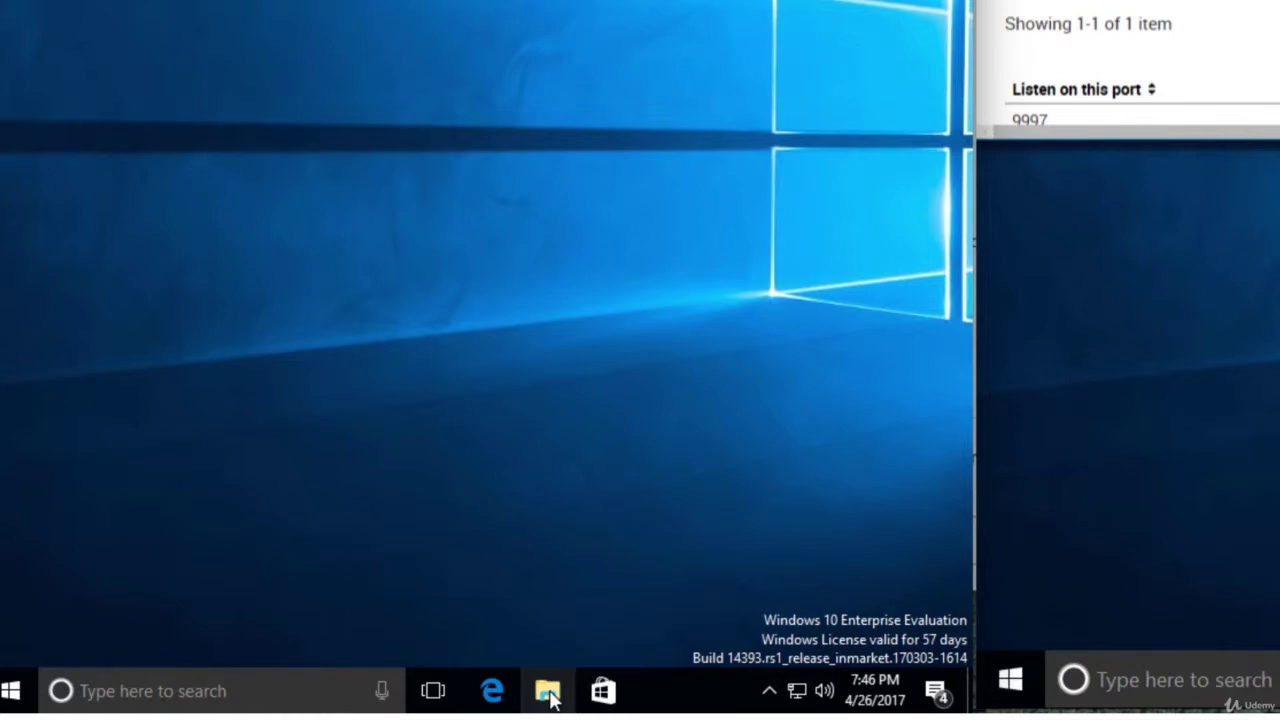
- Browse to C:\Program Files\SplunkUniversalForwarder\etc\system\local in File Explorer
click(550, 697)
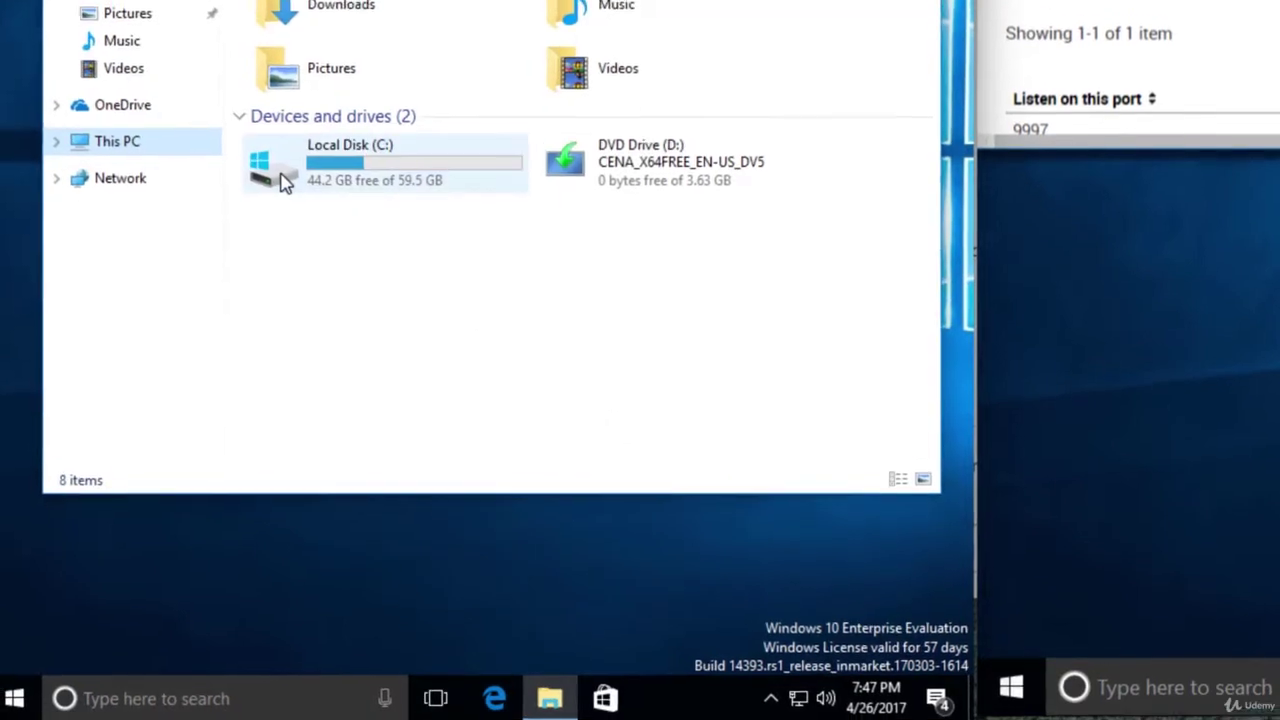
double_click(277, 171)
double_click(388, 138)
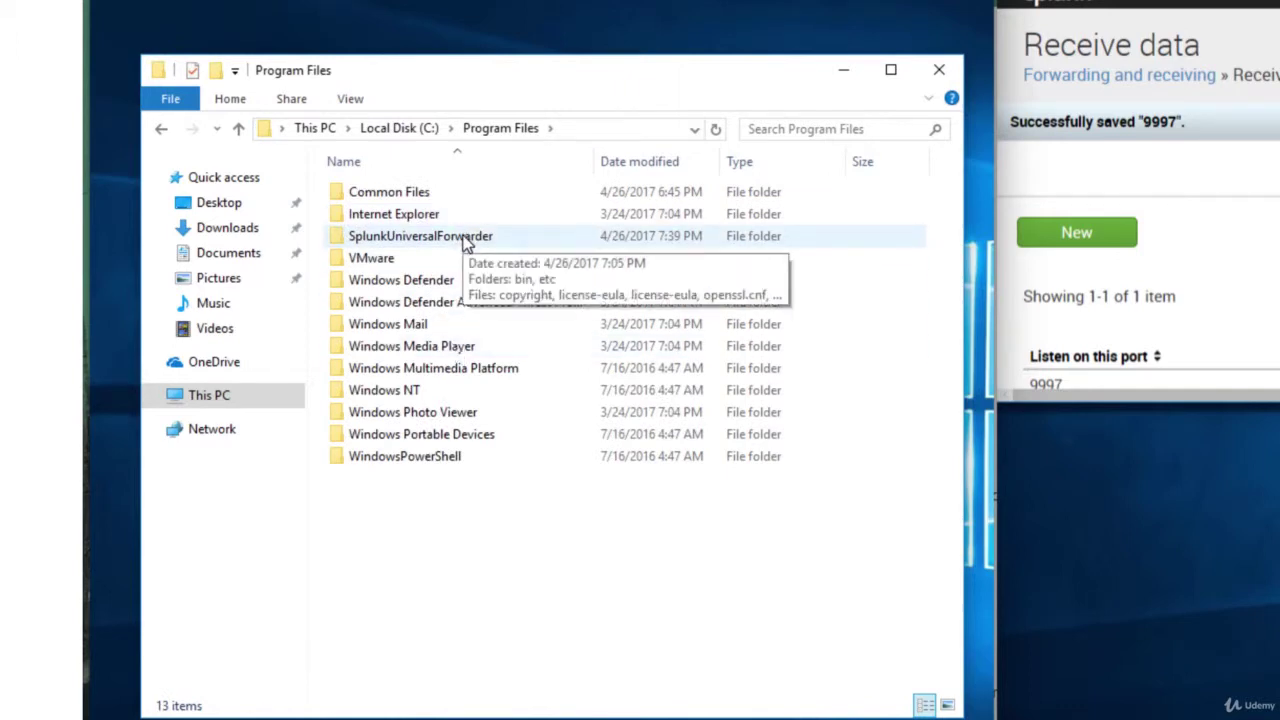
double_click(463, 238)
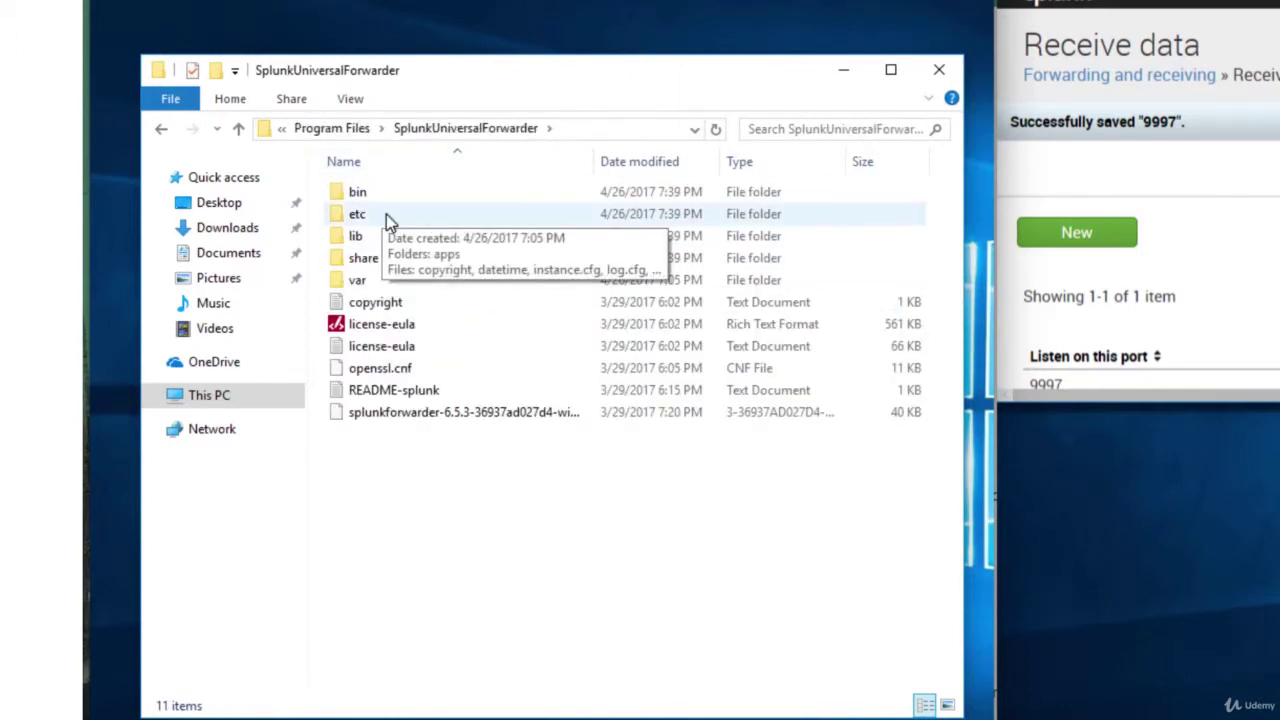
double_click(386, 214)
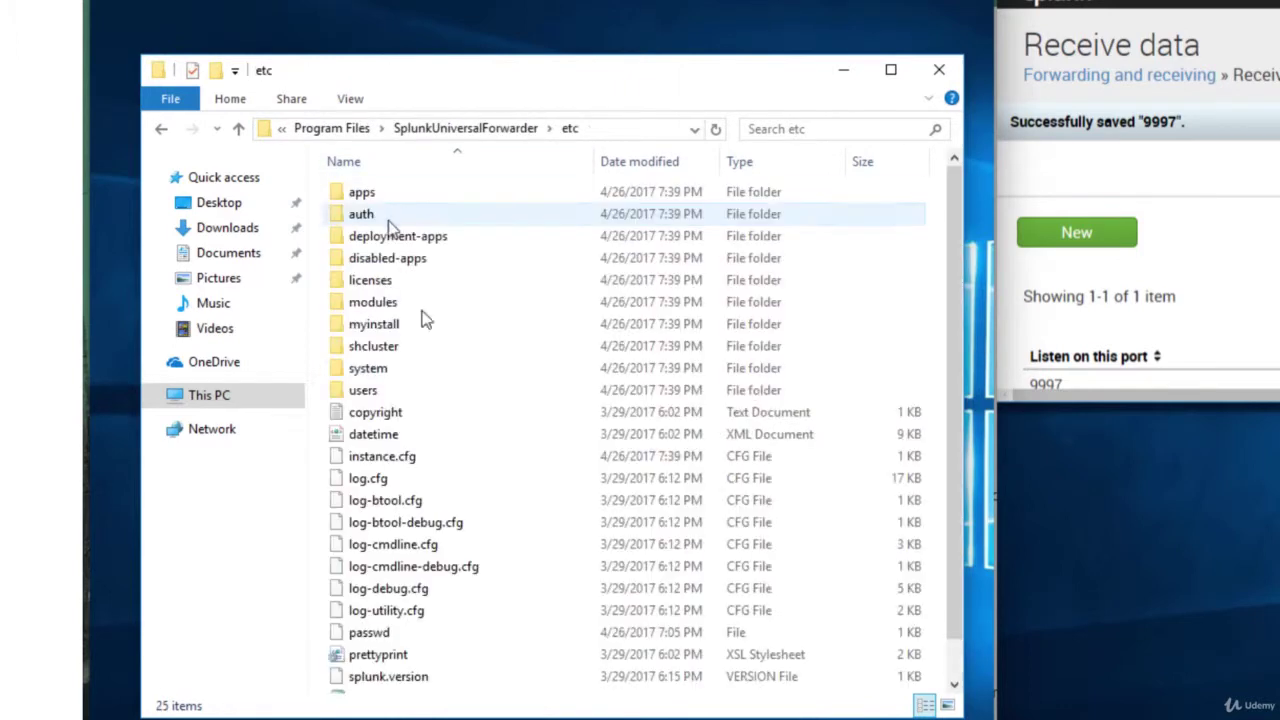
double_click(426, 372)
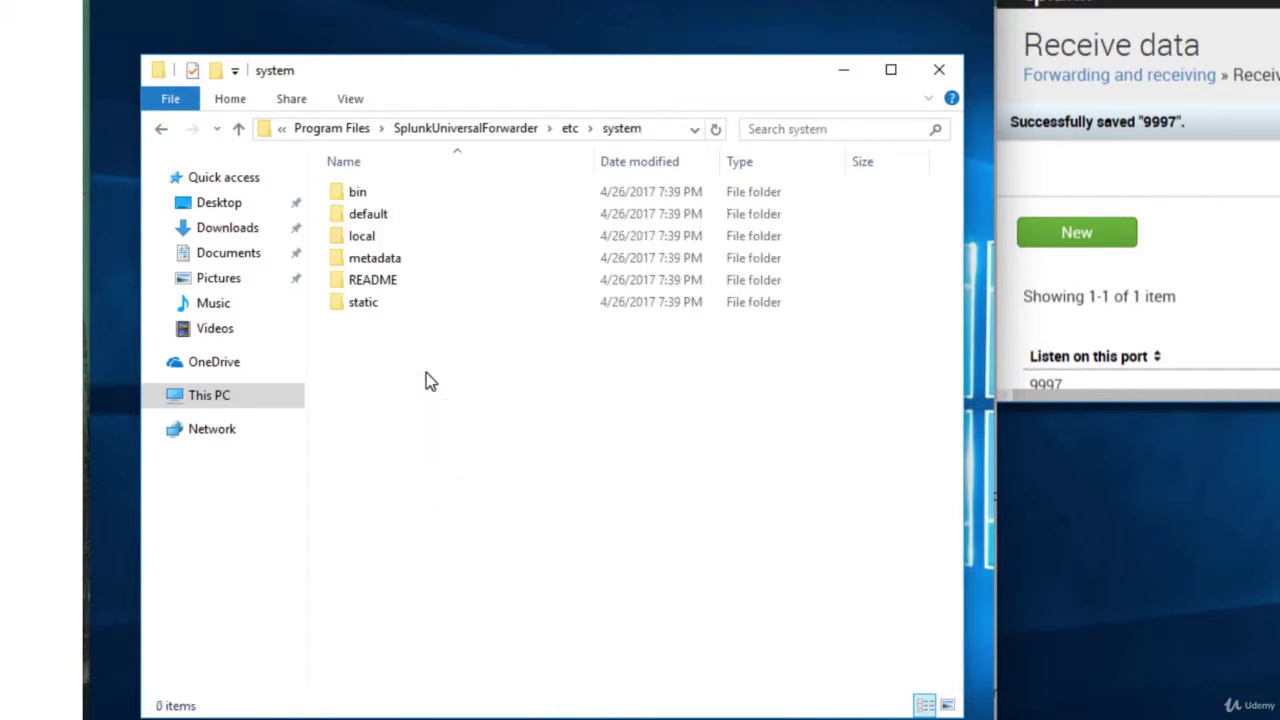
double_click(363, 240)
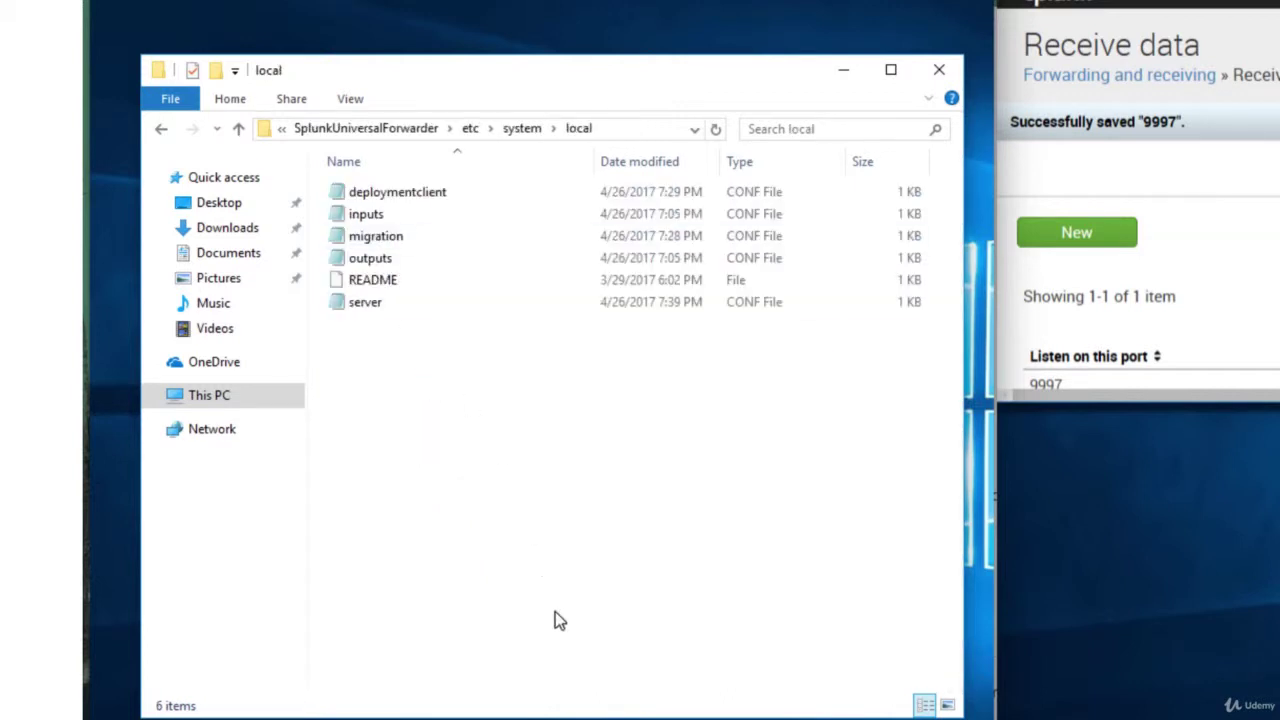
- View outputs.conf to confirm 172.16.182.150:9997, then close Notepad and the folder
double_click(379, 264)
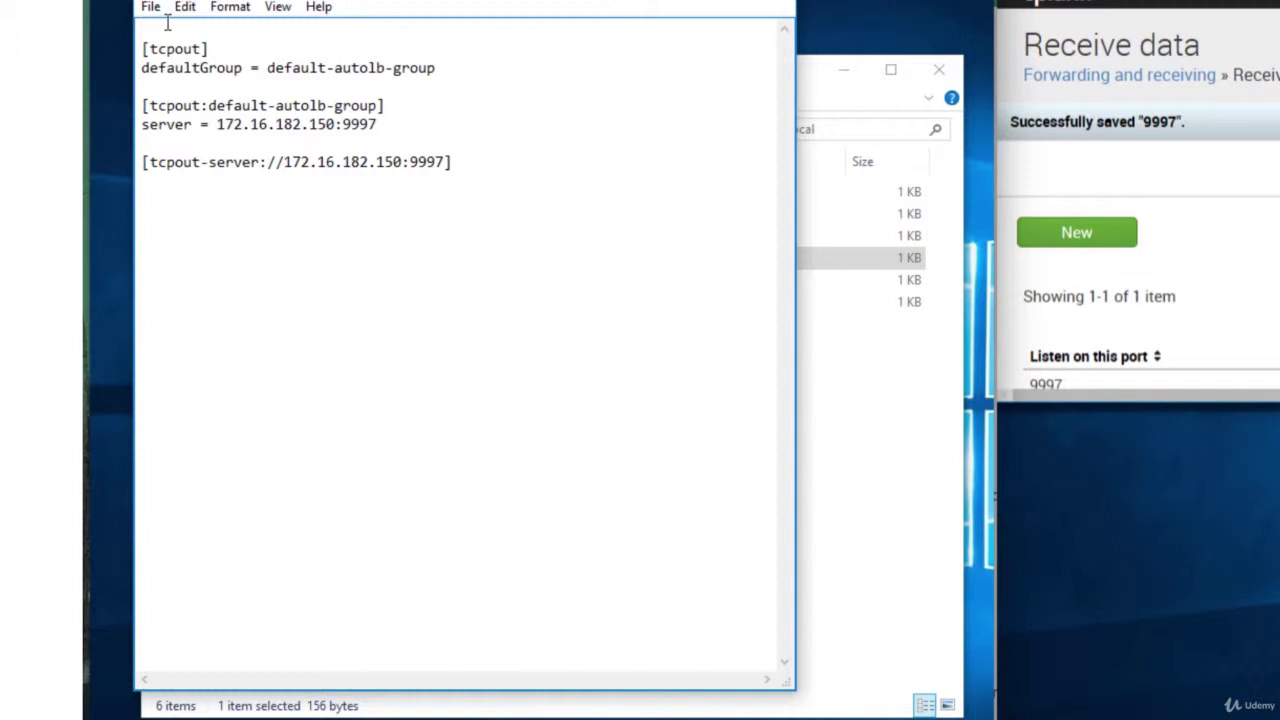
click(214, 141)
click(777, 8)
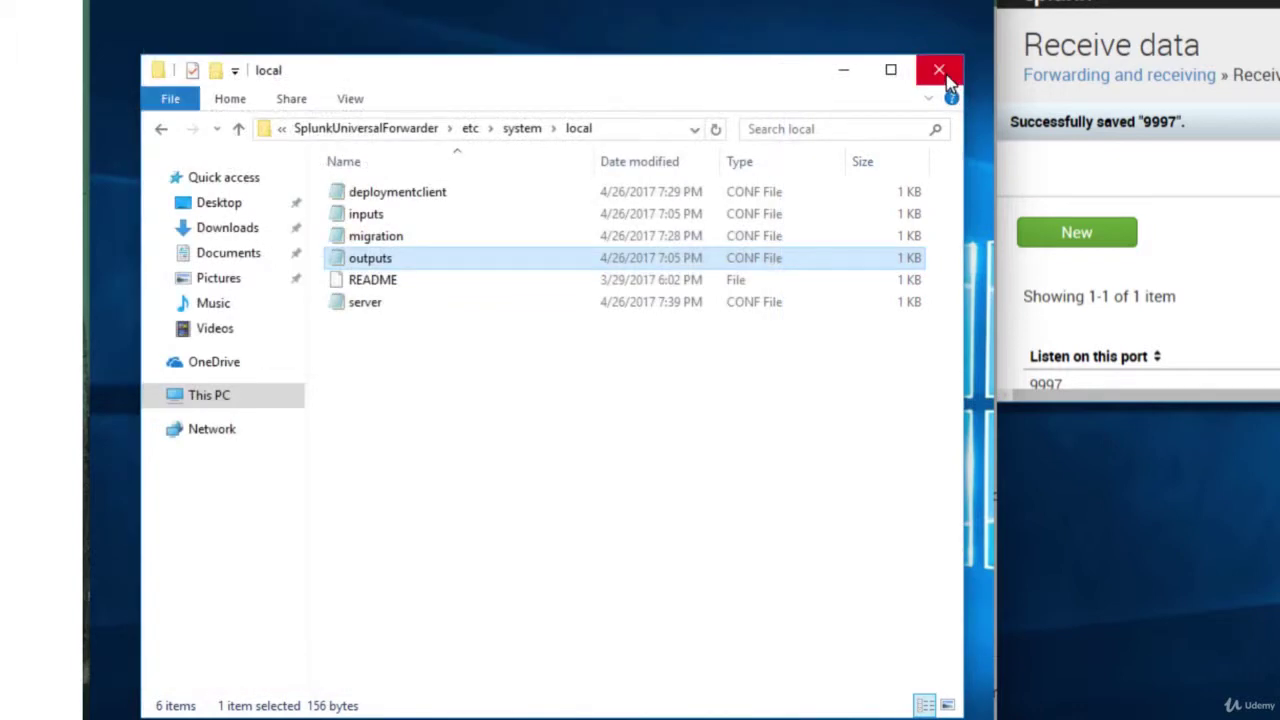
click(943, 74)
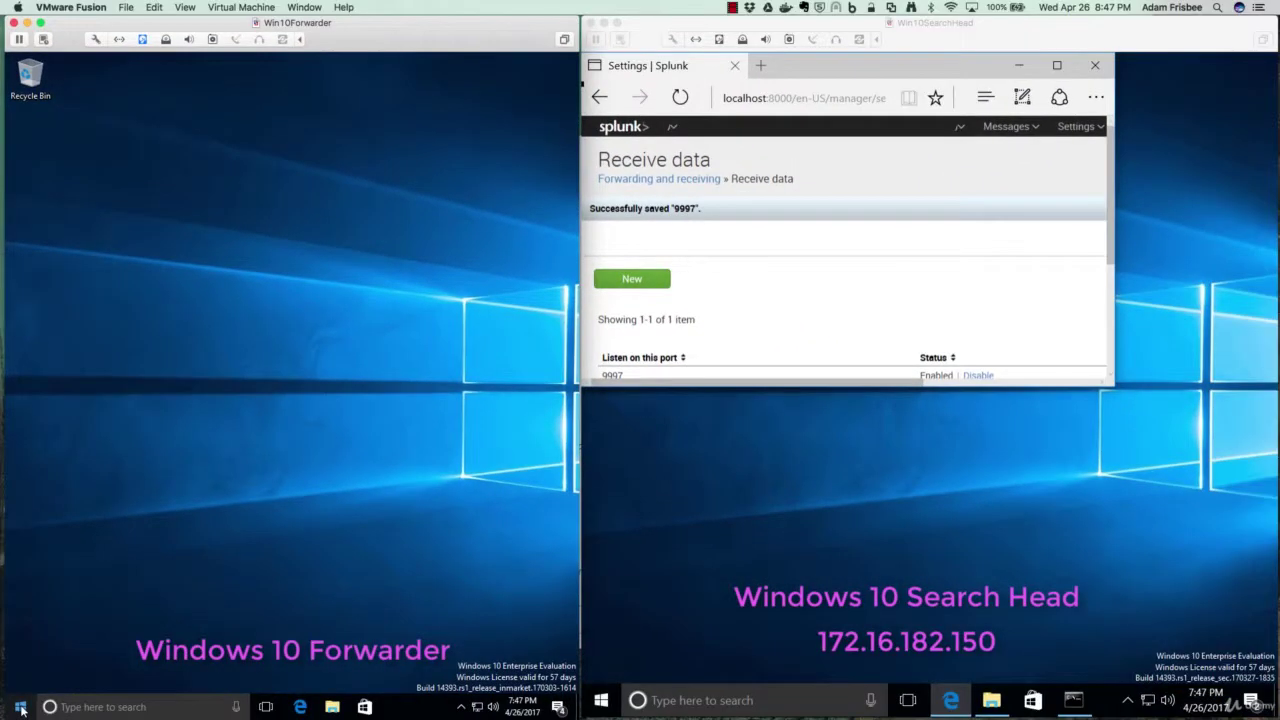
- Open the Services console and confirm SplunkForwarder Service is running with Automatic startup
click(20, 708)
text(s)
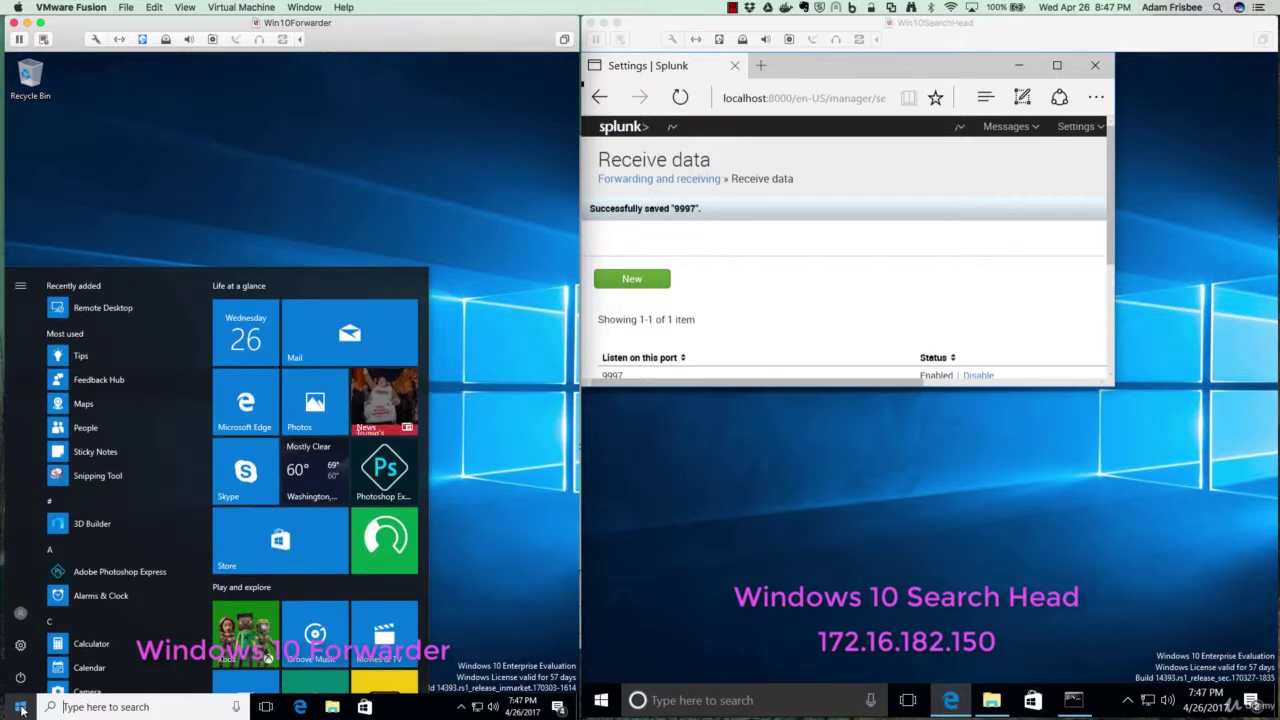
text(ervices)
key(Return)
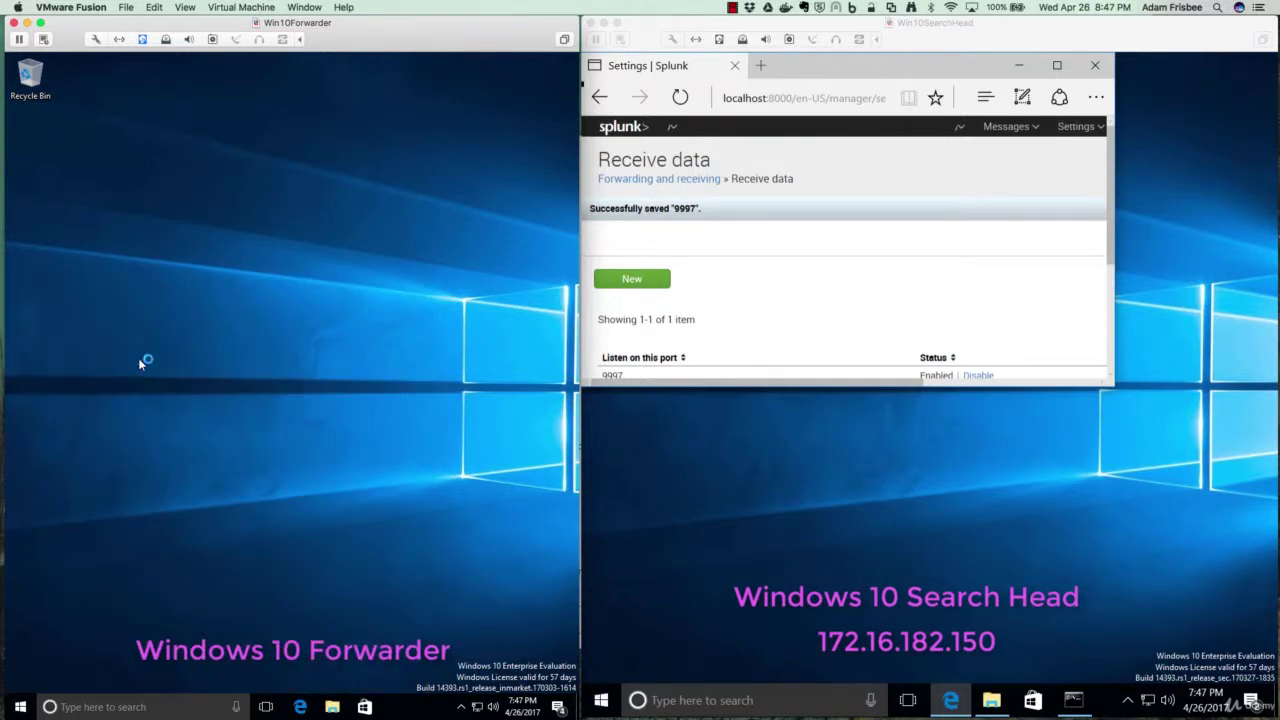
drag(352, 94, 301, 101)
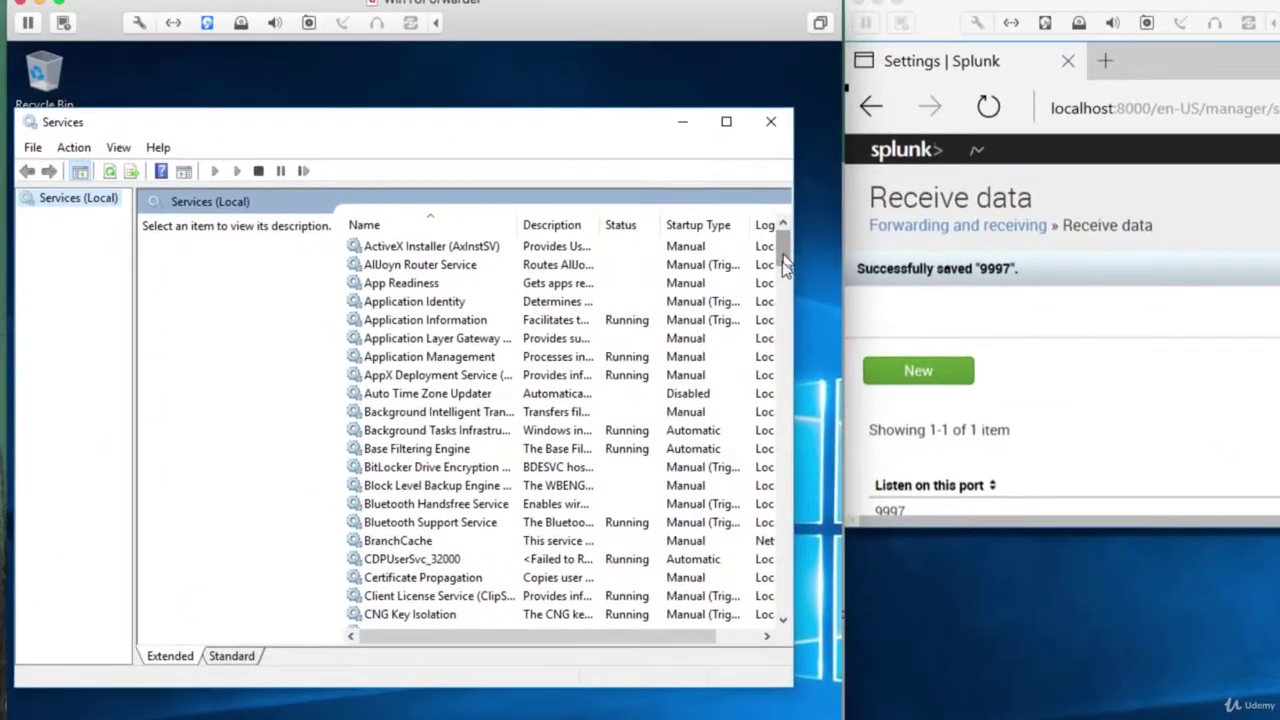
drag(785, 262, 785, 490)
click(420, 357)
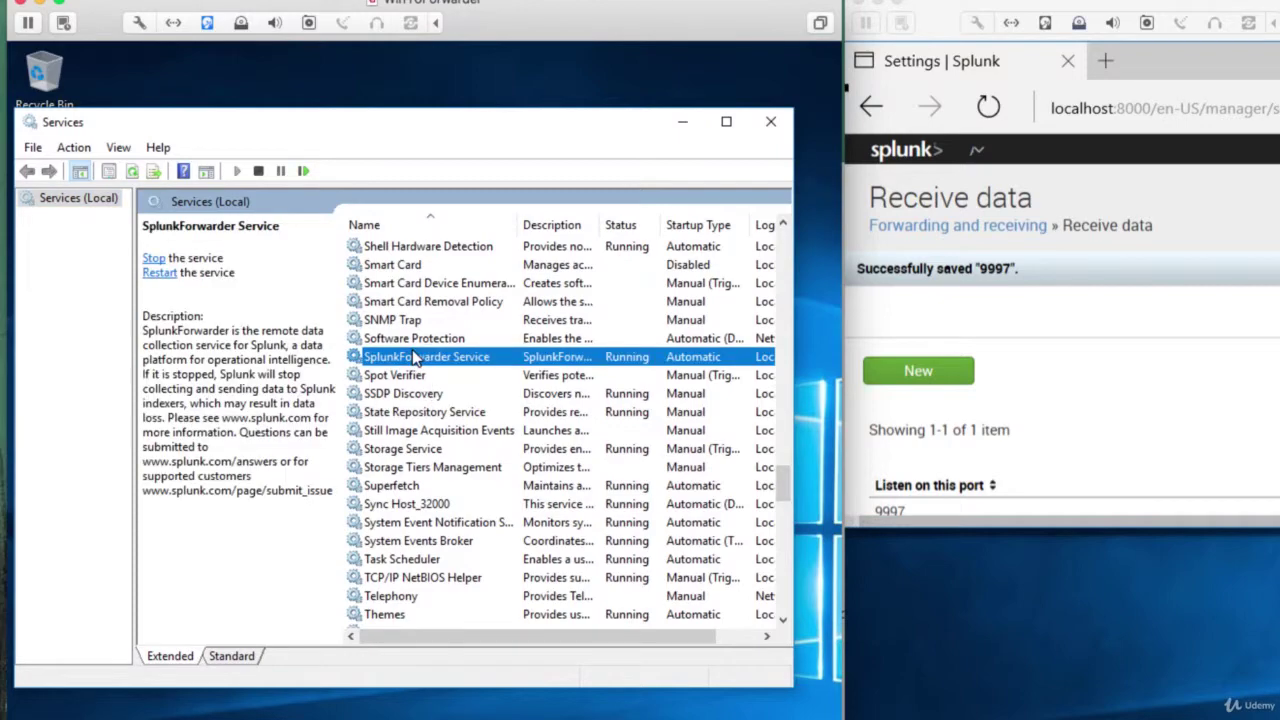
drag(608, 634, 660, 634)
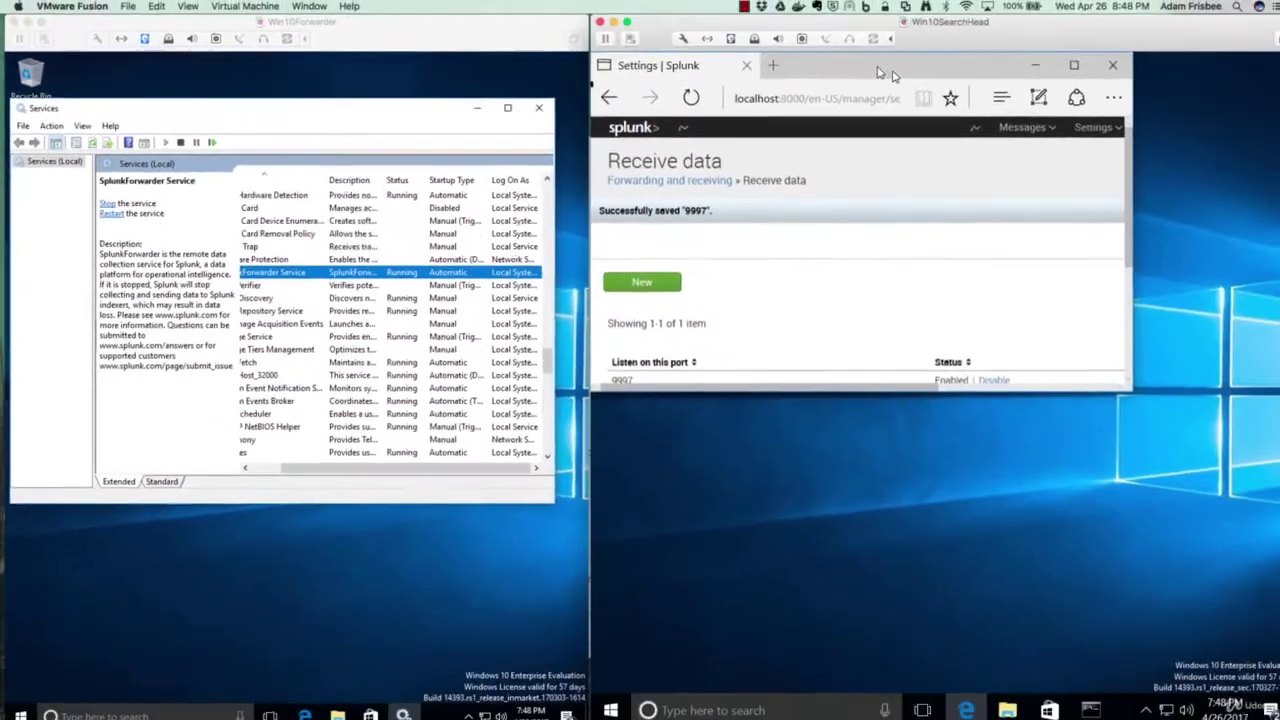
drag(1100, 62, 1140, 91)
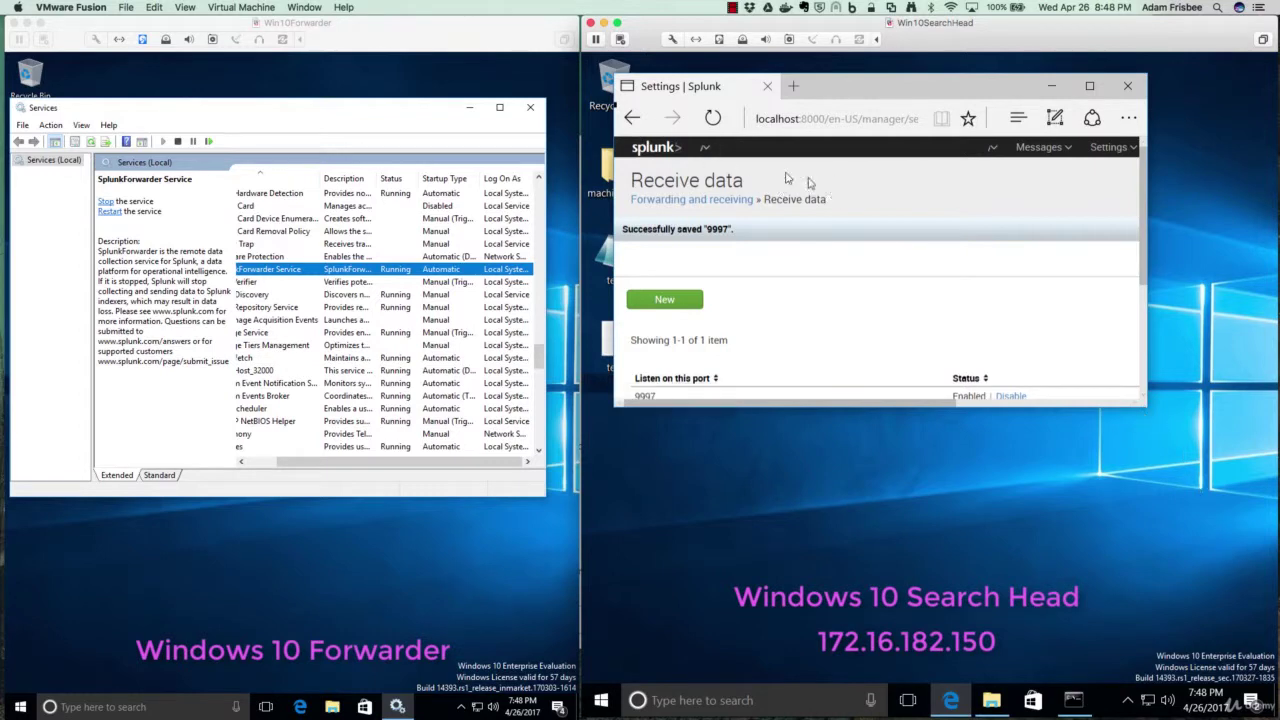
- From the Splunk home page, open Search & Reporting and check the Data Summary, which still awaits data
click(658, 150)
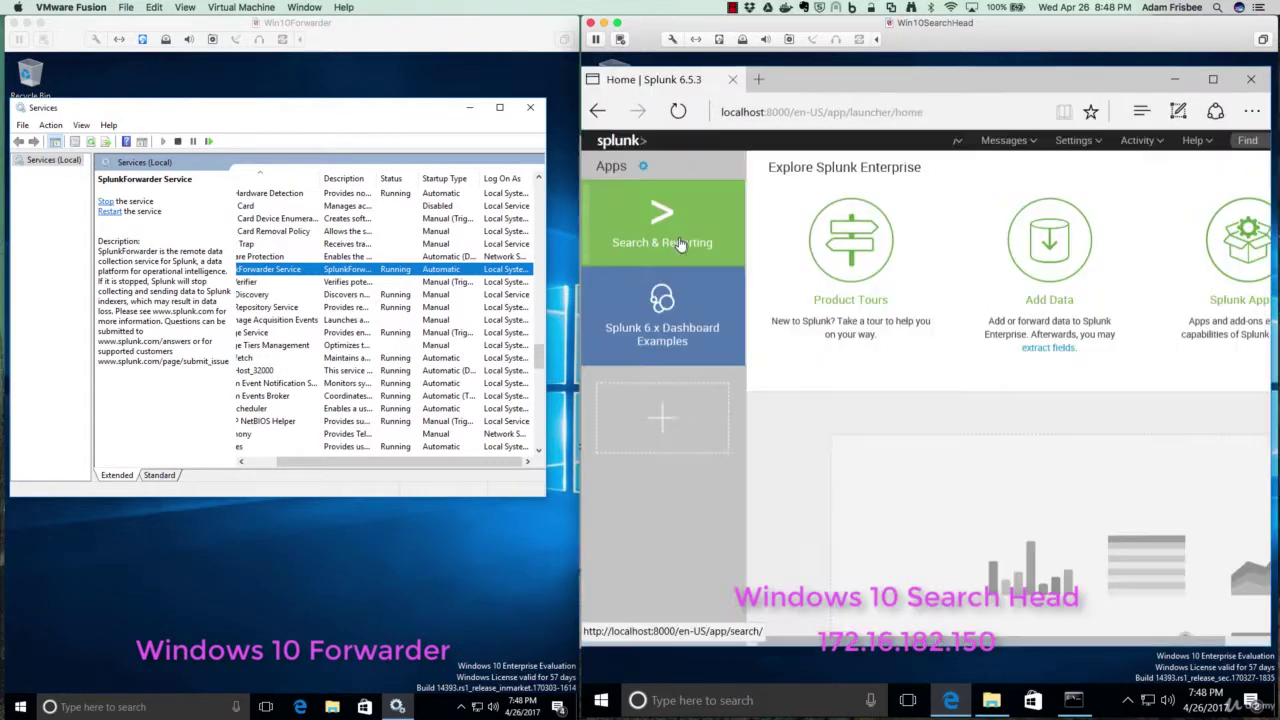
click(679, 243)
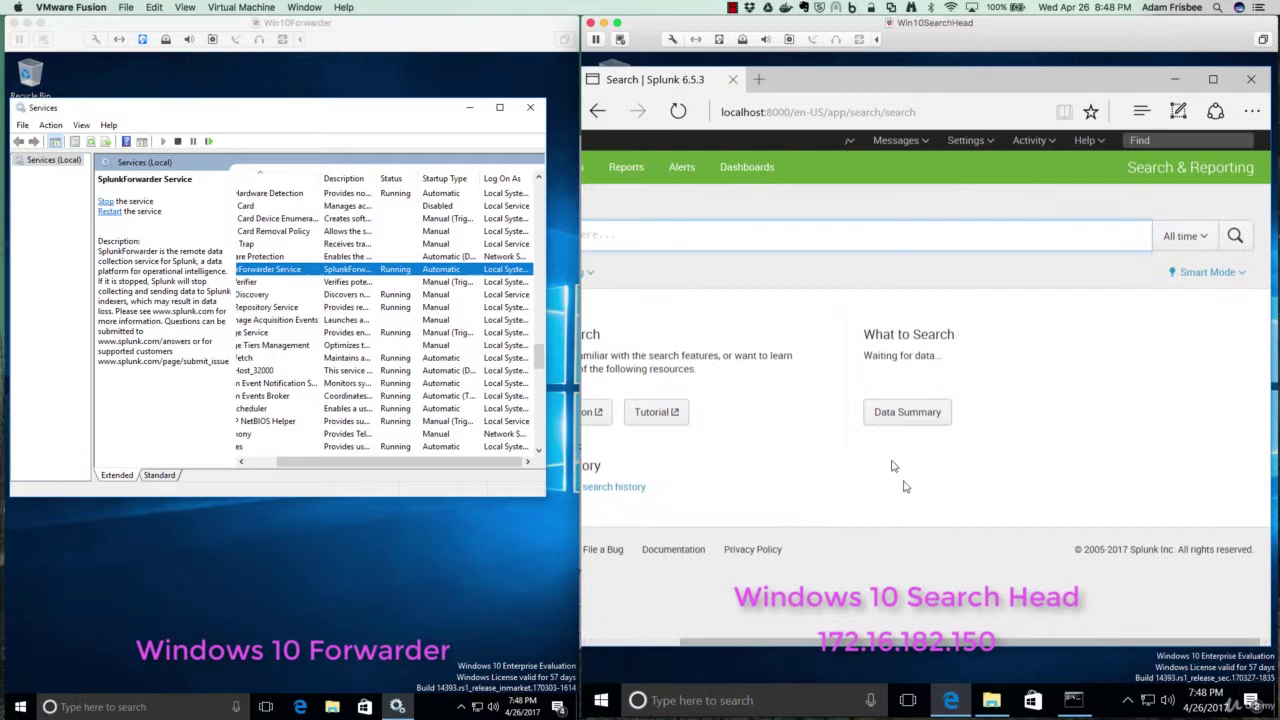
click(910, 421)
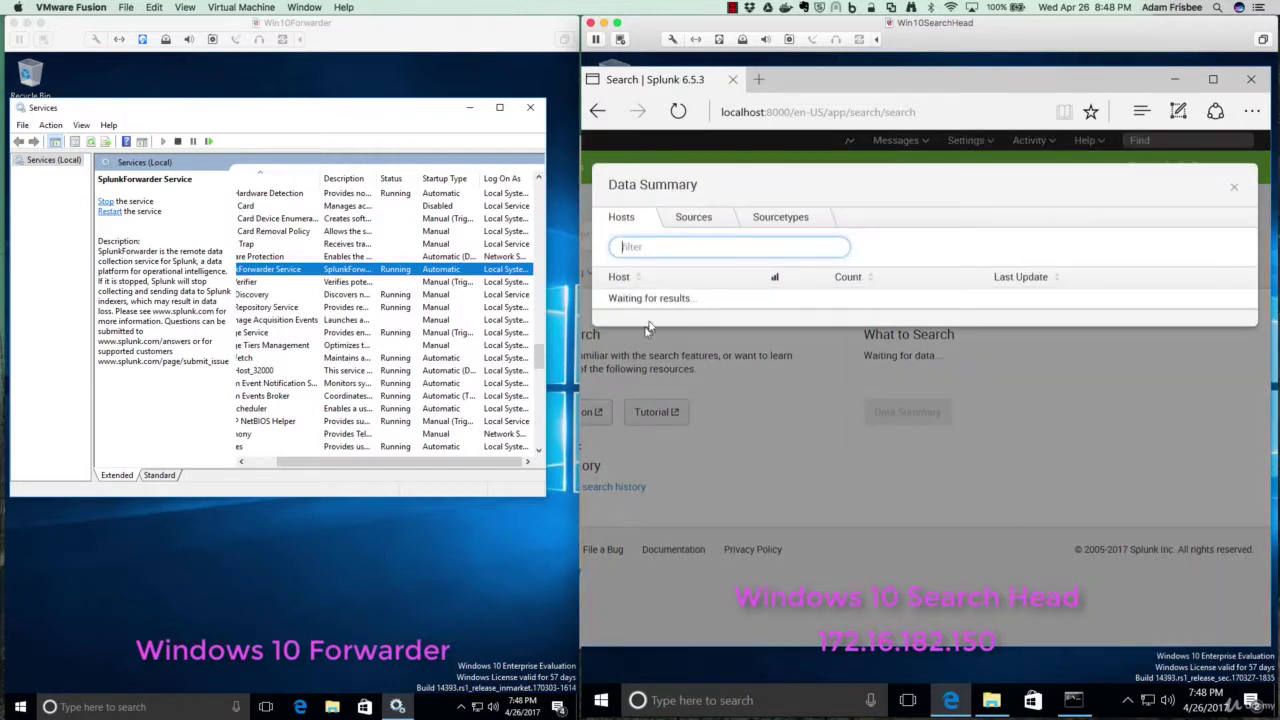
click(724, 525)
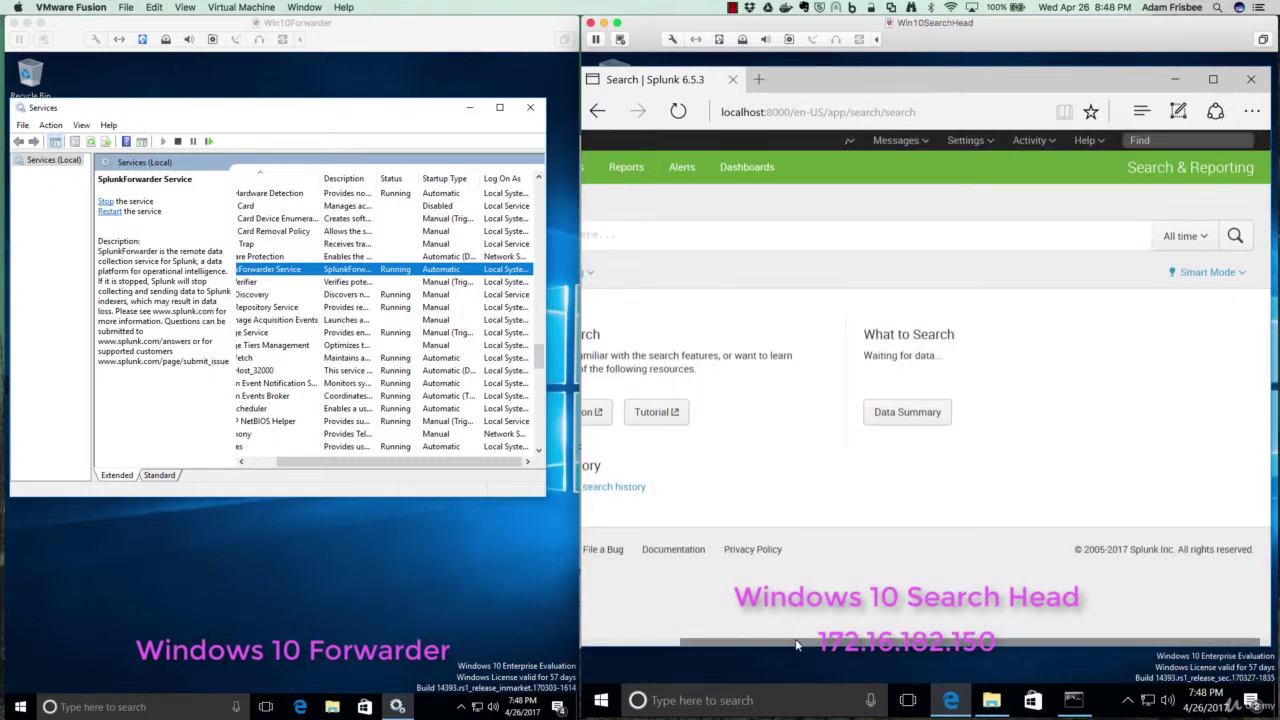
drag(798, 641, 690, 641)
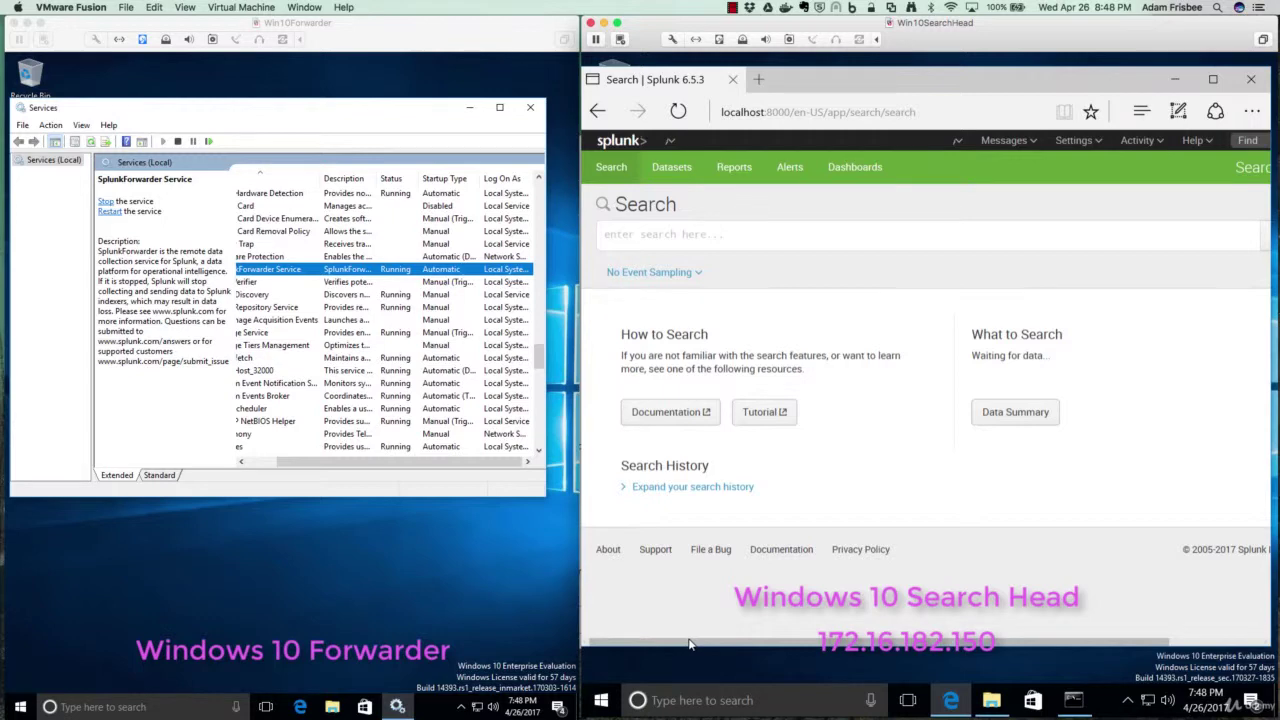
- Switch Windows Firewall off for both private and public networks, then minimize its window
click(601, 702)
text(wi)
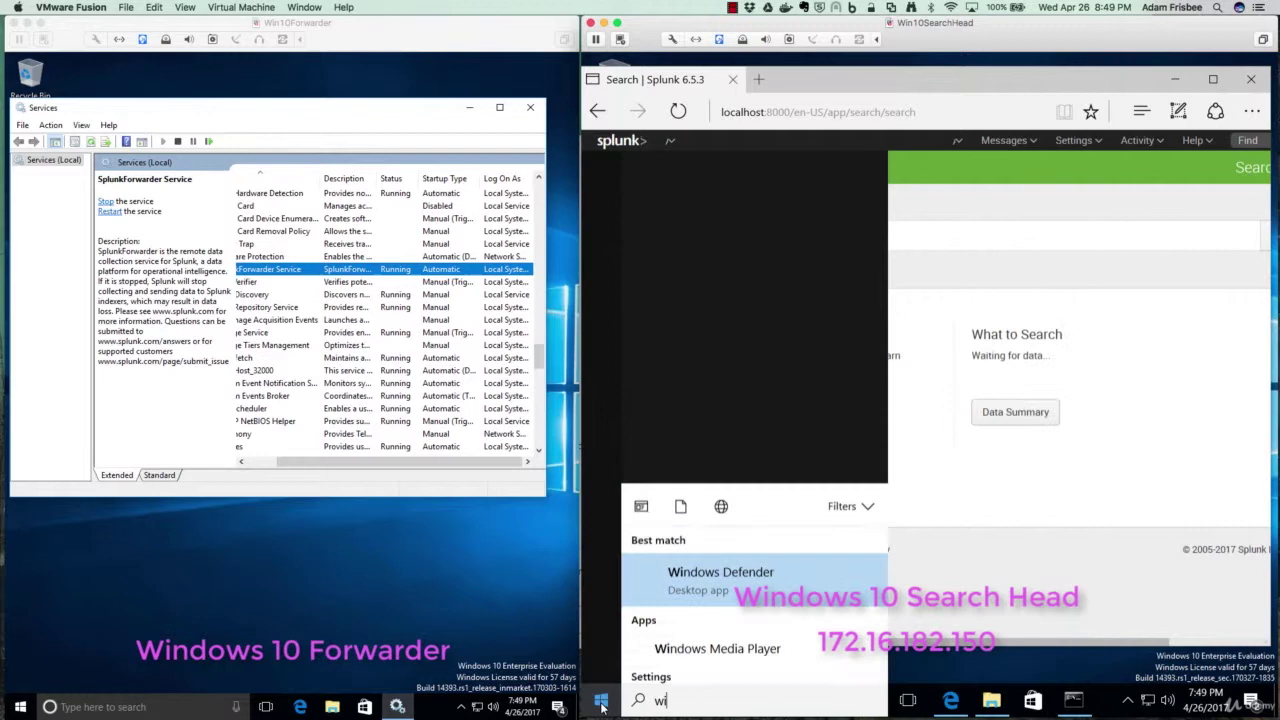
text(ndows fire)
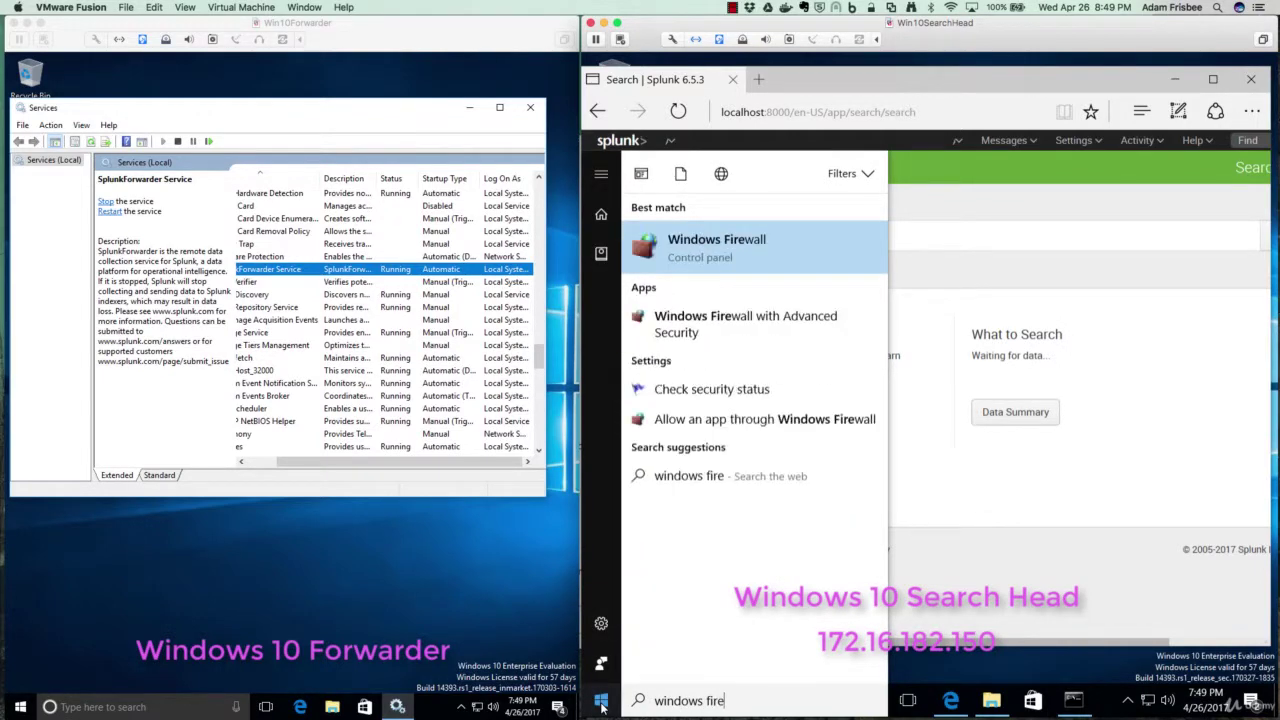
click(678, 268)
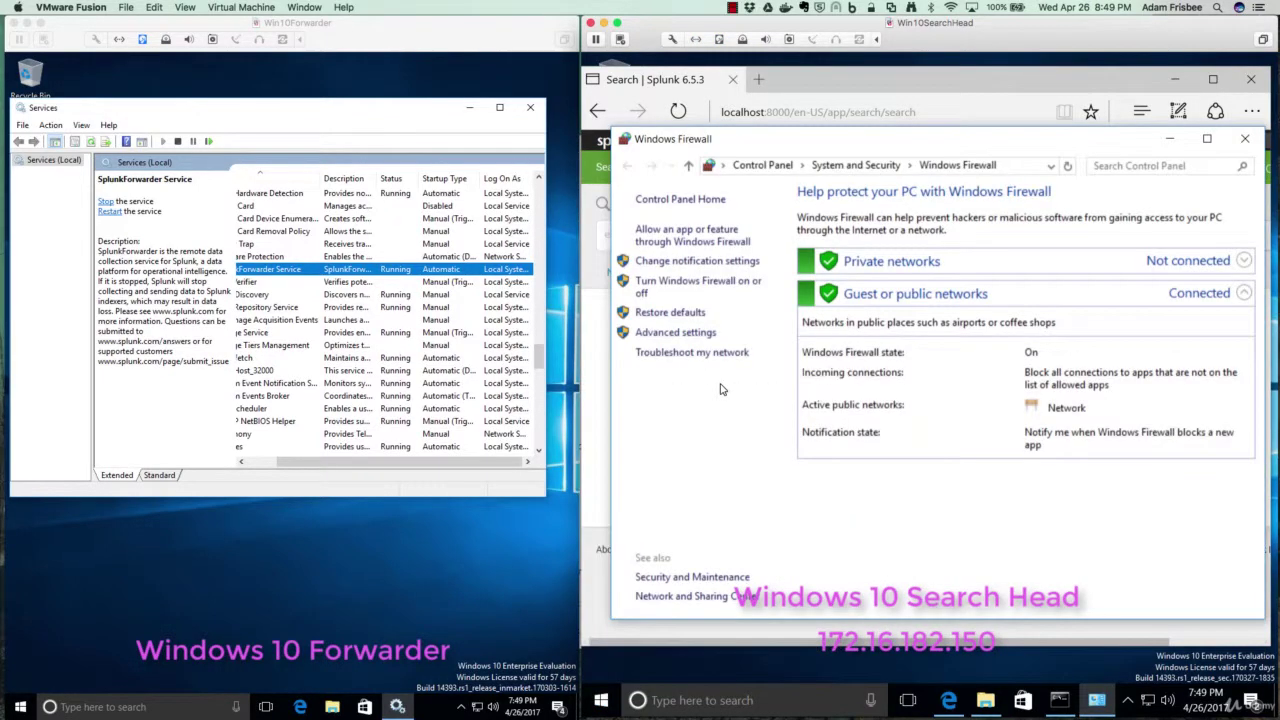
click(740, 287)
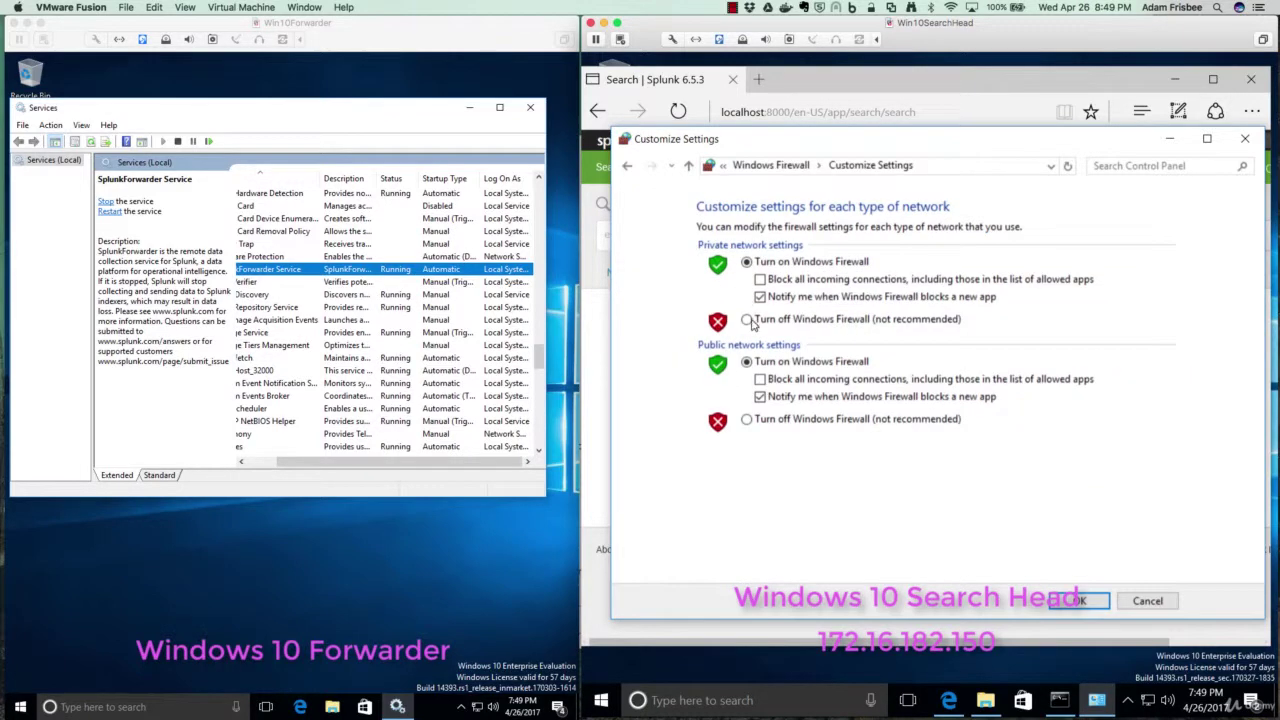
click(748, 320)
click(746, 421)
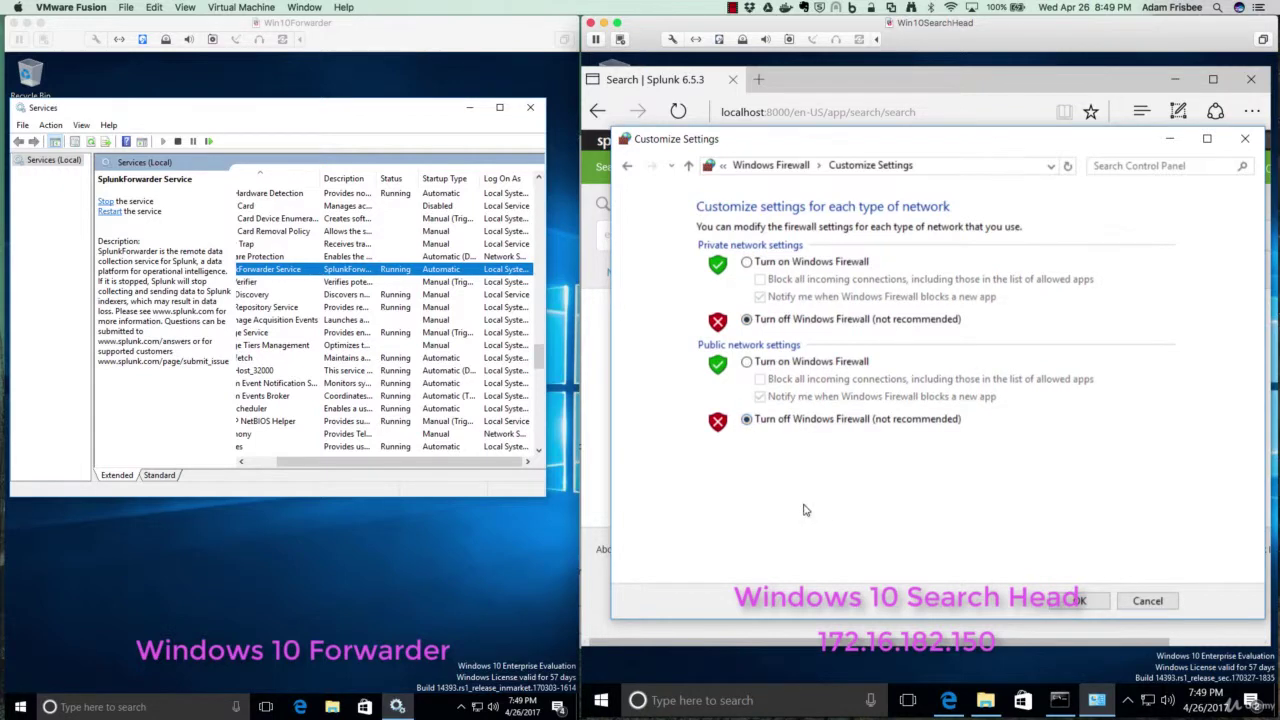
click(1080, 601)
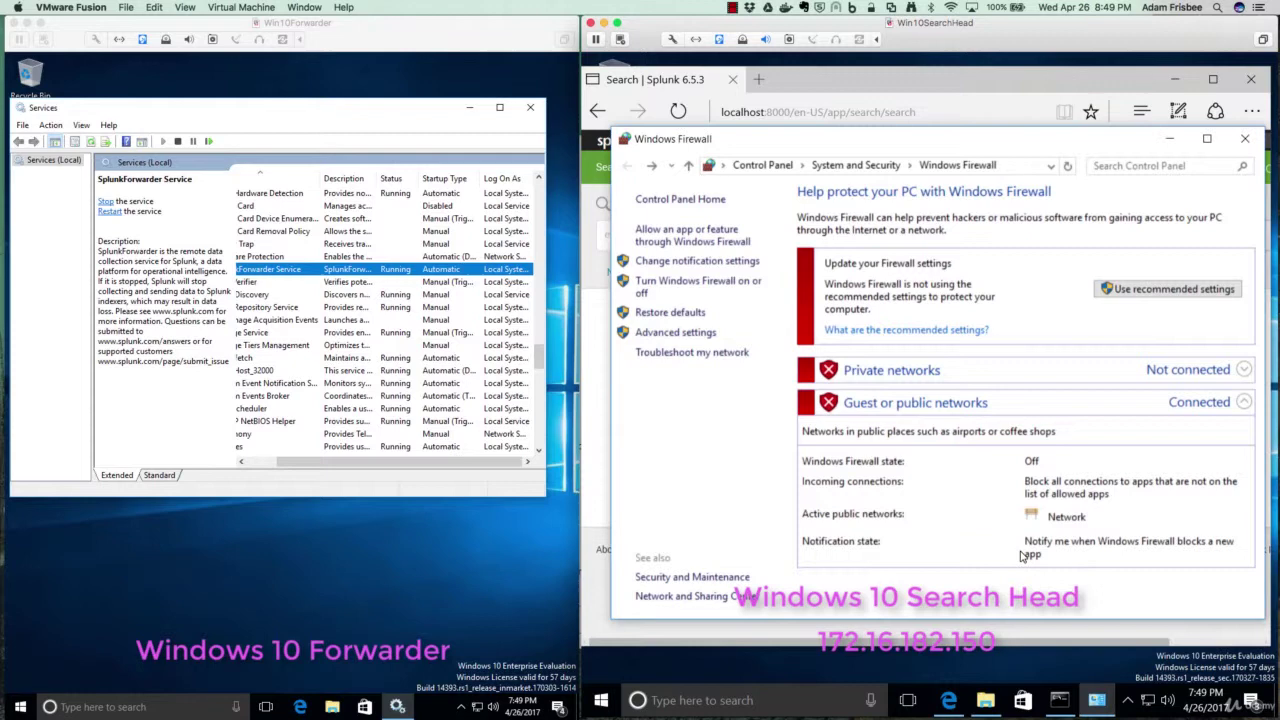
click(1172, 140)
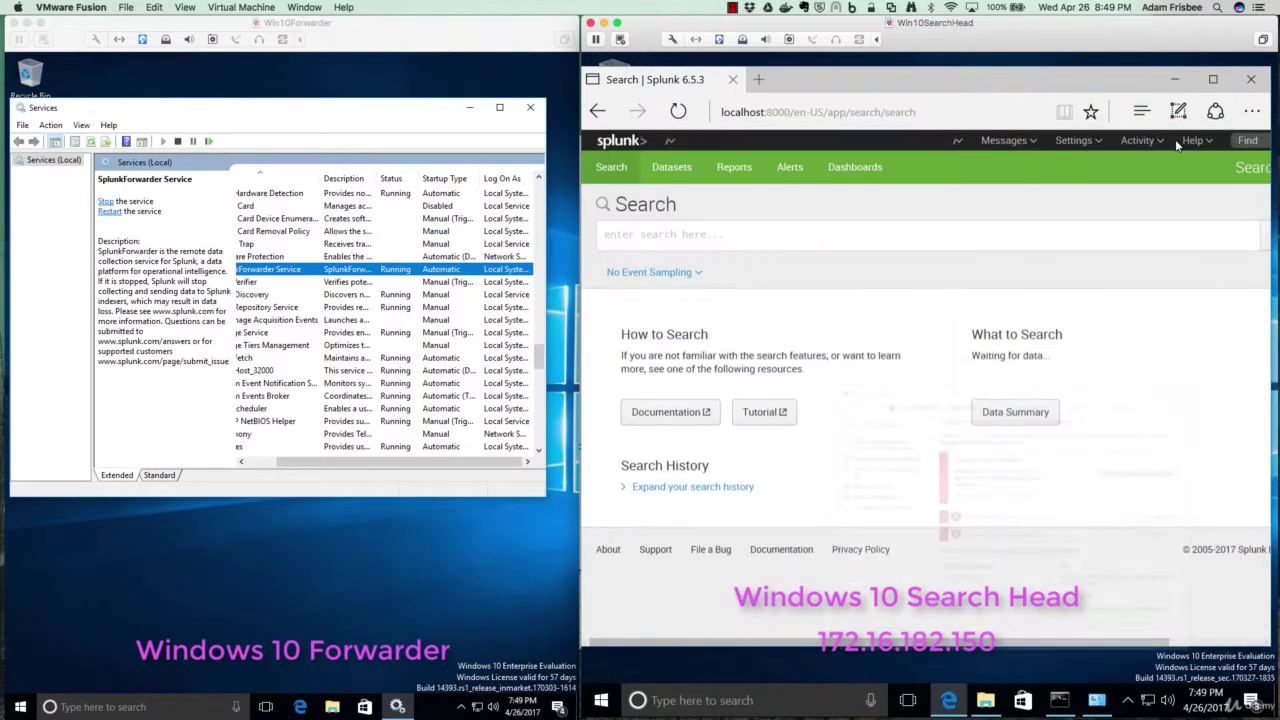
- Reopen the Data Summary and check the forwarder's name with hostname in an admin Command Prompt
click(678, 111)
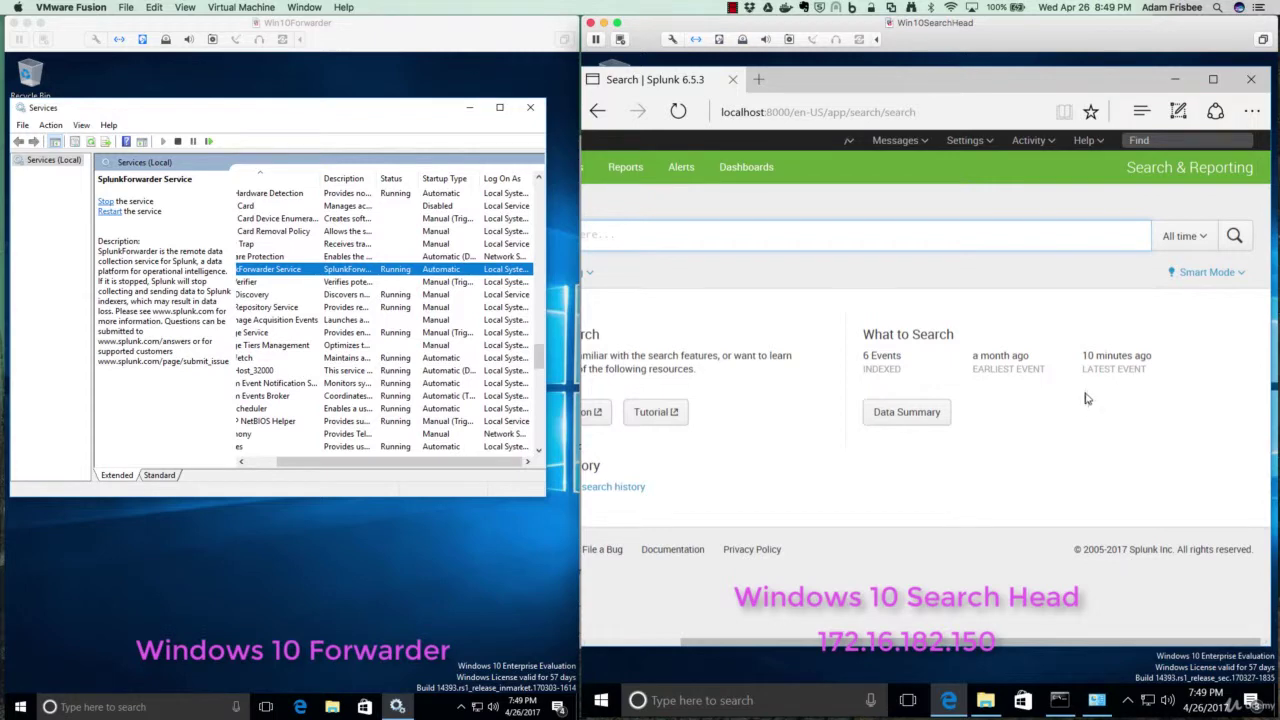
click(920, 412)
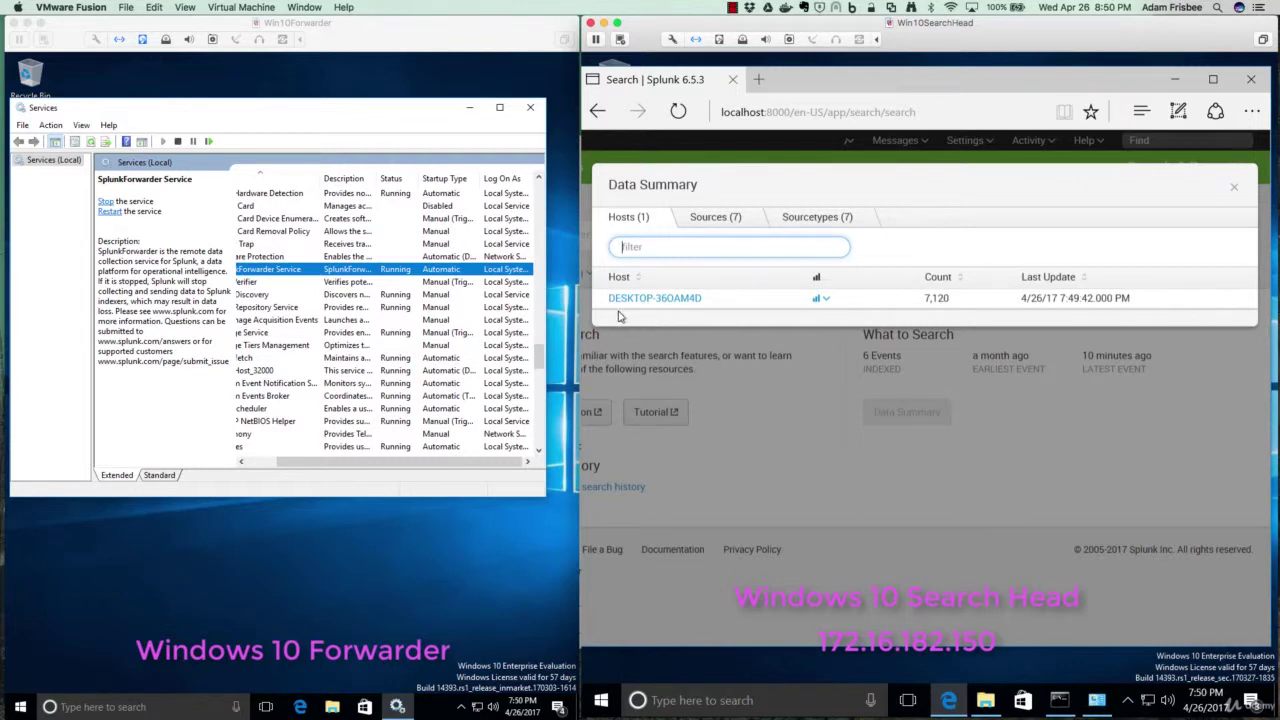
right_click(19, 707)
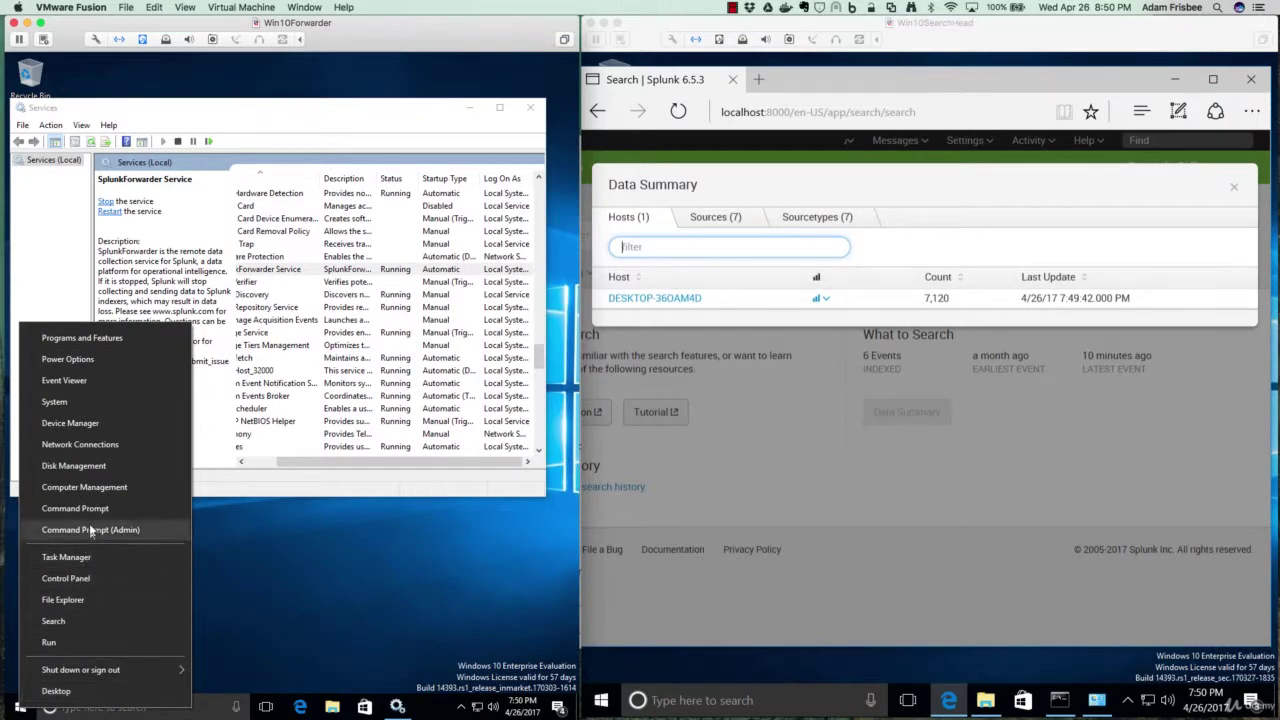
click(92, 529)
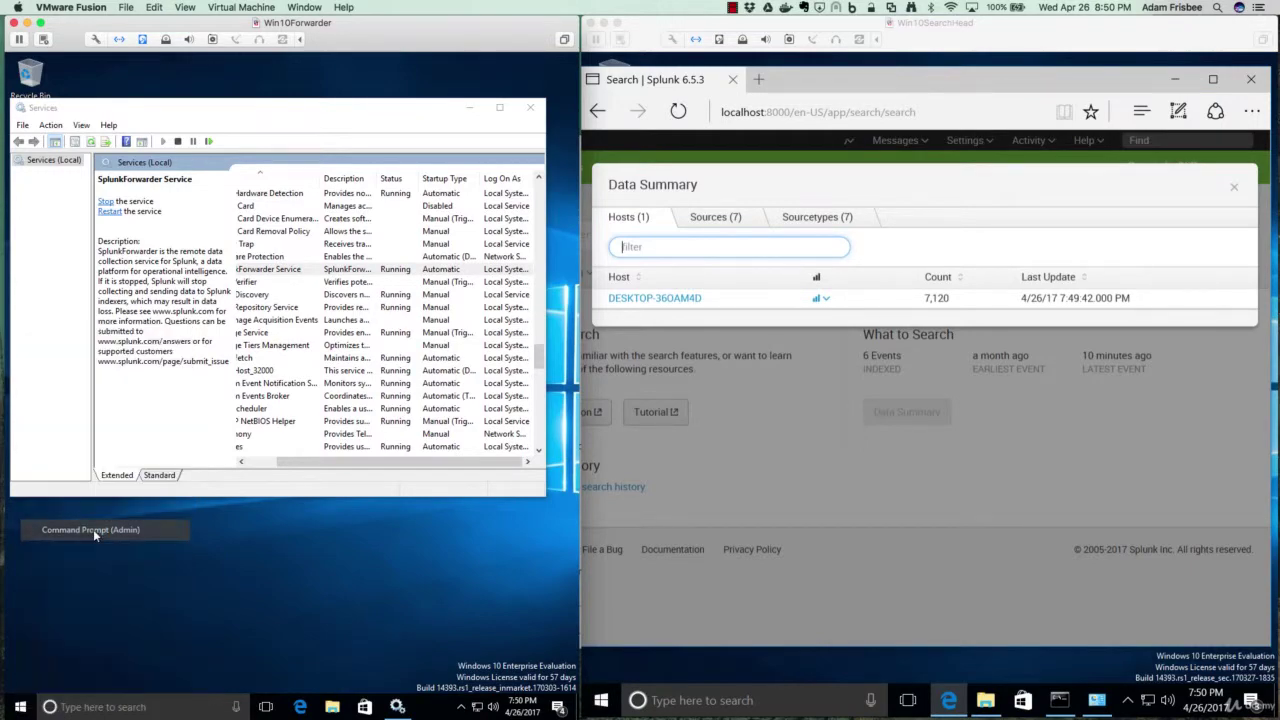
click(240, 463)
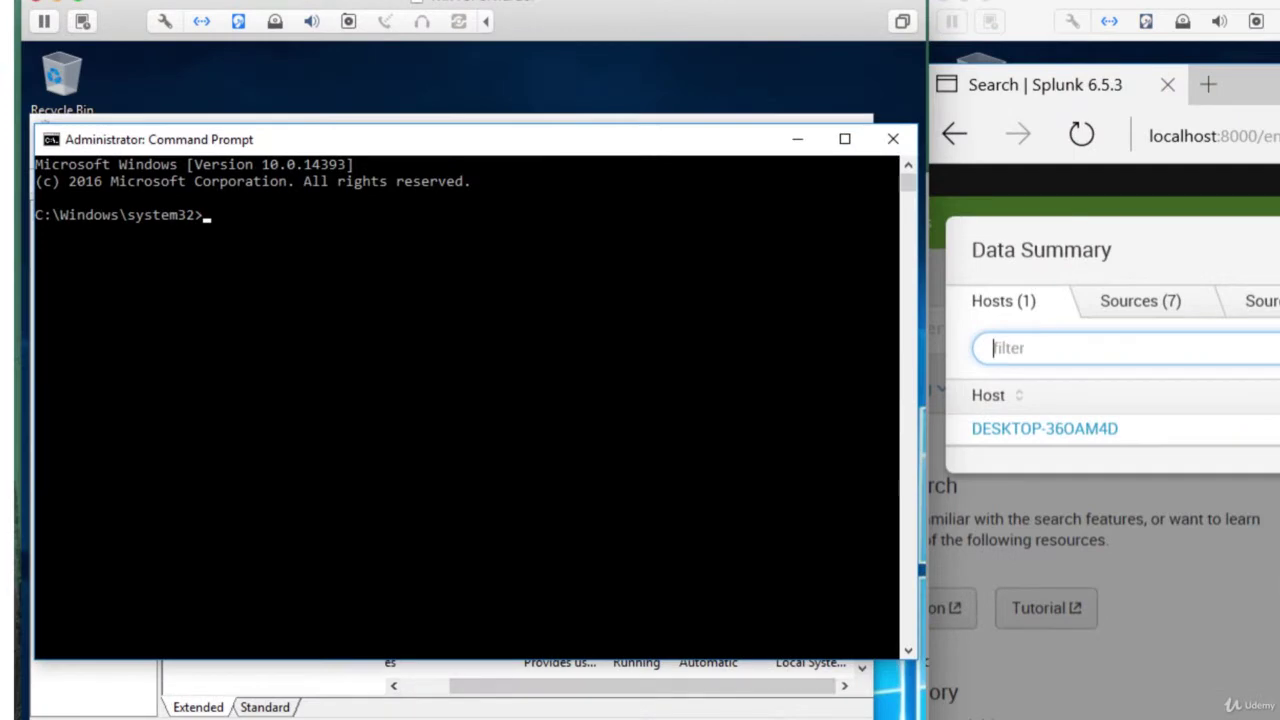
text(hostname)
key(Return)
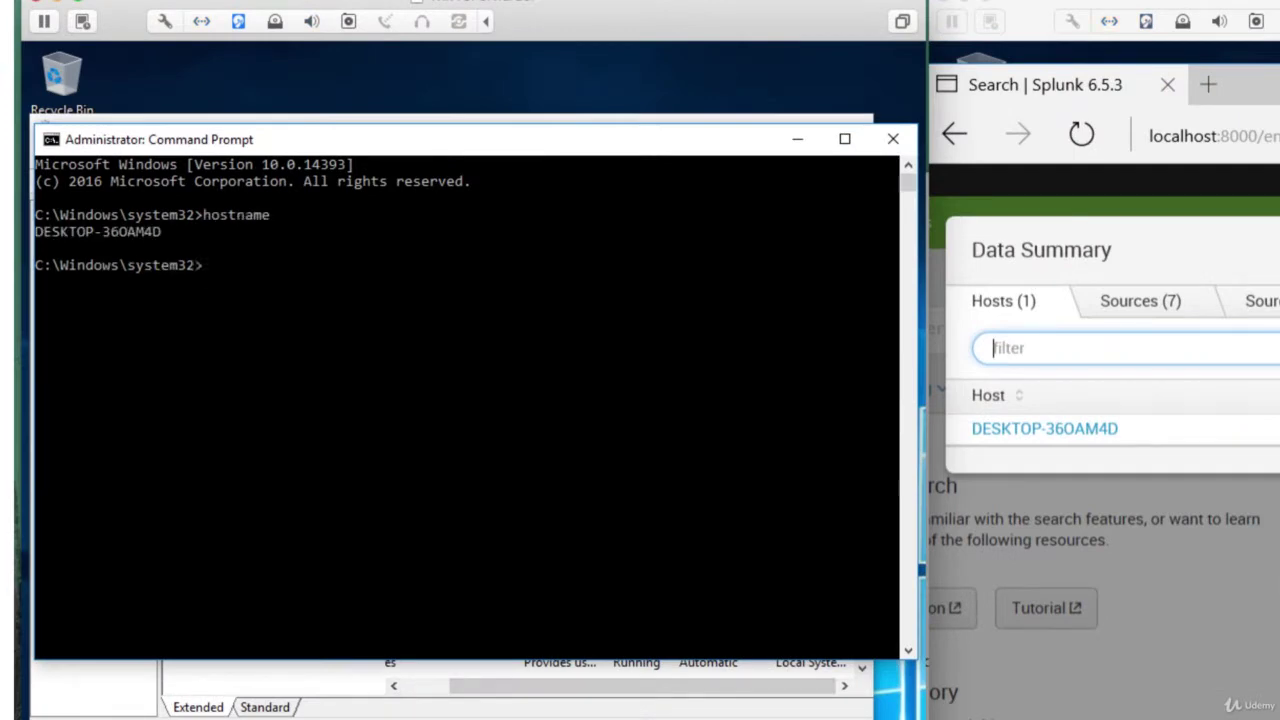
click(893, 138)
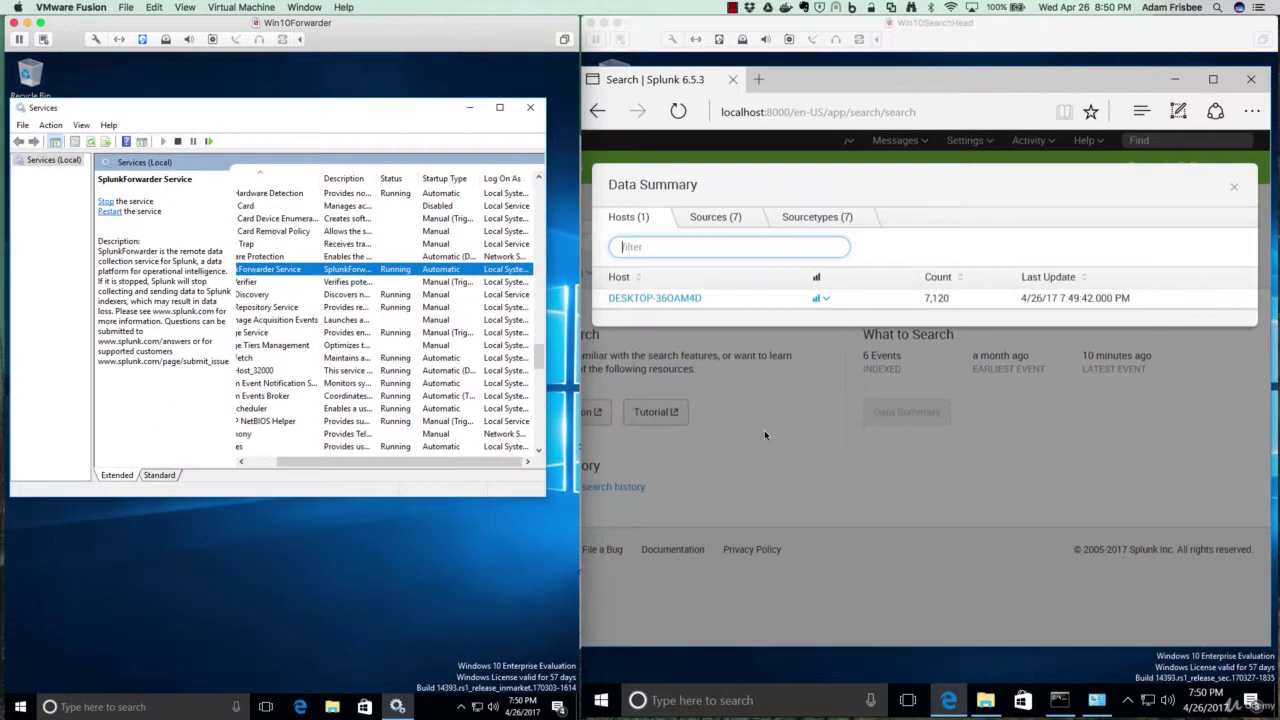
- On the search head, search the events from host DESKTOP-360AM4D
click(752, 323)
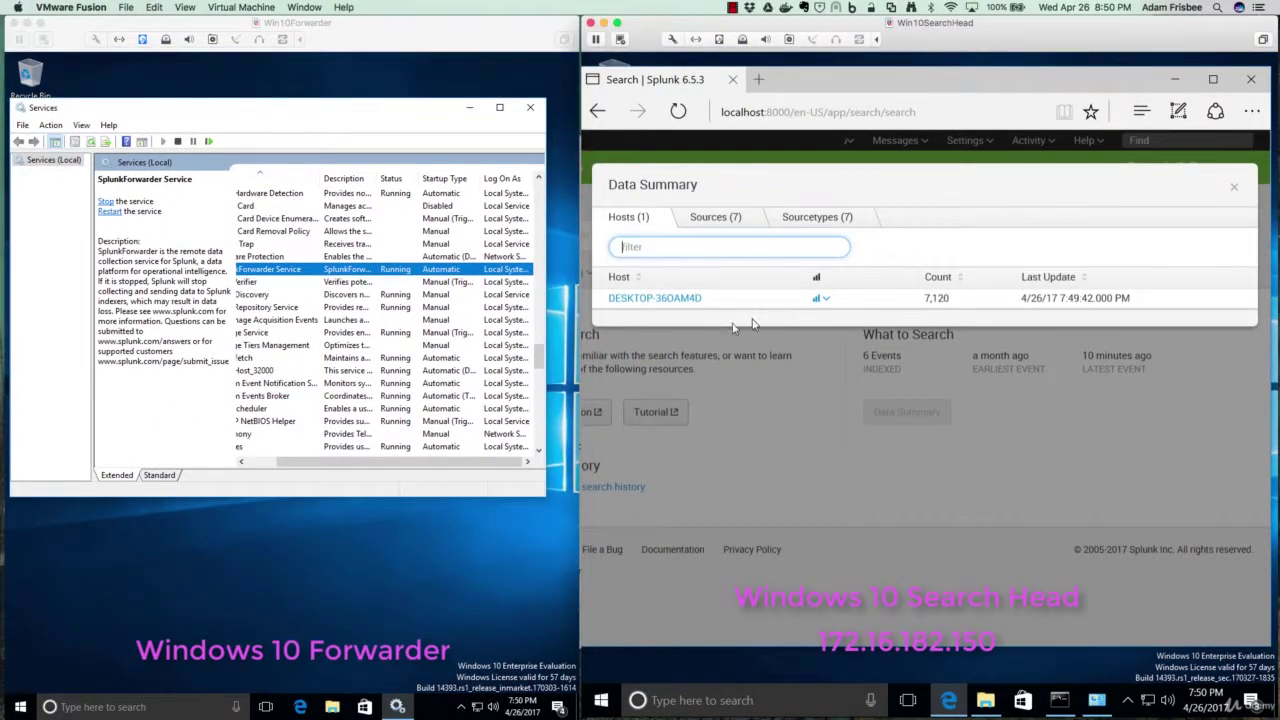
click(655, 298)
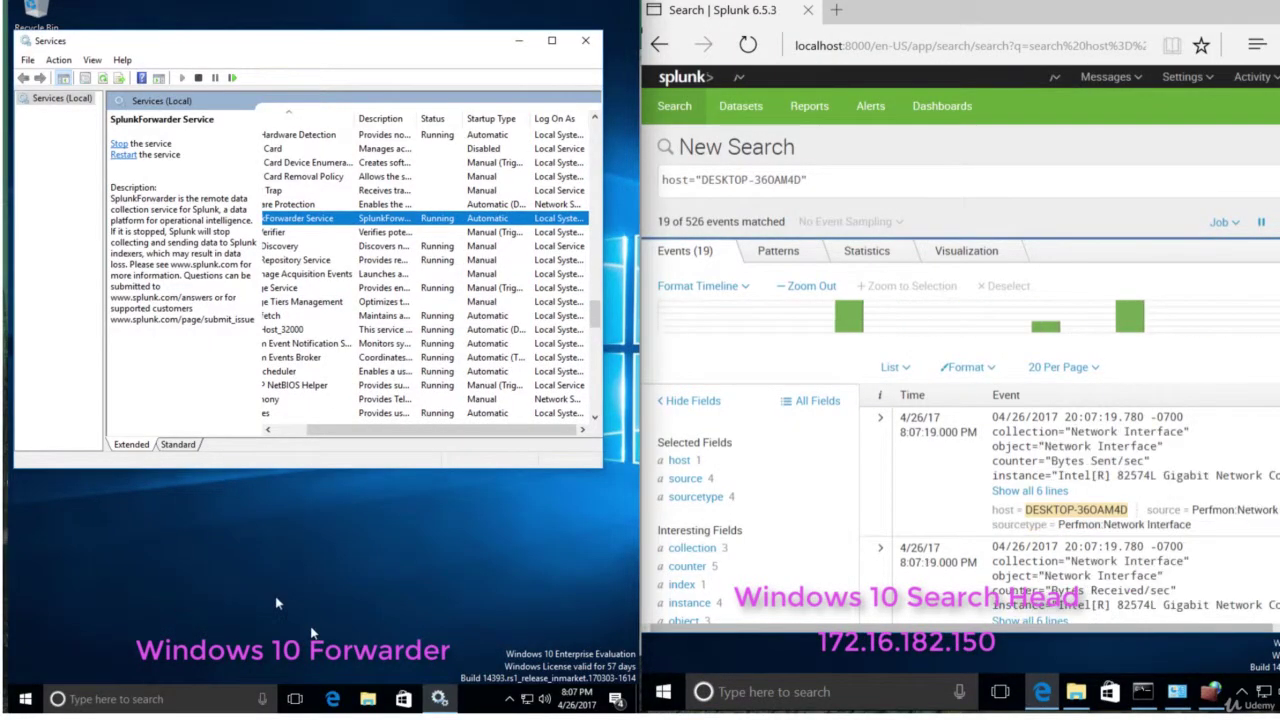
click(331, 697)
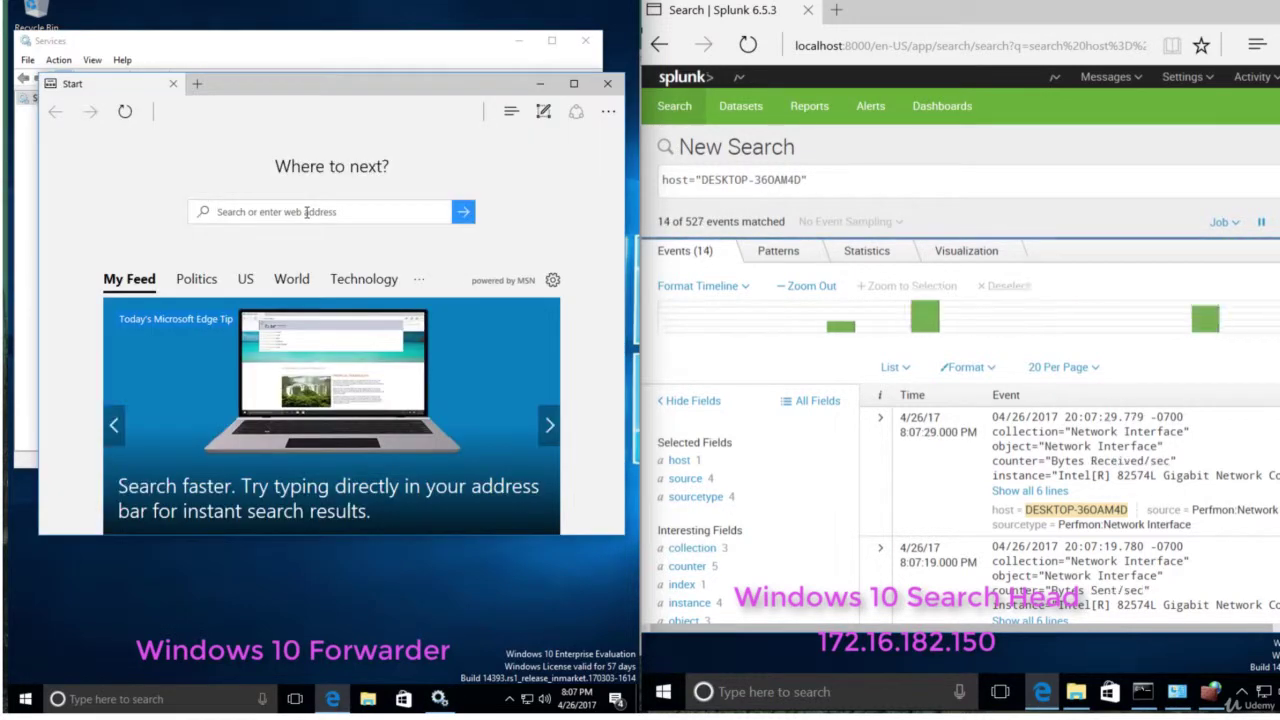
- Start the 64-bit Linux .tgz download of Universal Forwarder 6.5.3, then cancel it
text(s)
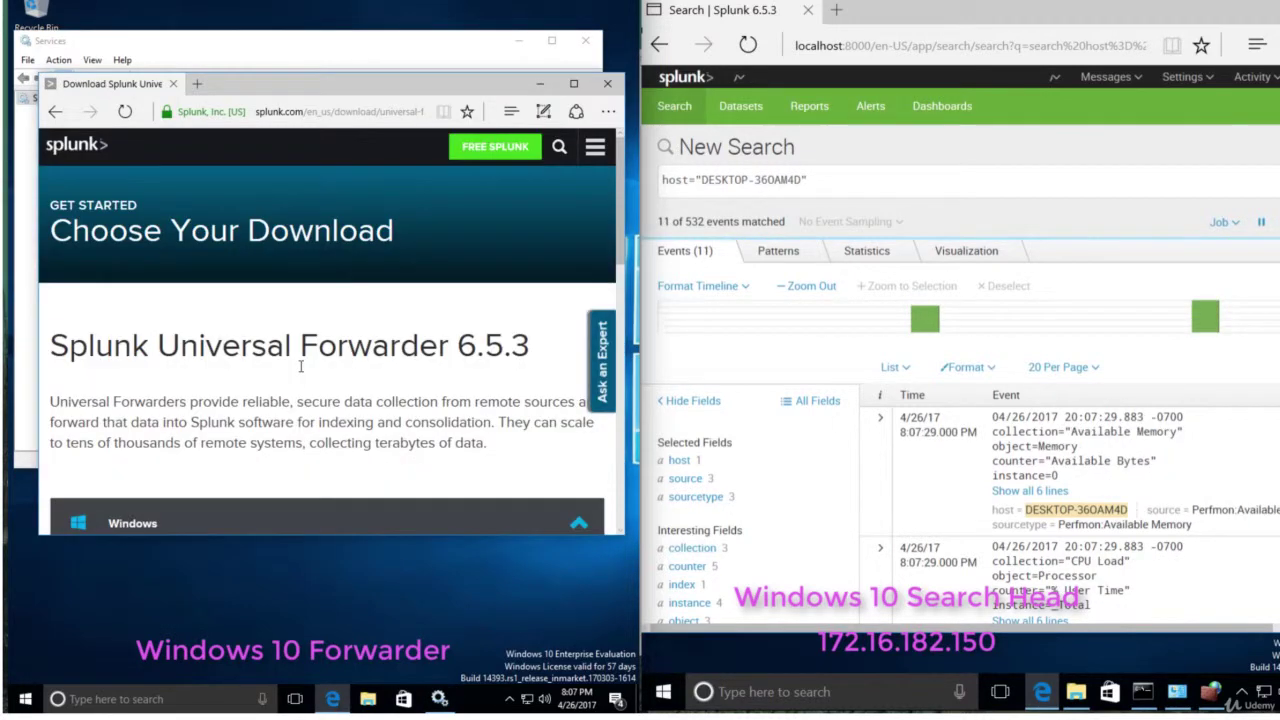
scroll(298, 372, down, 4)
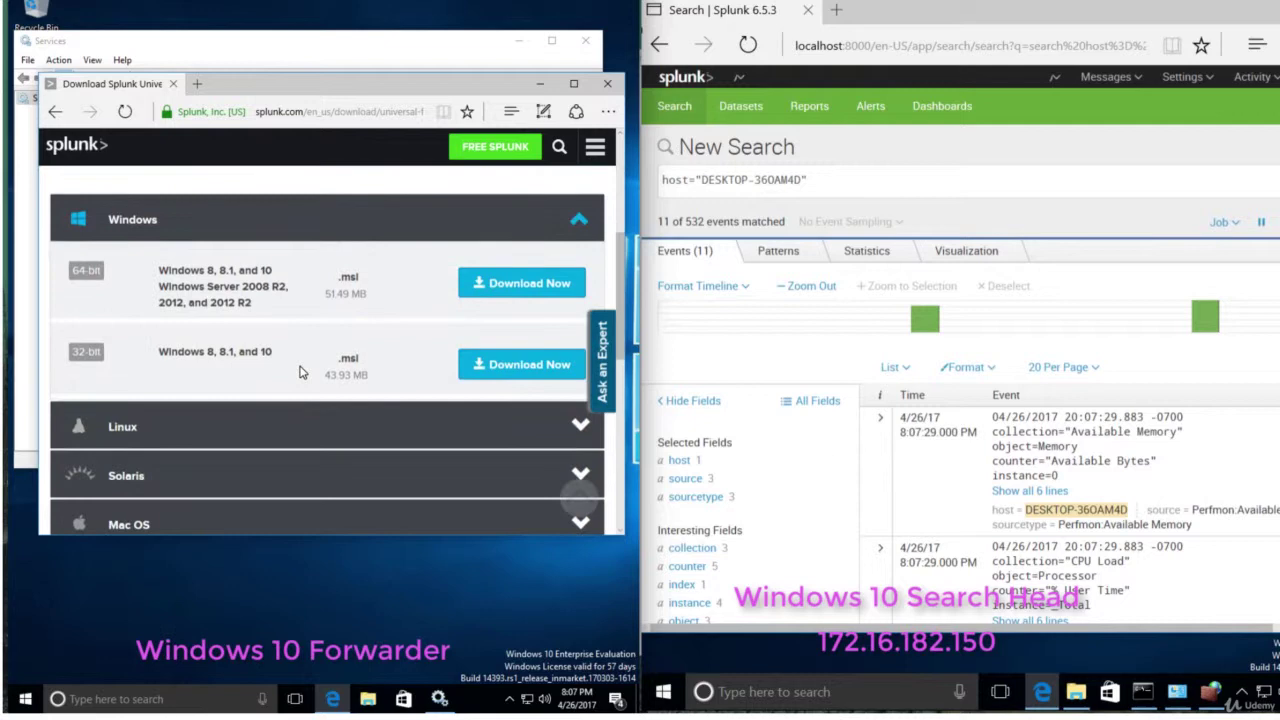
scroll(298, 372, down, 1)
click(208, 343)
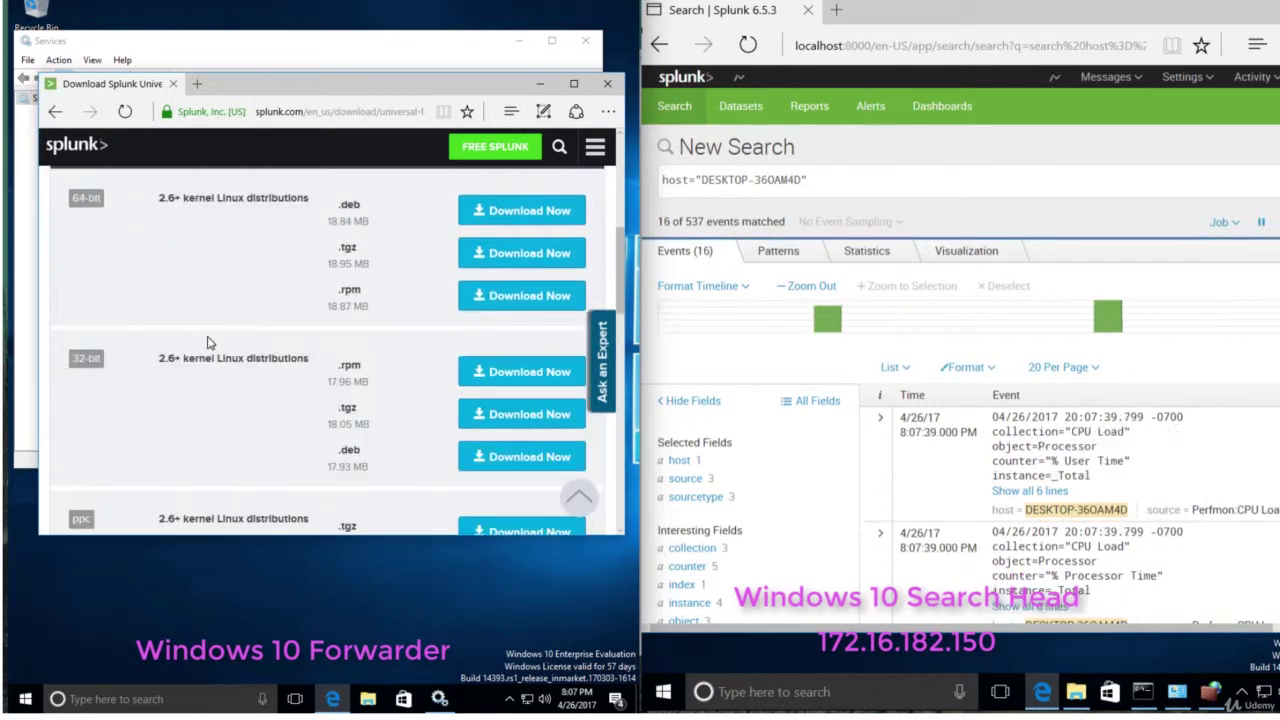
scroll(208, 343, up, 1)
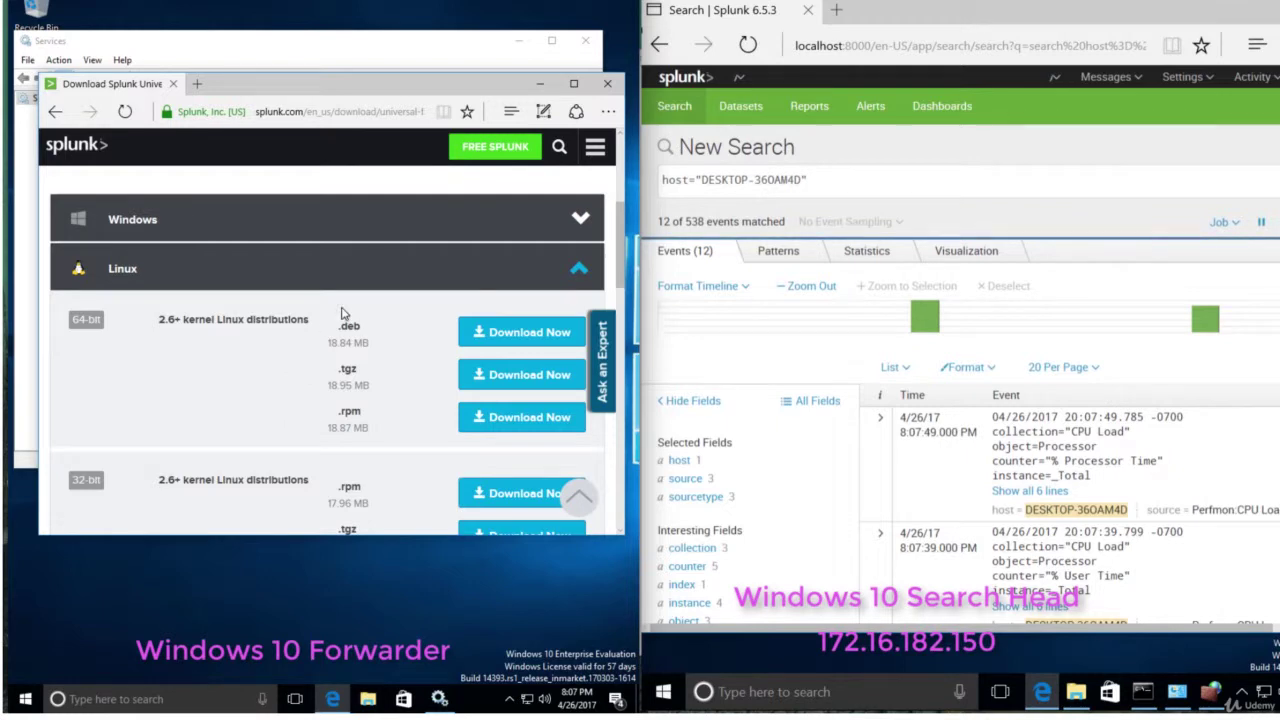
click(538, 378)
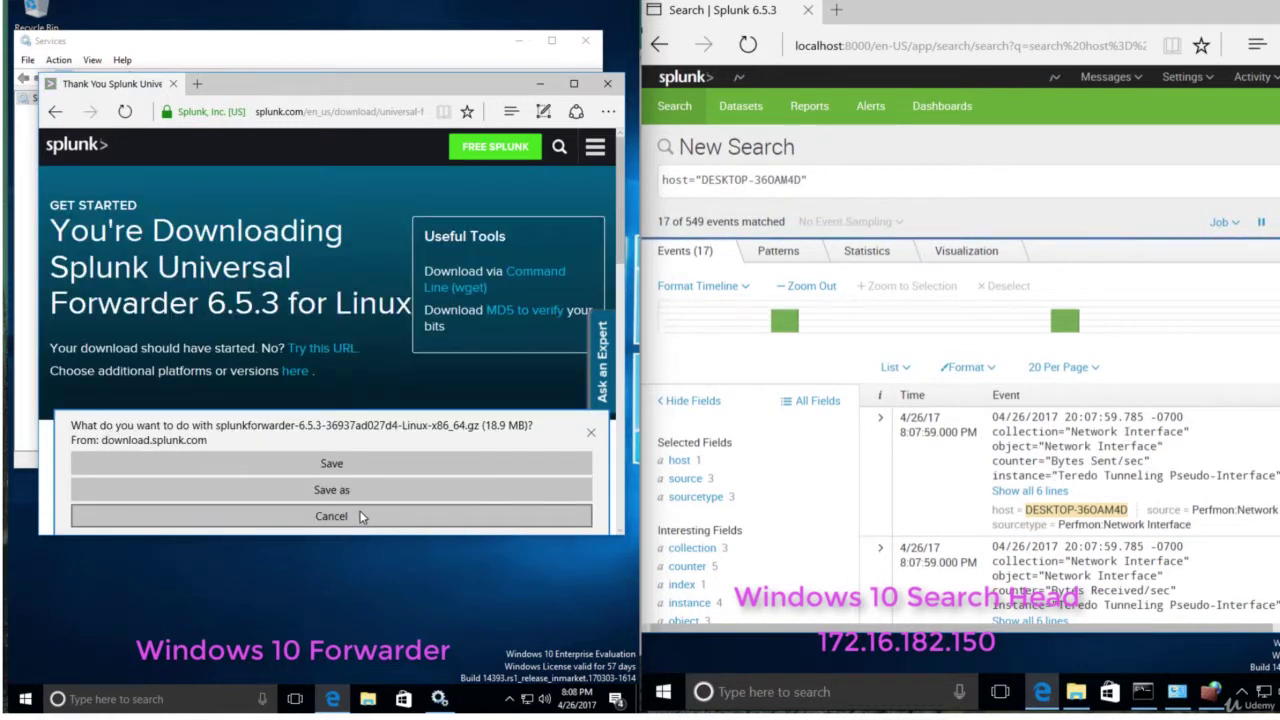
click(359, 517)
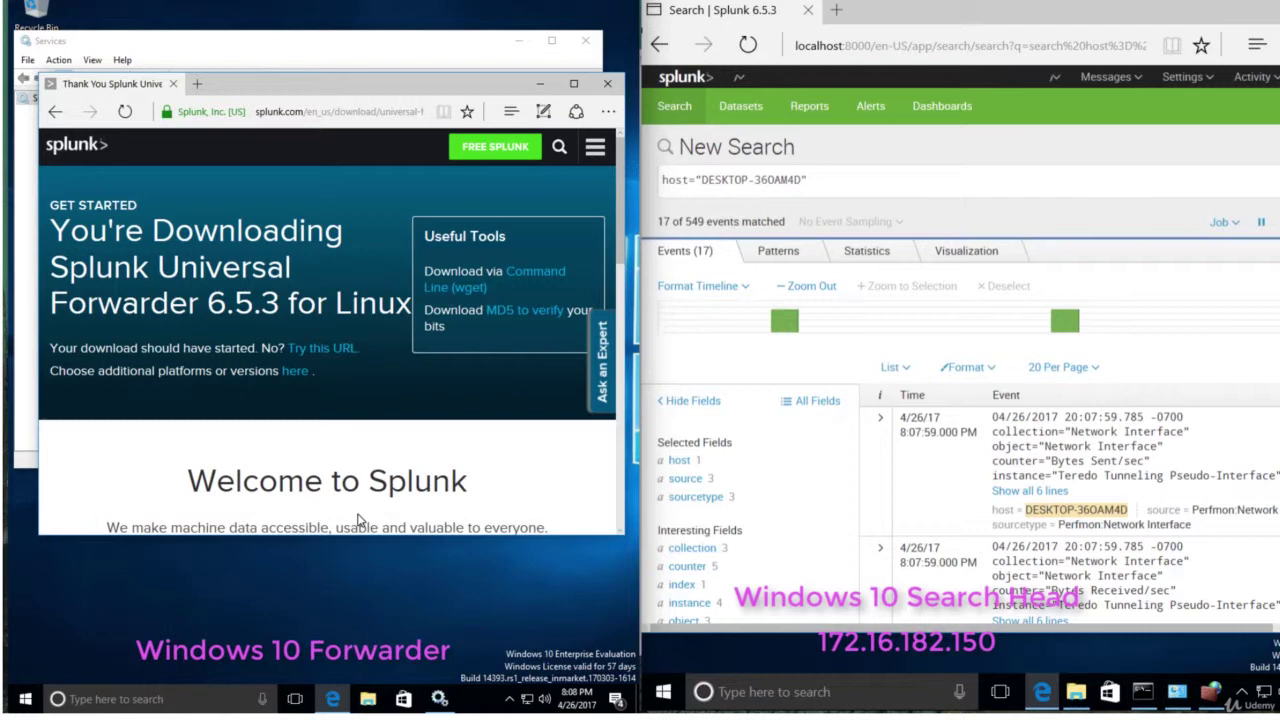
- Select and copy the wget command line for the Linux .tgz download
click(531, 284)
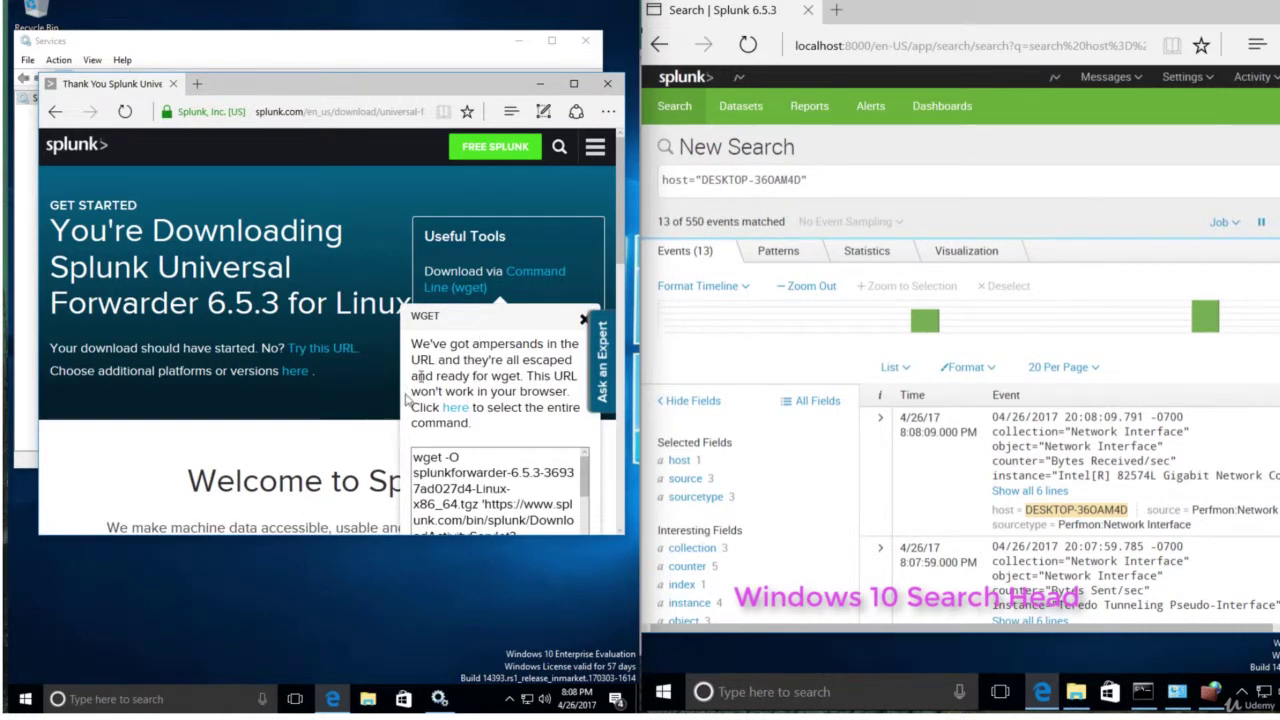
click(453, 410)
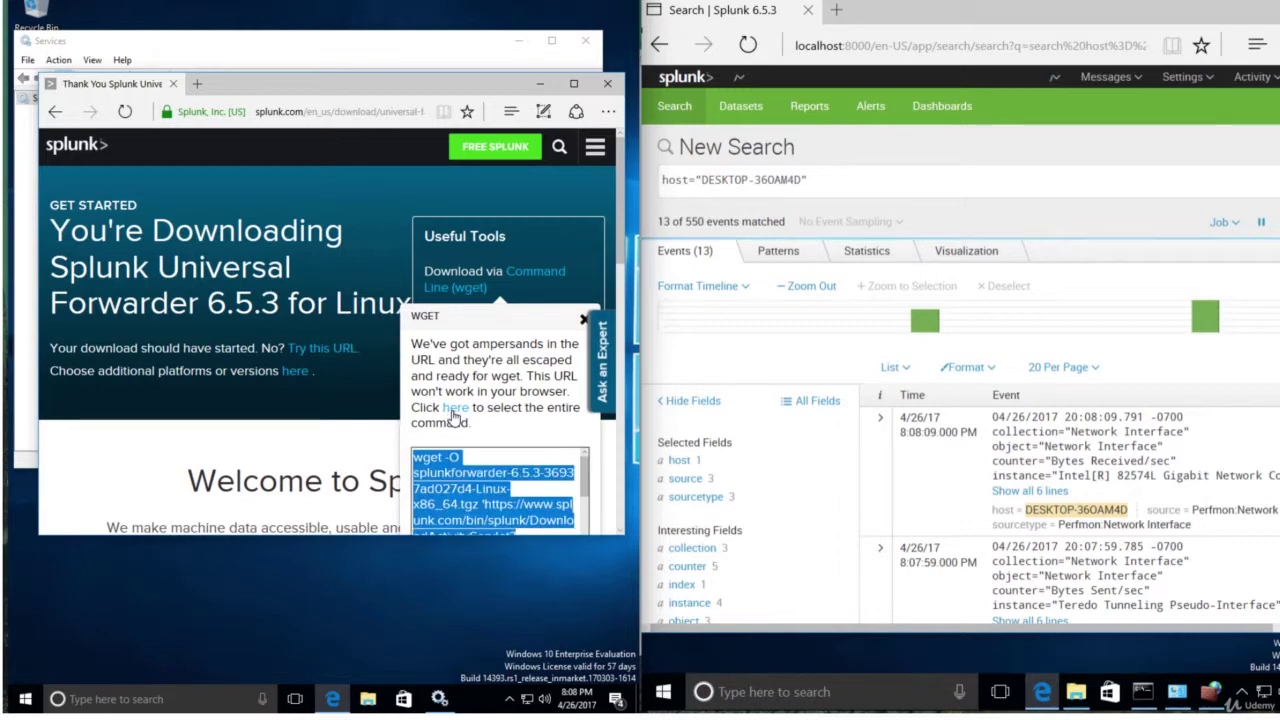
right_click(450, 496)
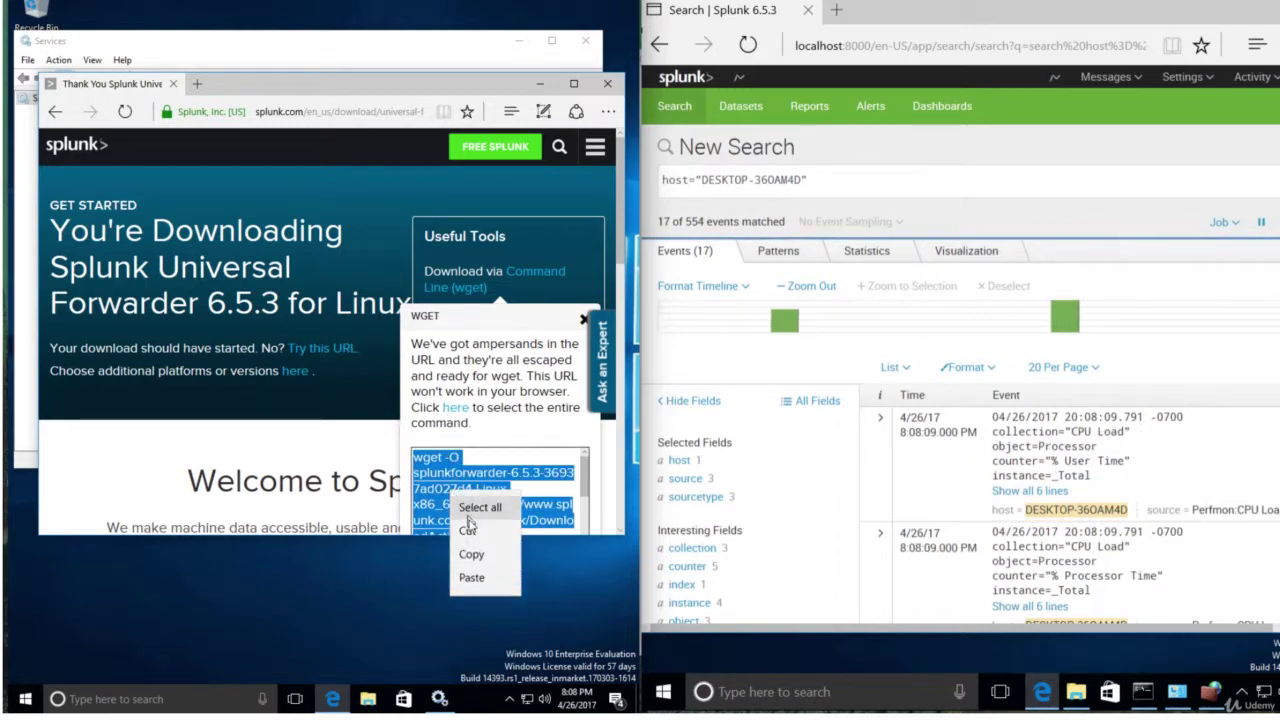
click(472, 556)
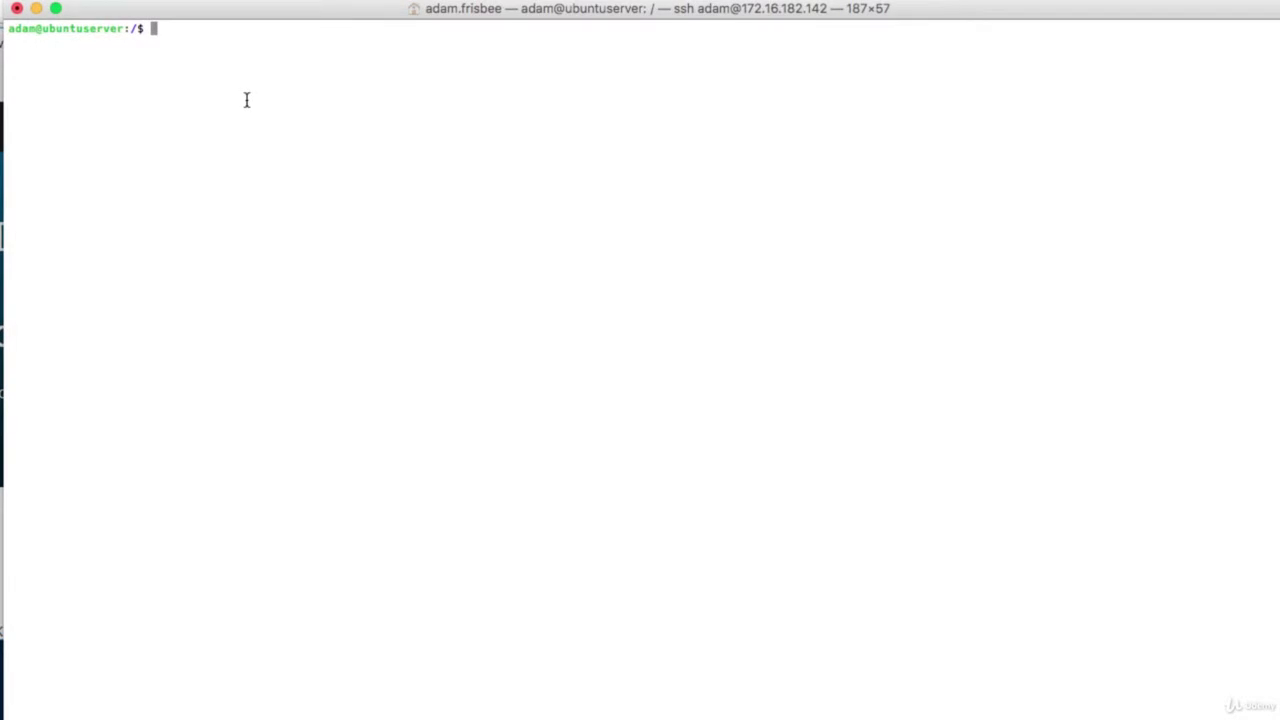
- Download the forwarder .tgz with the pasted sudo wget command and list the files
text(sudo)
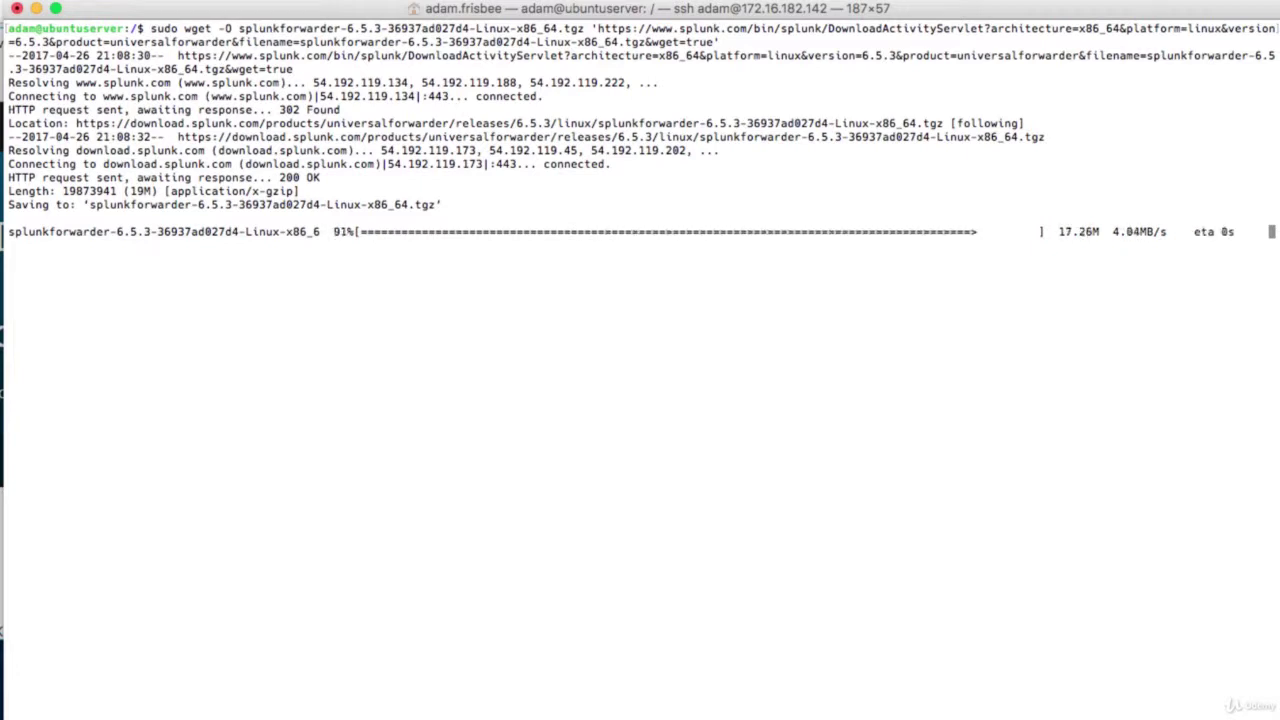
text(ls)
key(Return)
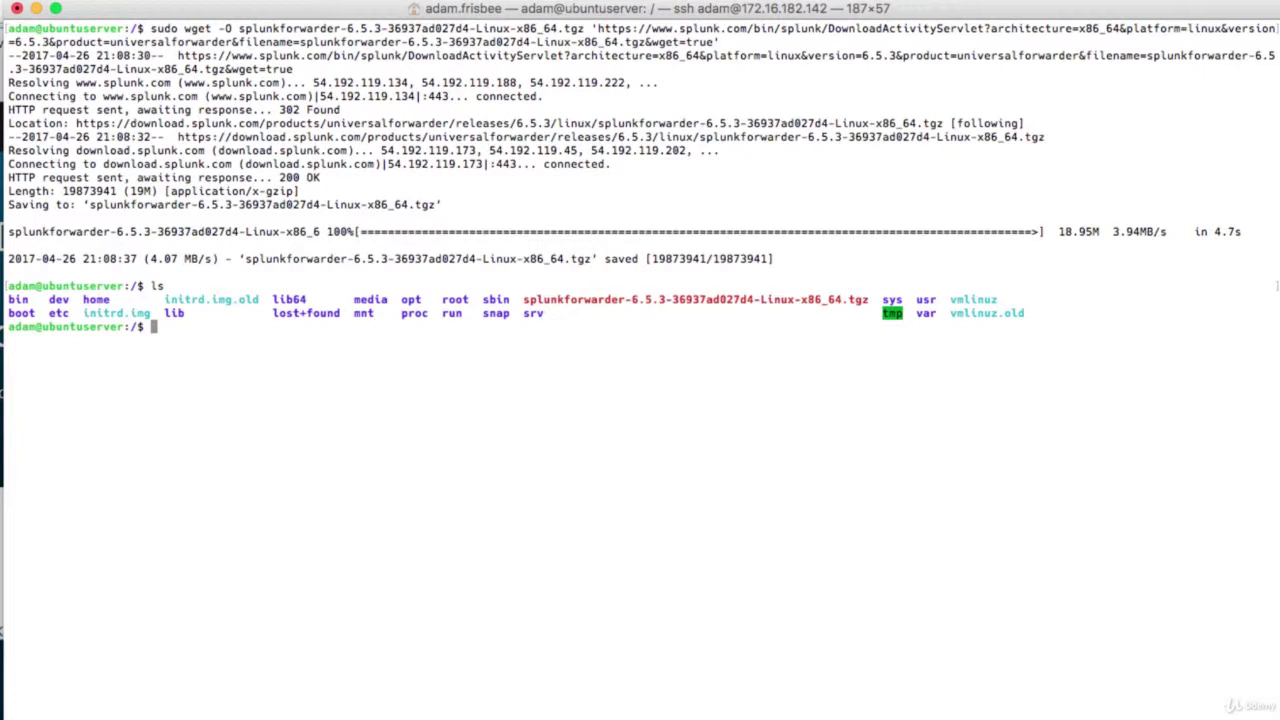
- Copy splunkforwarder-6.5.3-36937ad027d4-Linux-x86_64.tgz into /opt, then change to /opt and list it
text(cd)
text(do c)
text(p sp)
text(l)
key(Tab)
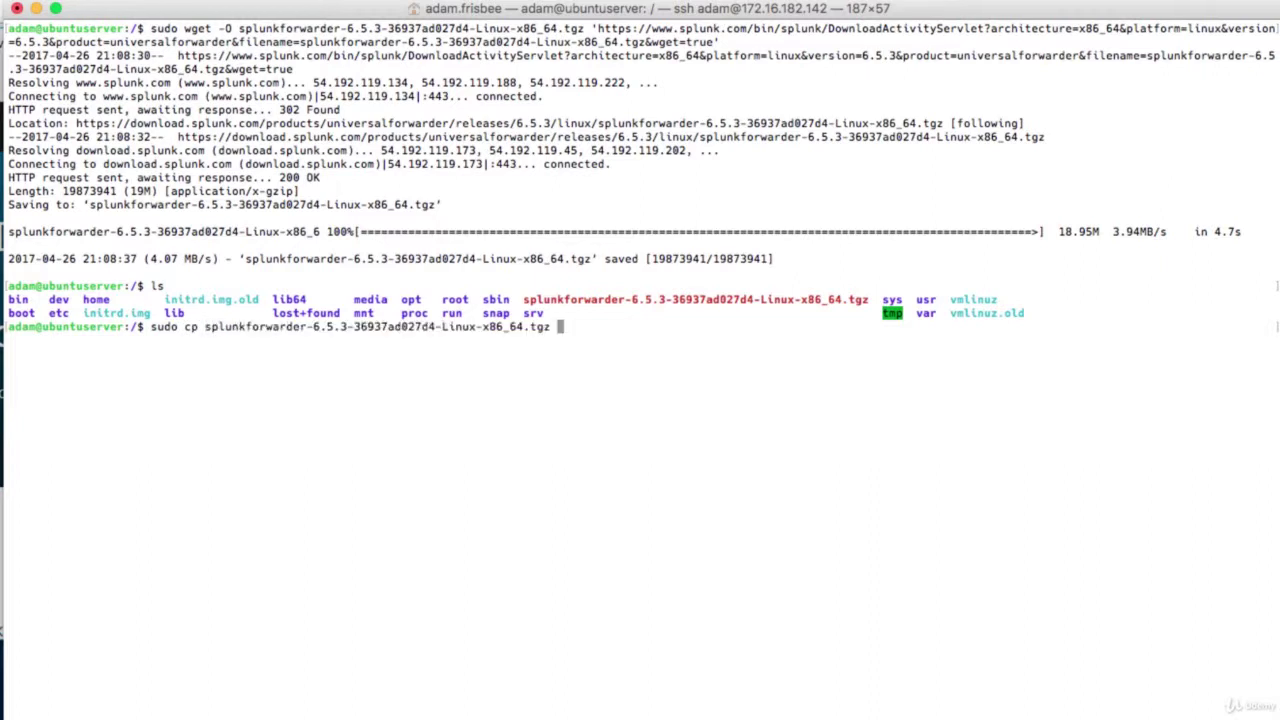
text(/opt)
key(Return)
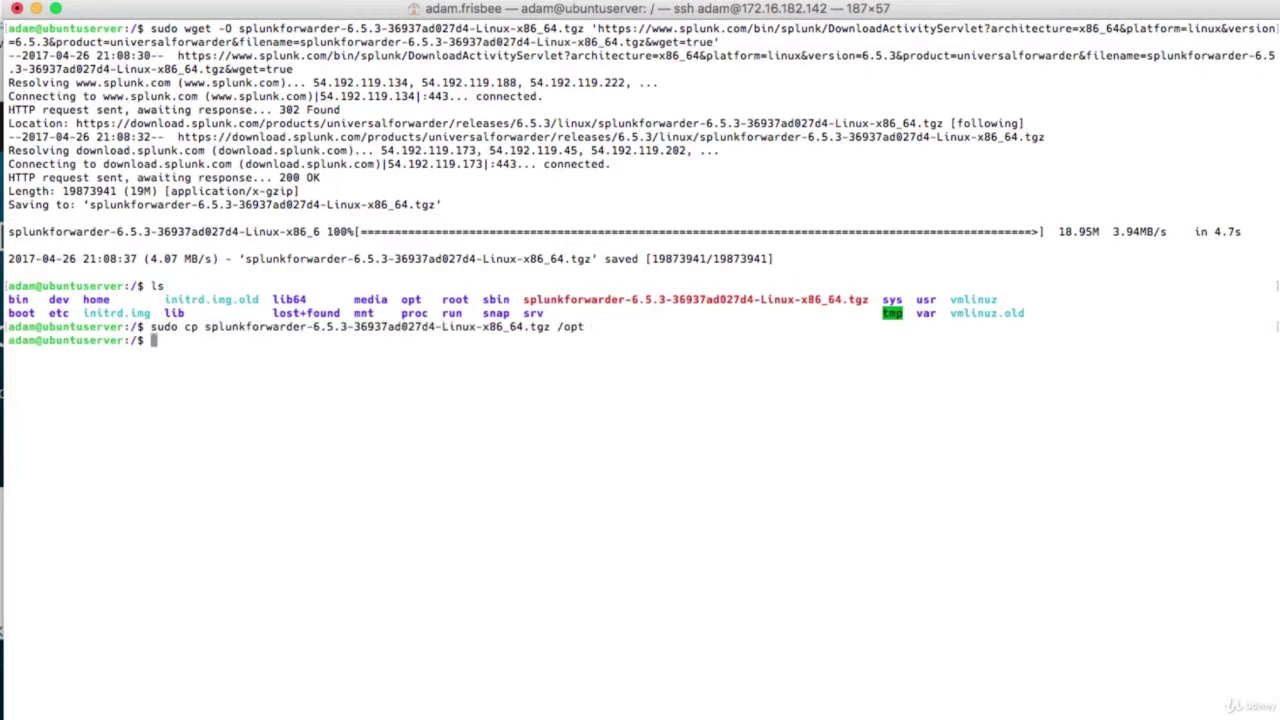
text(cd /opt)
key(Return)
text(ls)
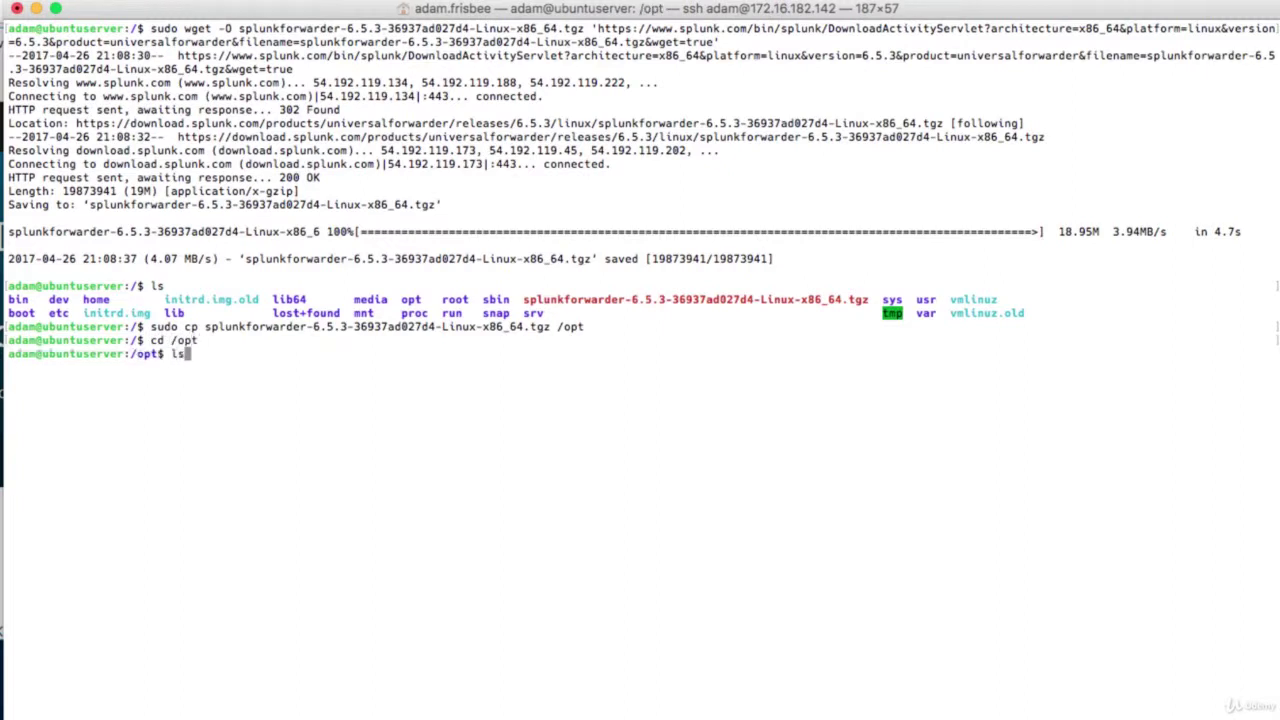
key(Return)
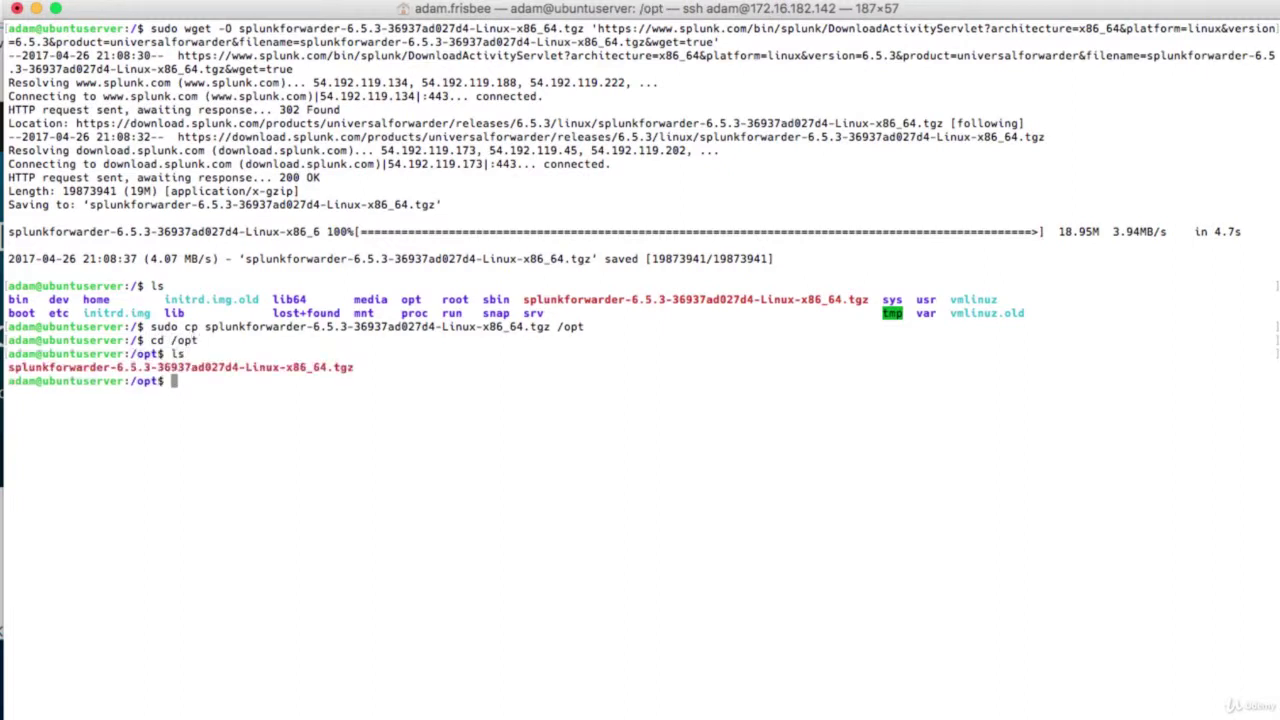
- Extract the forwarder archive in /opt with sudo tar xvzf and list the result
text(t)
key(BackSpace)
text(sudo tar xvzf )
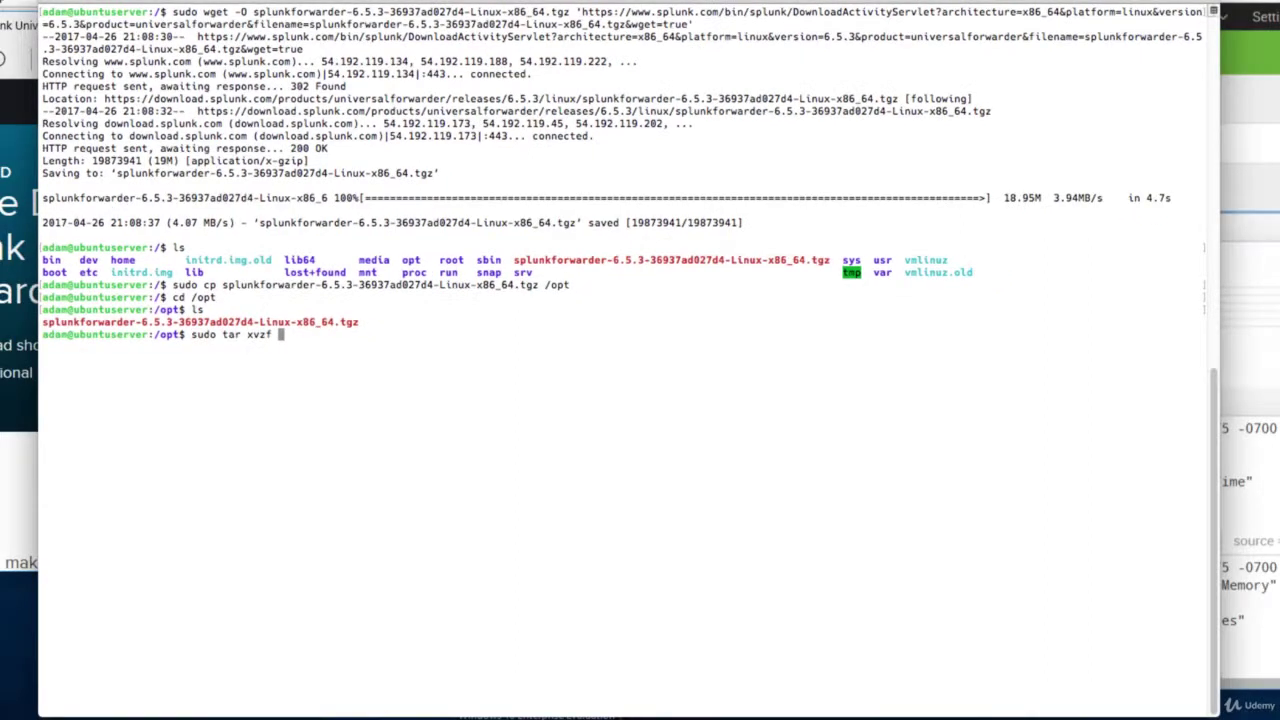
text(s)
key(Tab)
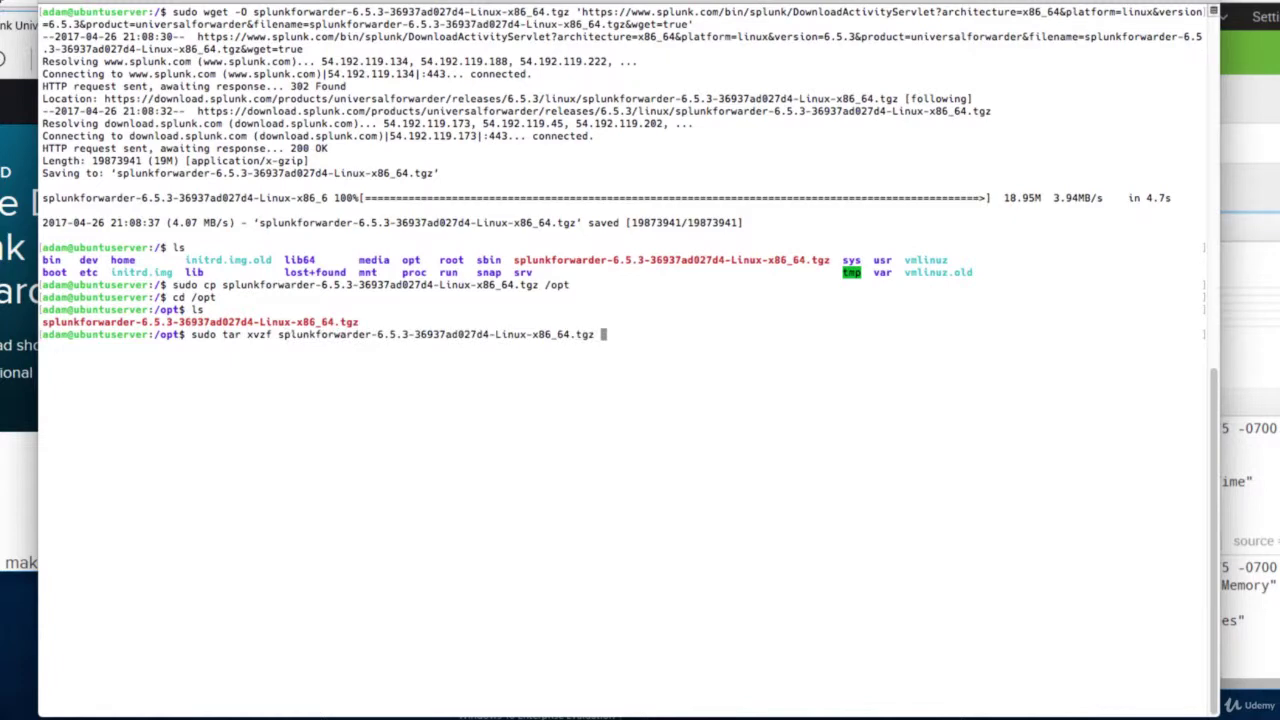
key(Return)
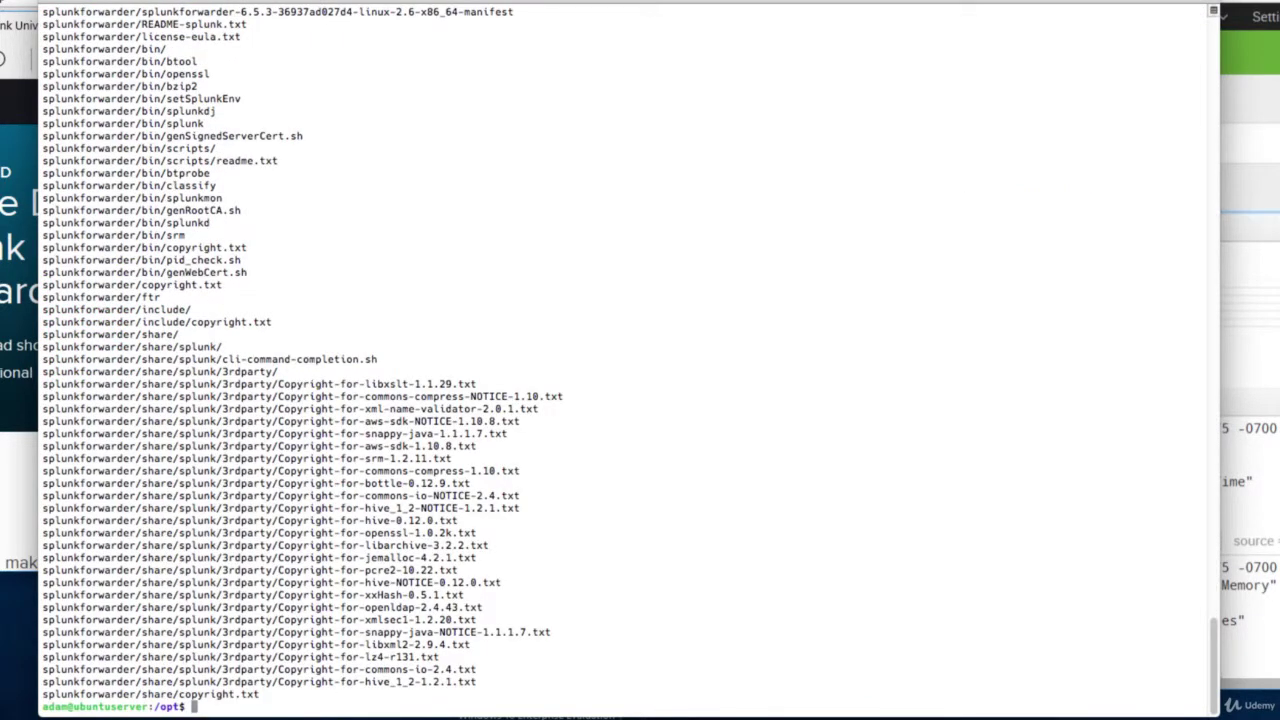
text(ls)
key(Return)
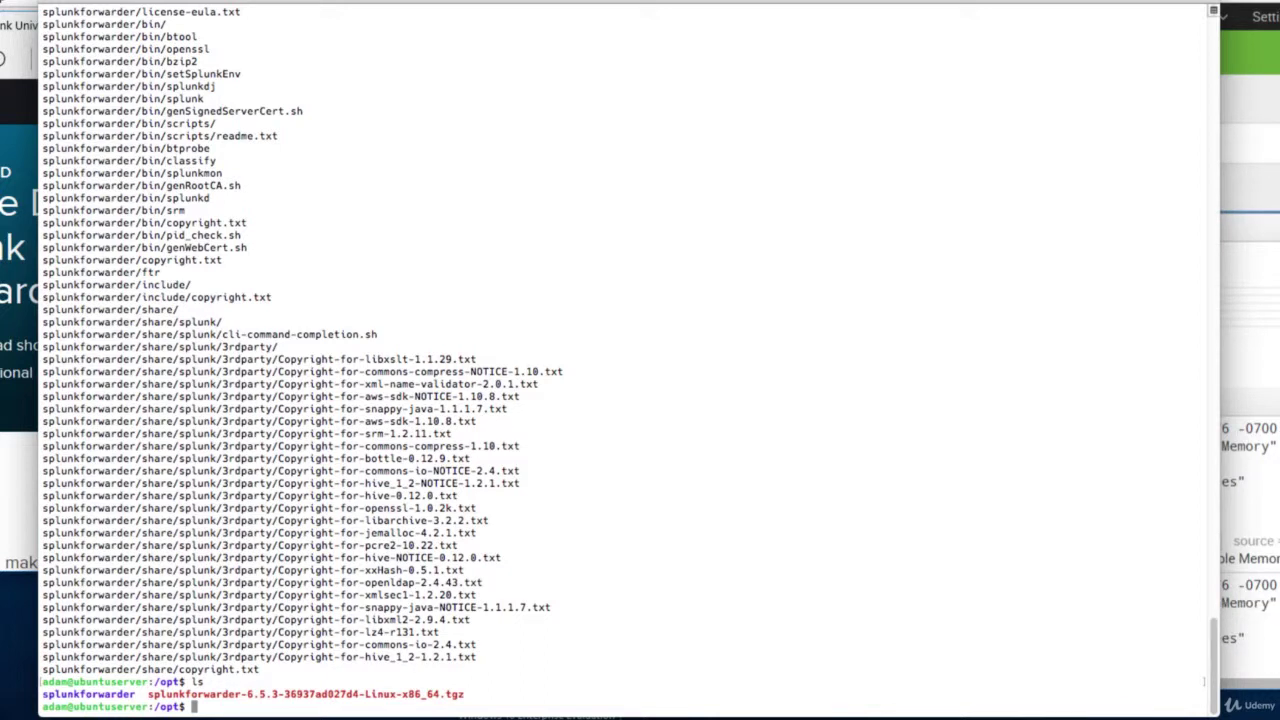
- Move into splunkforwarder, list it, go into bin/ and clear the screen
text(cd spl)
key(Tab)
key(Return)
text(l)
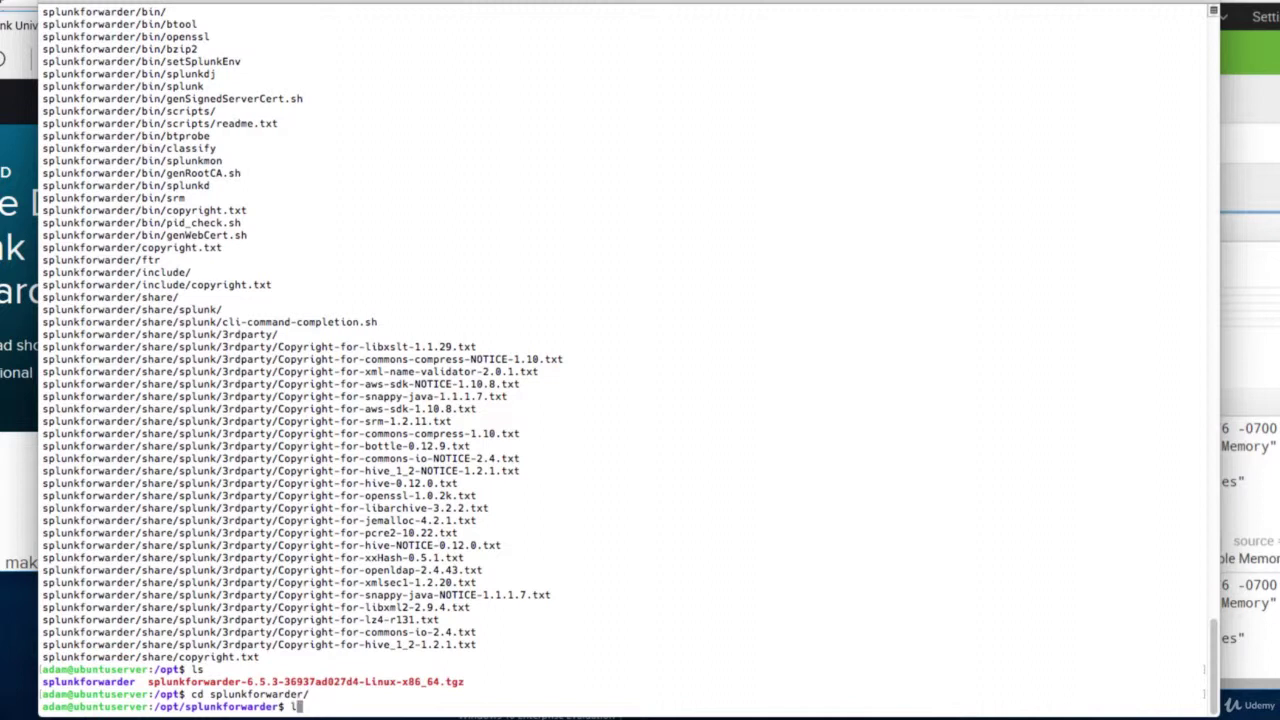
text(s)
key(Return)
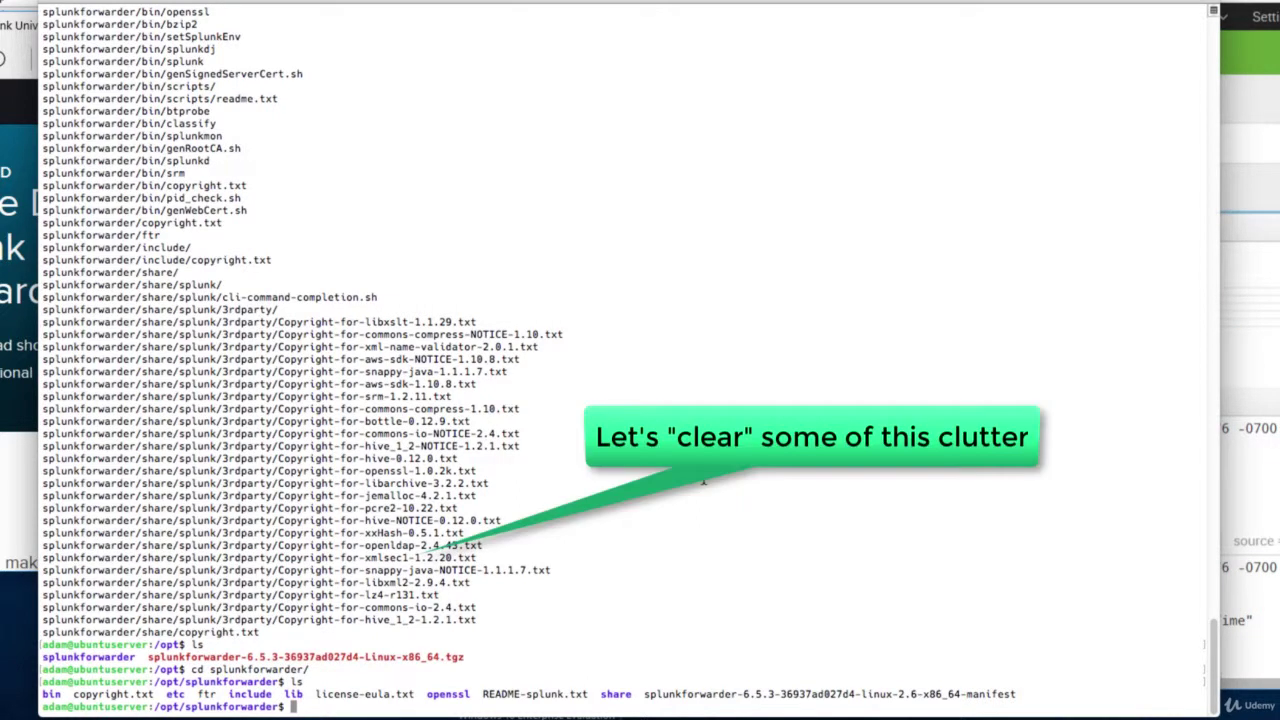
text(cd bin/)
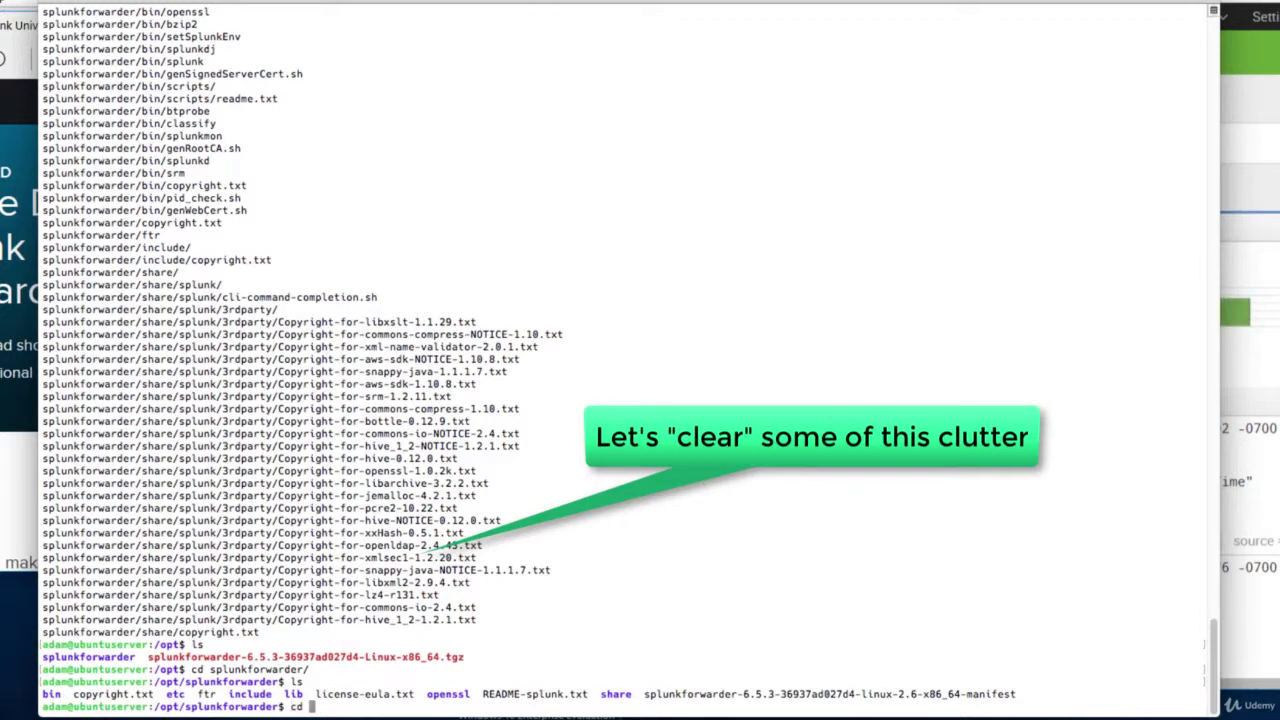
key(Return)
text(ls)
key(Return)
text(clear)
key(Return)
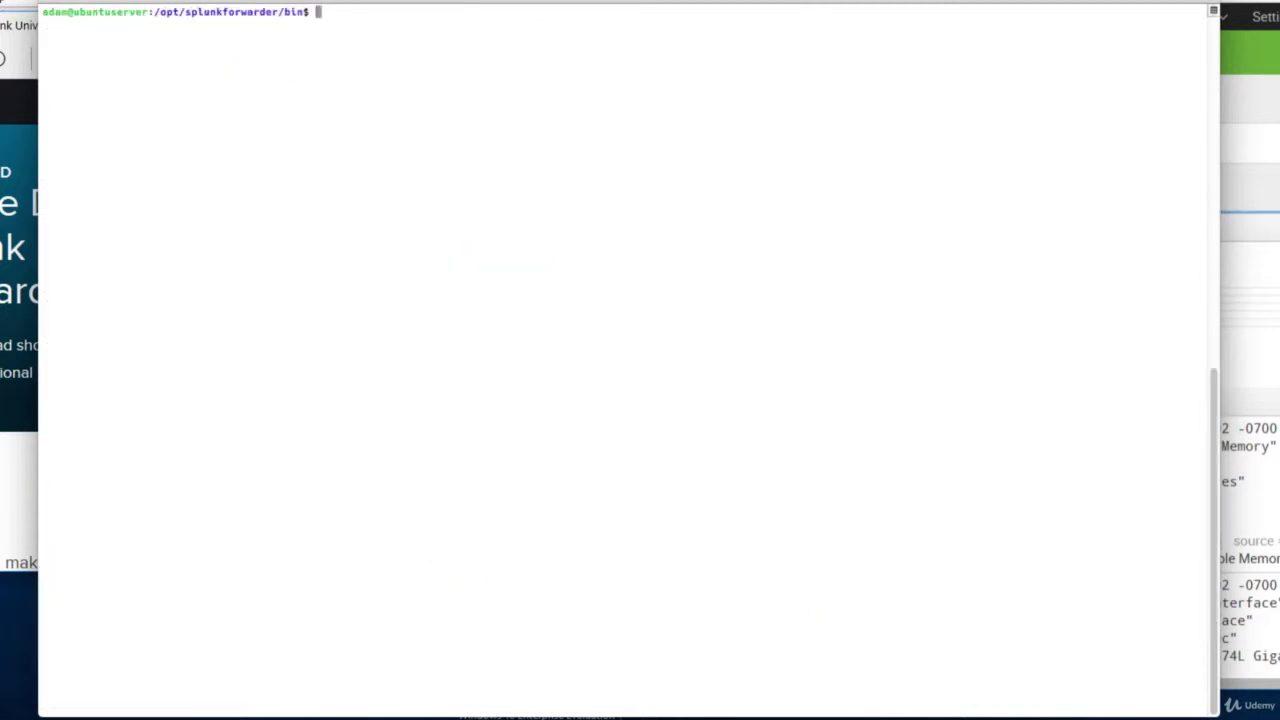
- Run sudo ./splunk enable boot-start, correcting the missing ./ before splunk
text(sudo splunk enab)
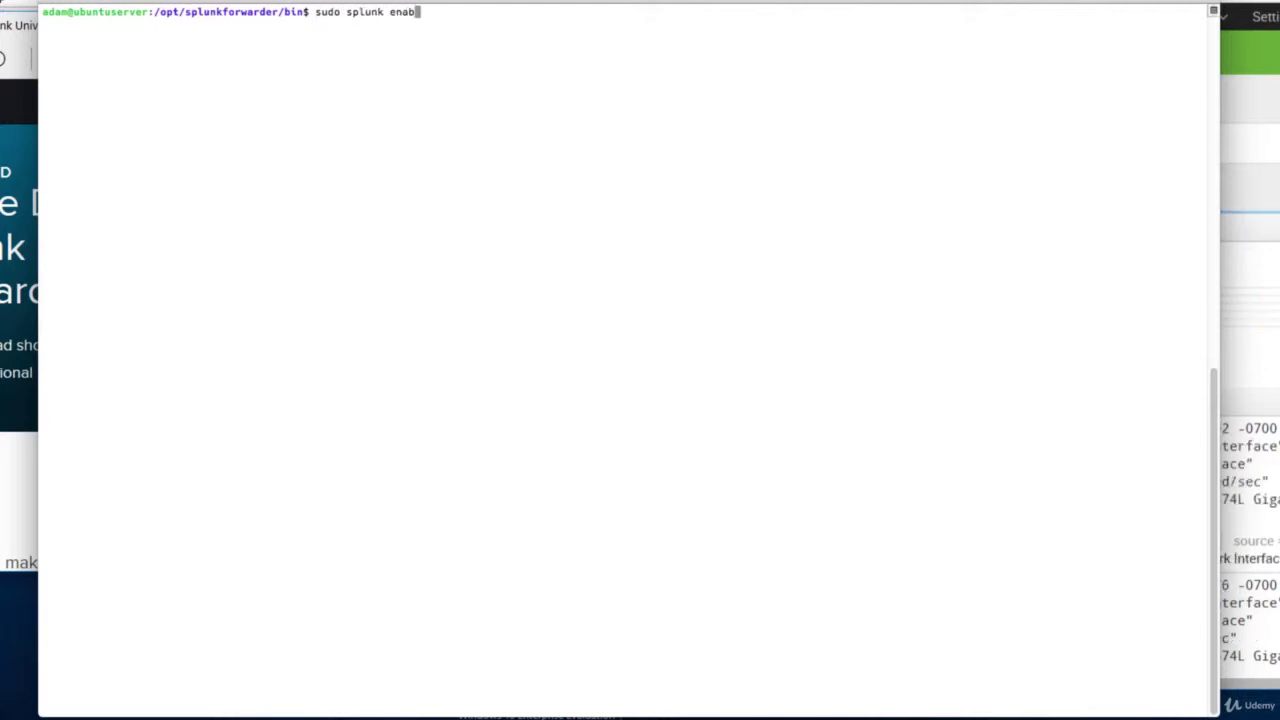
text(le boot-start)
key(Return)
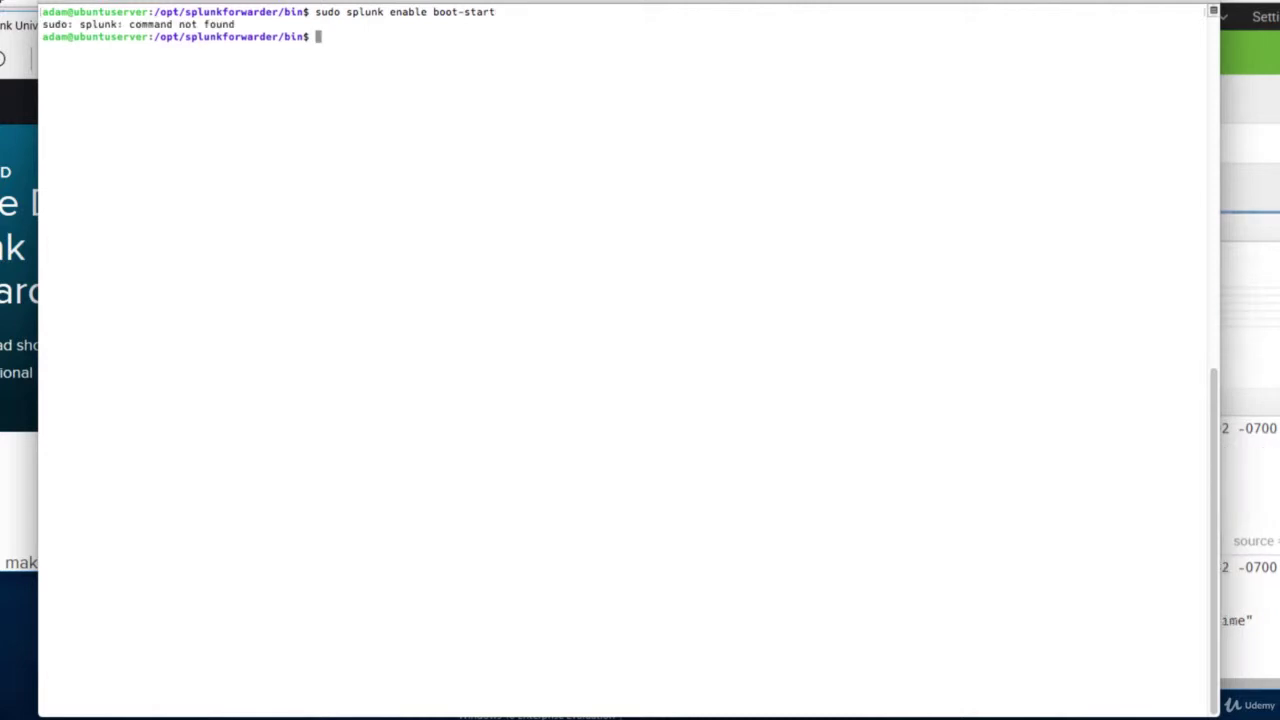
key(Up)
key(Left)
key(Left)
key(Left)
key(Left)
key(Left)
key(Left)
key(Left)
key(Left)
key(Left)
key(Left)
key(Left)
key(Left)
key(Left)
key(Left)
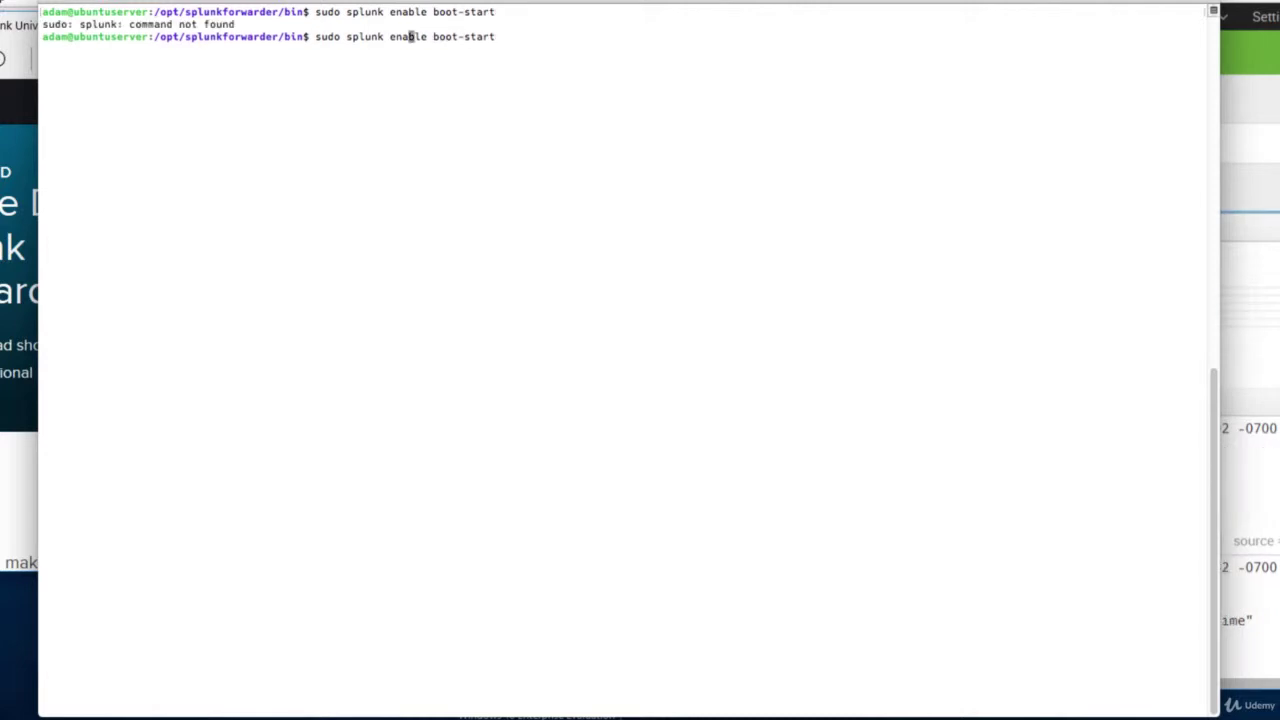
key(Left)
key(Left)
key(Left)
key(Left)
key(Left)
key(Left)
key(Left)
key(Left)
key(Left)
key(Left)
text(.)
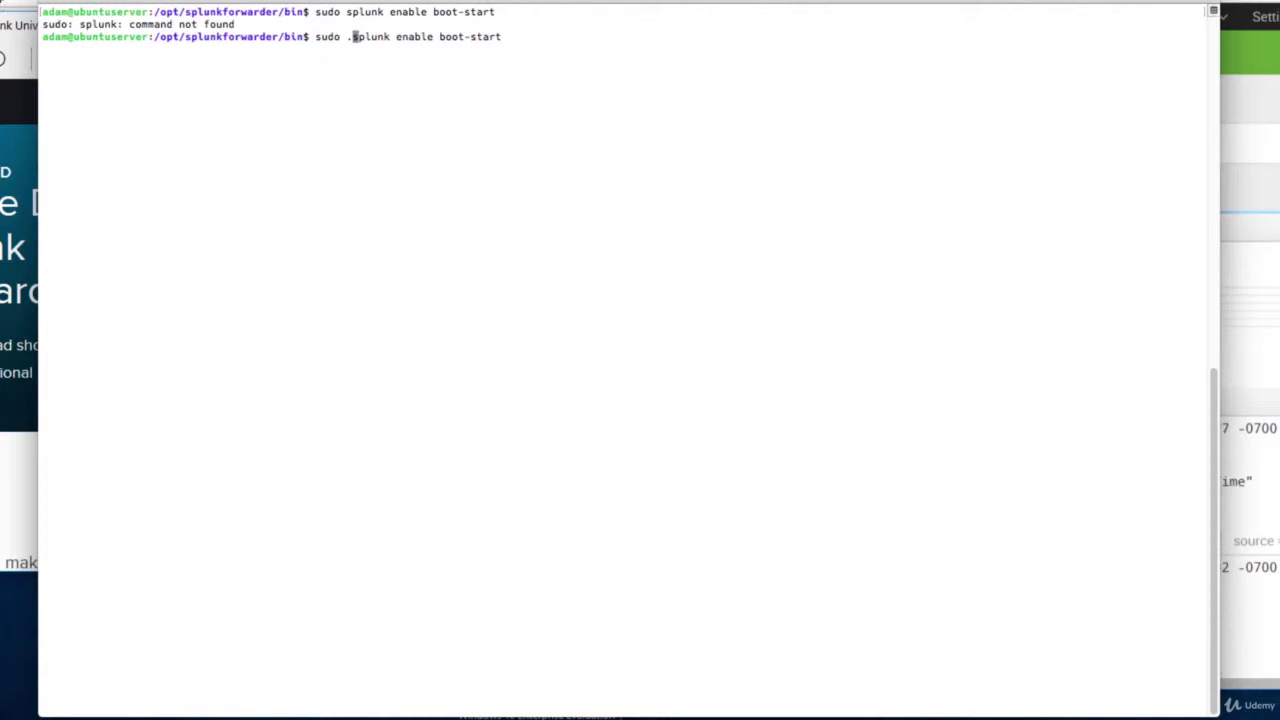
text(/)
key(Return)
- Page through the license agreement and accept it with y to install the boot-start init script
key(Return)
key(Return)
key(Return)
key(Return)
key(Return)
key(Return)
key(Return)
key(Return)
key(Return)
key(Return)
key(Return)
key(Return)
key(Return)
key(Return)
key(Return)
key(Return)
key(Return)
key(Return)
key(Return)
key(Return)
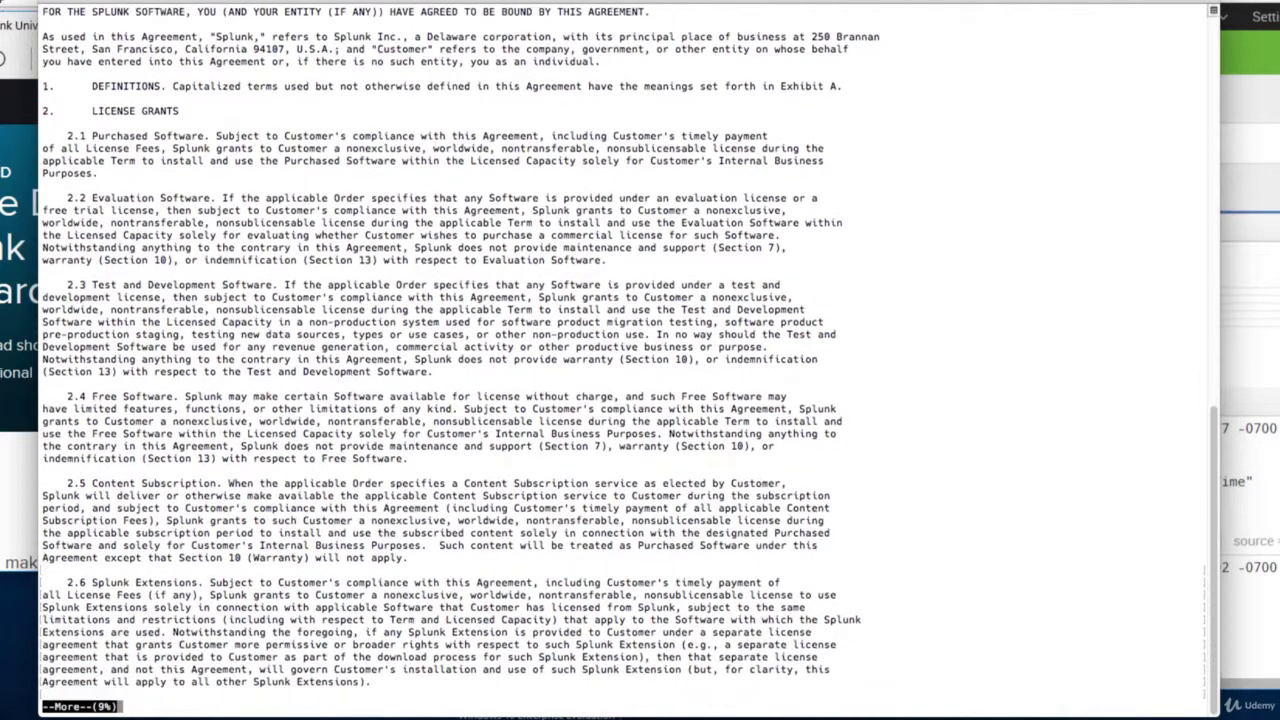
key(Return)
key(Return)
key(Return)
key(Return)
key(Return)
key(Return)
key(Return)
key(Return)
key(Return)
key(Return)
key(Return)
key(Return)
key(Return)
key(Return)
key(Return)
key(Return)
key(Return)
key(Return)
key(Return)
key(Return)
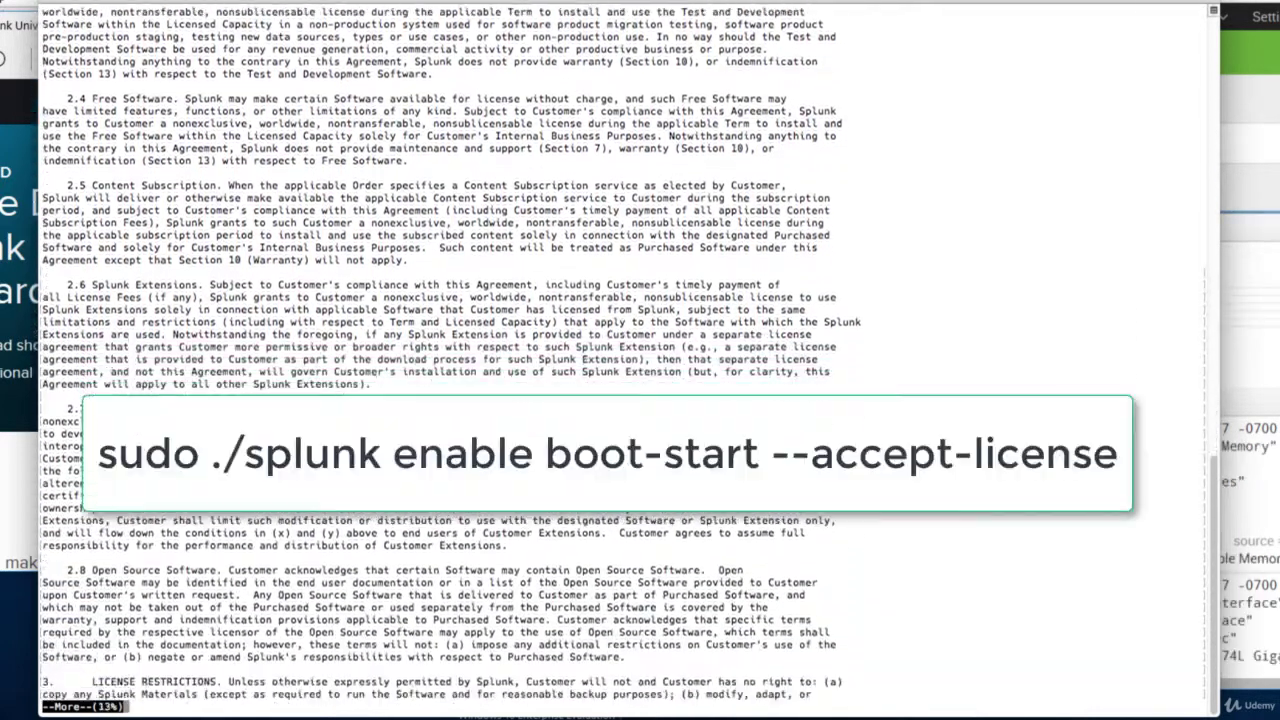
key(Return)
key(Return)
key(Return)
key(Return)
key(Return)
key(Return)
key(Return)
key(Return)
key(Return)
key(Return)
key(Return)
key(Return)
key(Return)
key(Return)
key(Return)
key(Return)
key(Return)
key(Return)
key(Return)
key(Return)
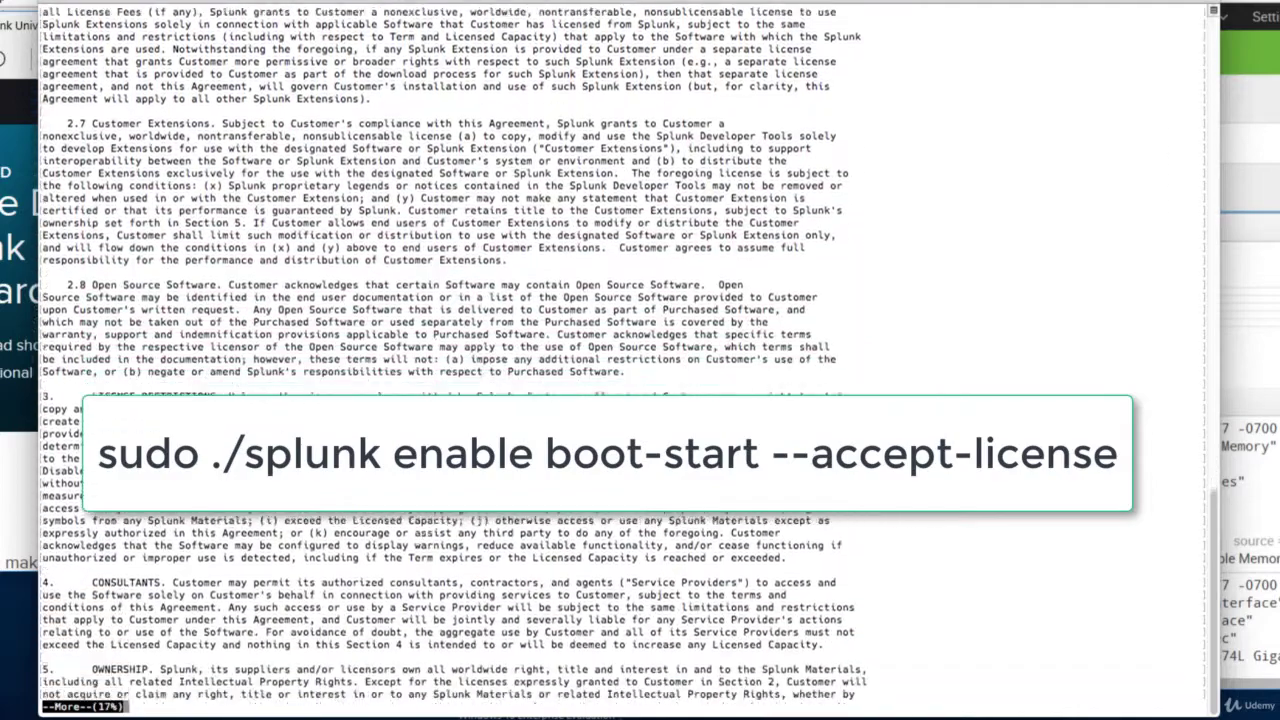
key(Return)
key(Return)
key(Return)
key(Return)
key(Return)
key(Return)
key(Return)
key(Return)
key(Return)
key(Return)
key(Return)
key(Return)
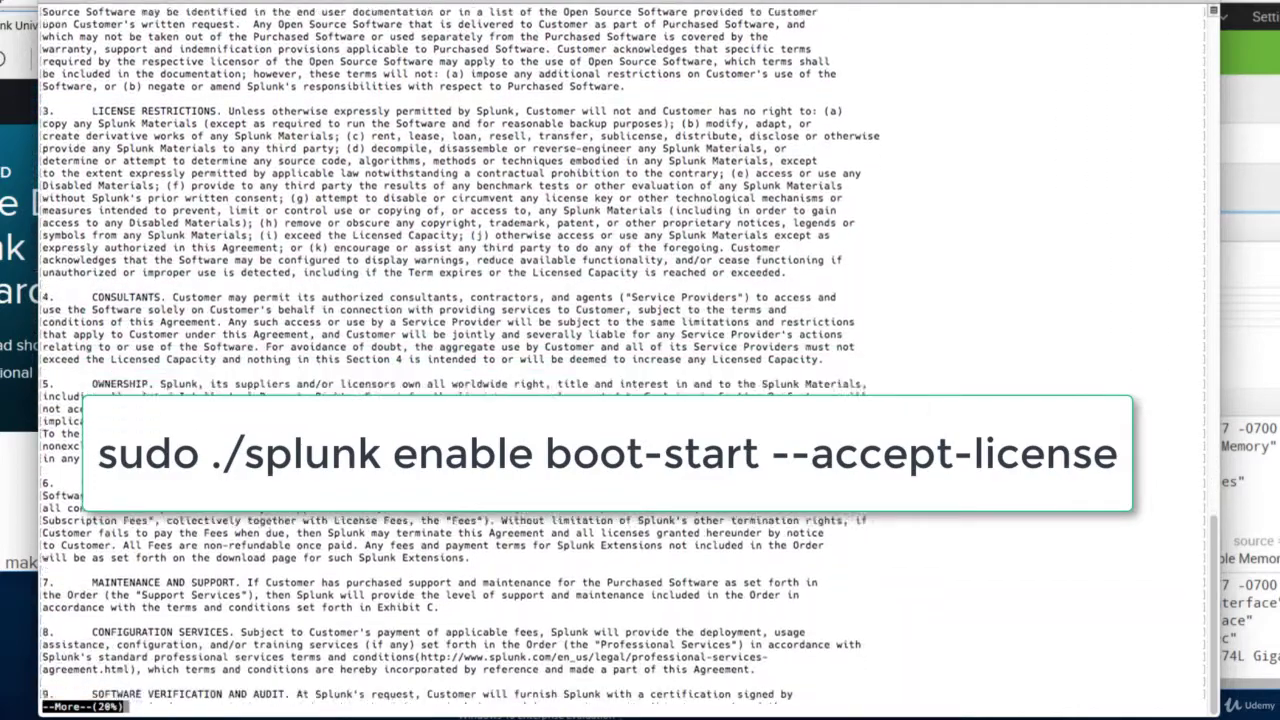
key(space)
key(Return)
key(Return)
key(Return)
key(Return)
key(Return)
key(Return)
key(Return)
key(Return)
key(Return)
key(Return)
key(Return)
key(Return)
key(Return)
key(Return)
key(Return)
key(Return)
key(Return)
key(Return)
key(Return)
key(Return)
key(Return)
key(Return)
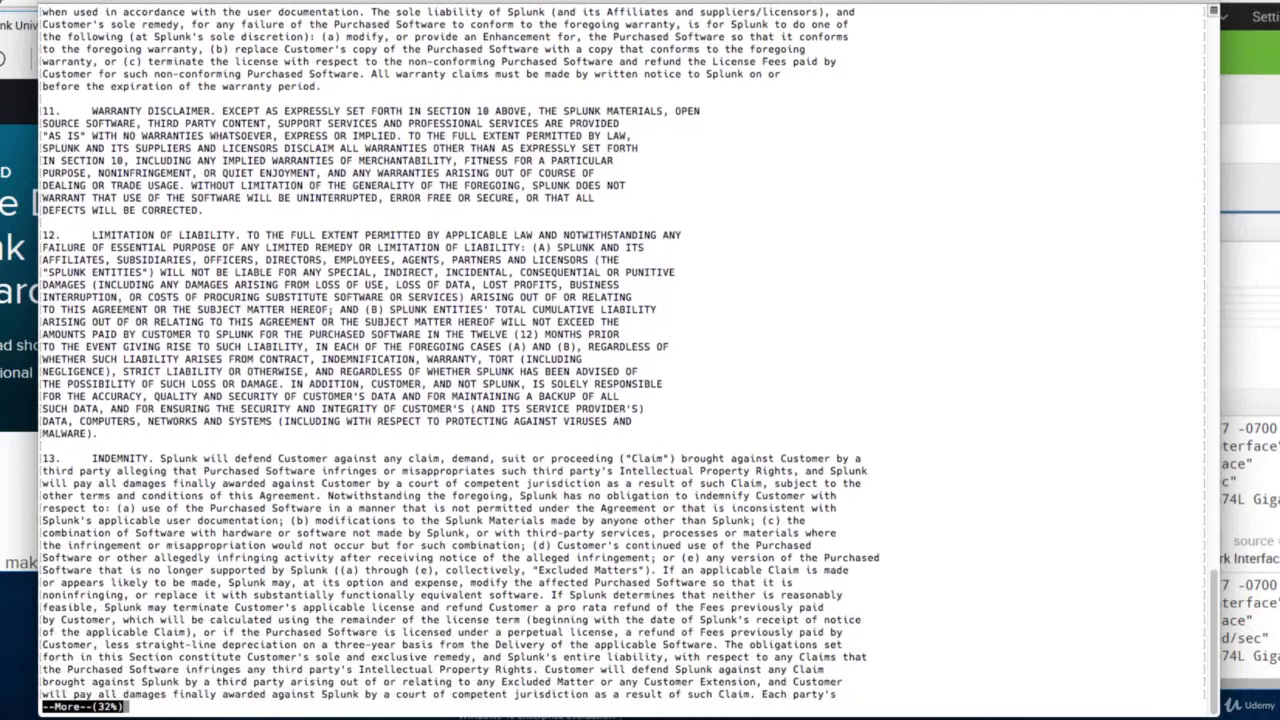
key(space)
key(Return)
key(Return)
key(Return)
key(Return)
key(Return)
key(Return)
key(Return)
key(Return)
key(Return)
key(Return)
key(Return)
key(Return)
key(Return)
key(Return)
key(Return)
key(Return)
key(Return)
key(Return)
key(Return)
key(Return)
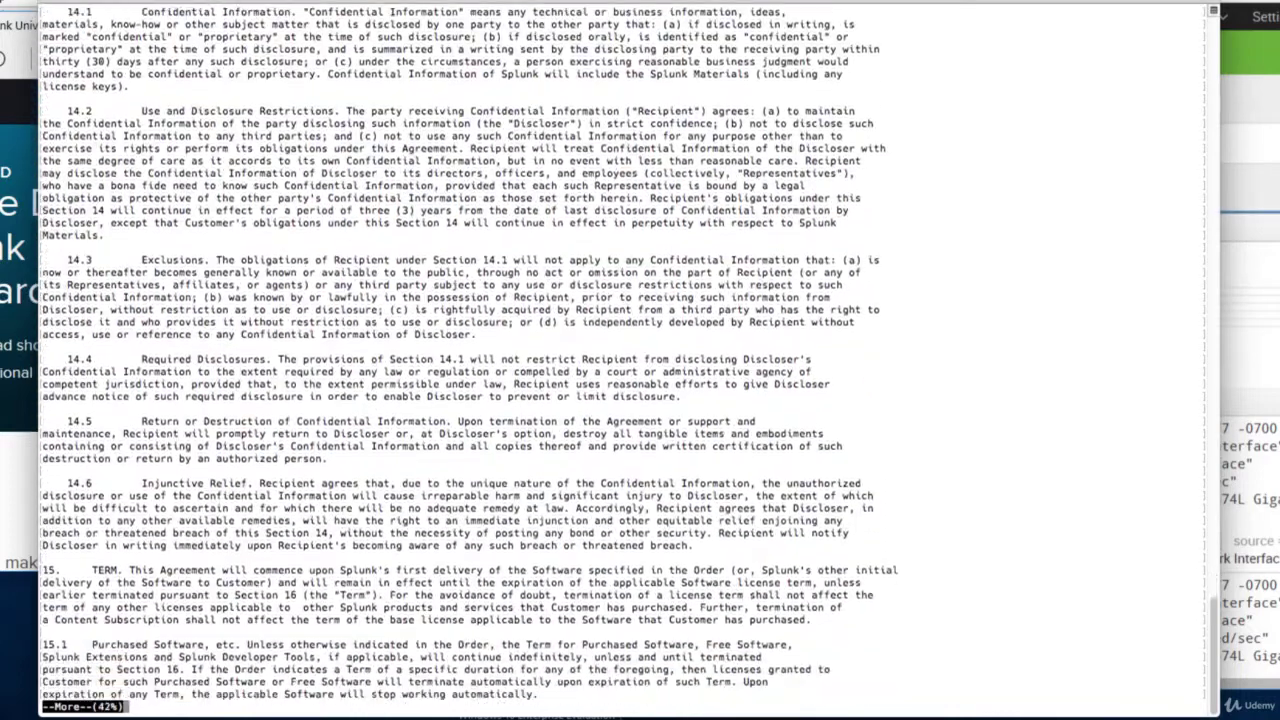
key(Return)
key(Return)
key(Return)
key(Return)
key(Return)
key(Return)
key(Return)
key(Return)
key(Return)
key(Return)
key(Return)
key(Return)
key(Return)
key(Return)
key(Return)
key(Return)
key(Return)
key(Return)
key(Return)
key(Return)
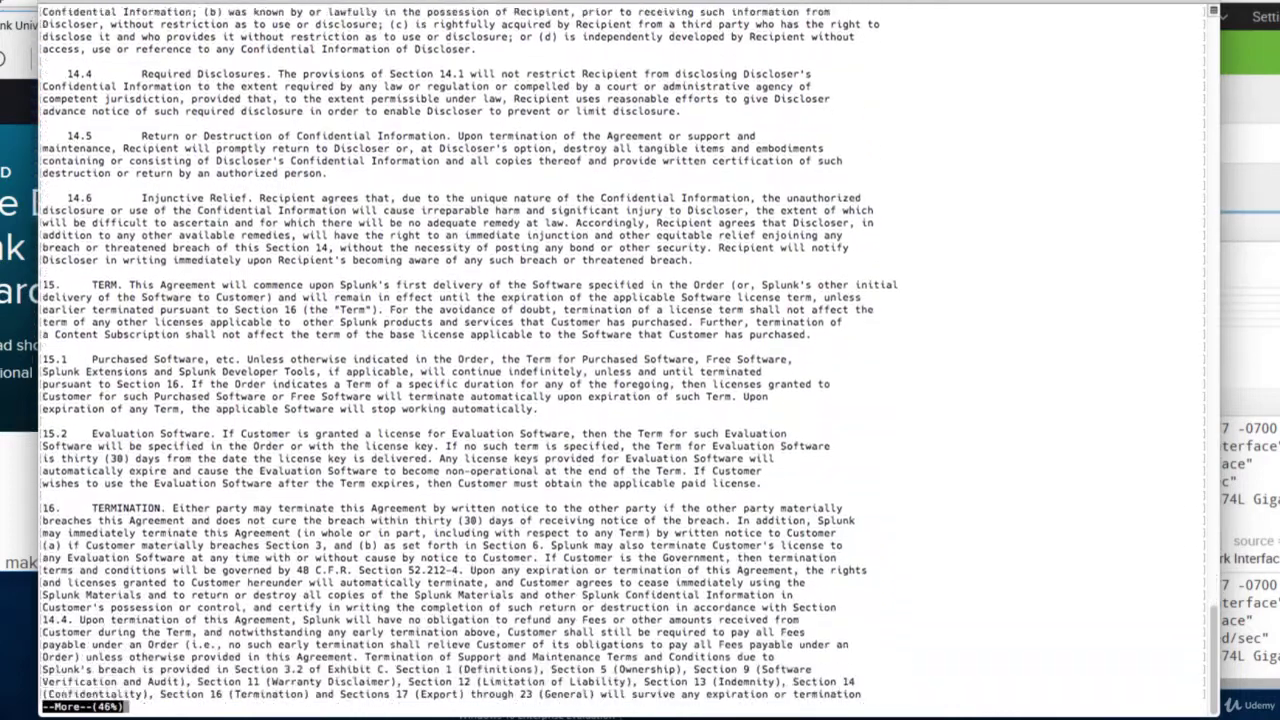
key(space)
key(space)
key(space)
key(space)
key(space)
key(space)
key(space)
key(space)
key(space)
key(space)
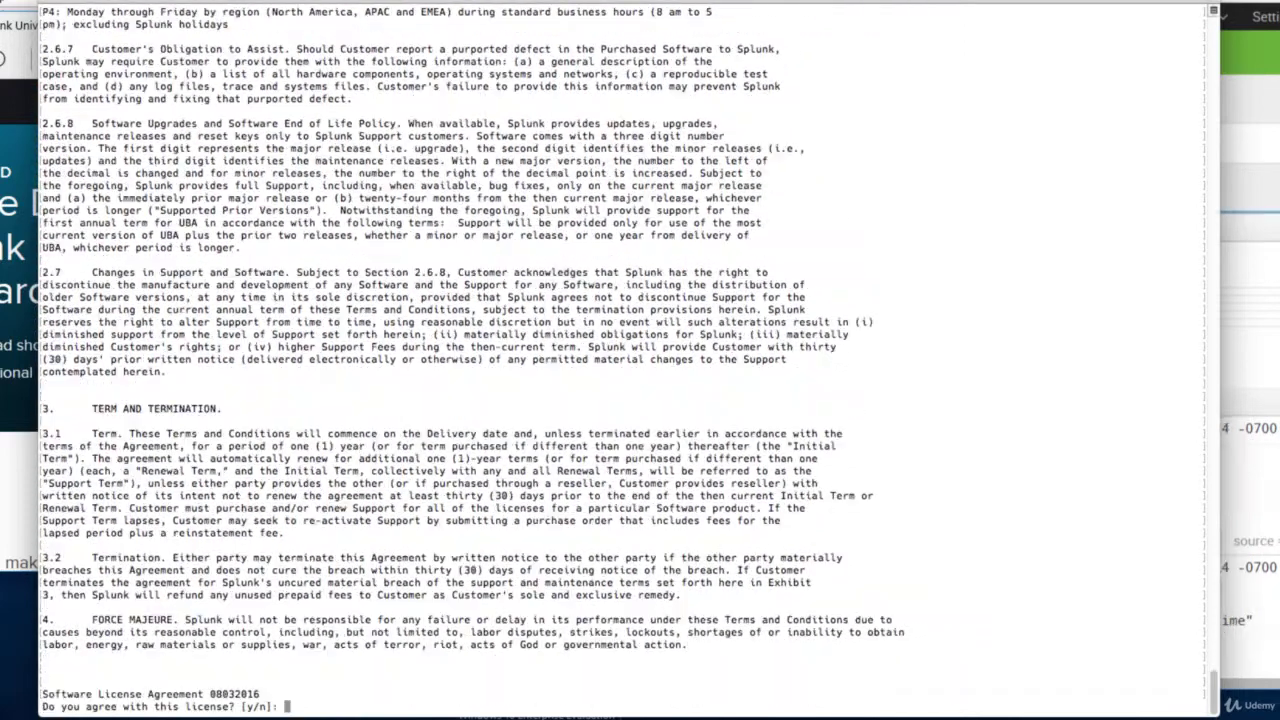
text(y)
key(Return)
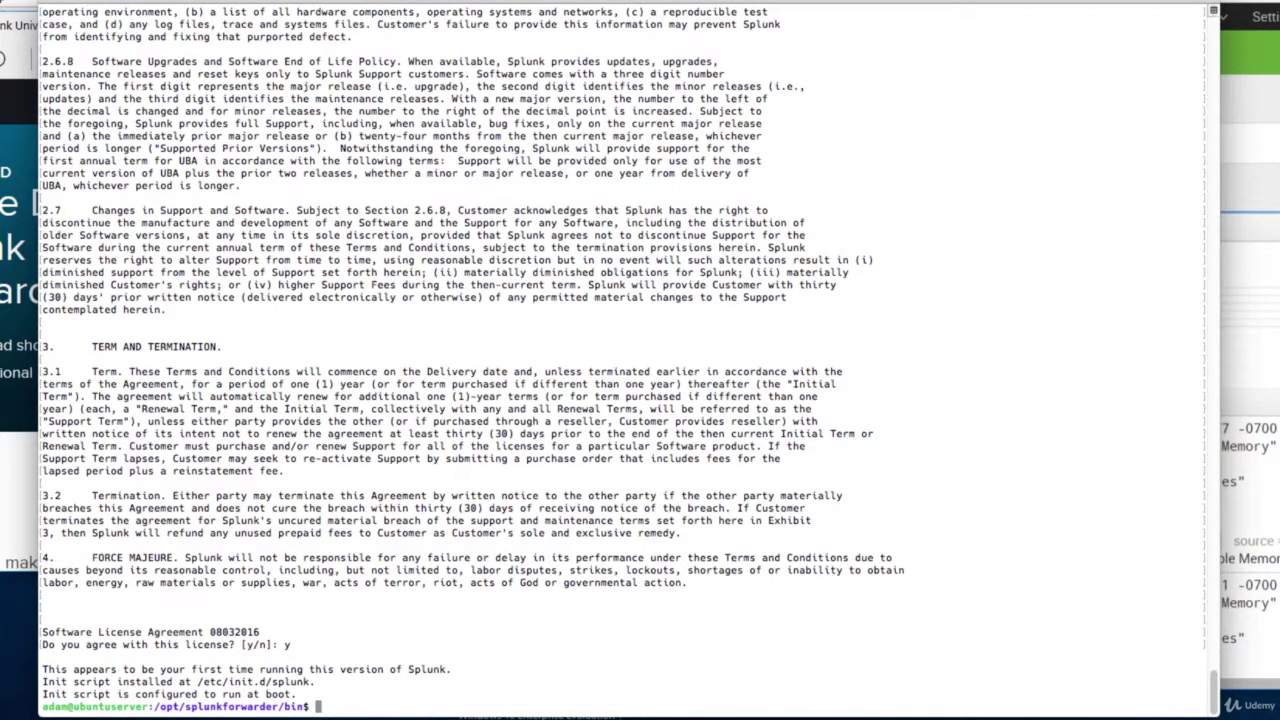
text(sudo ./splunk)
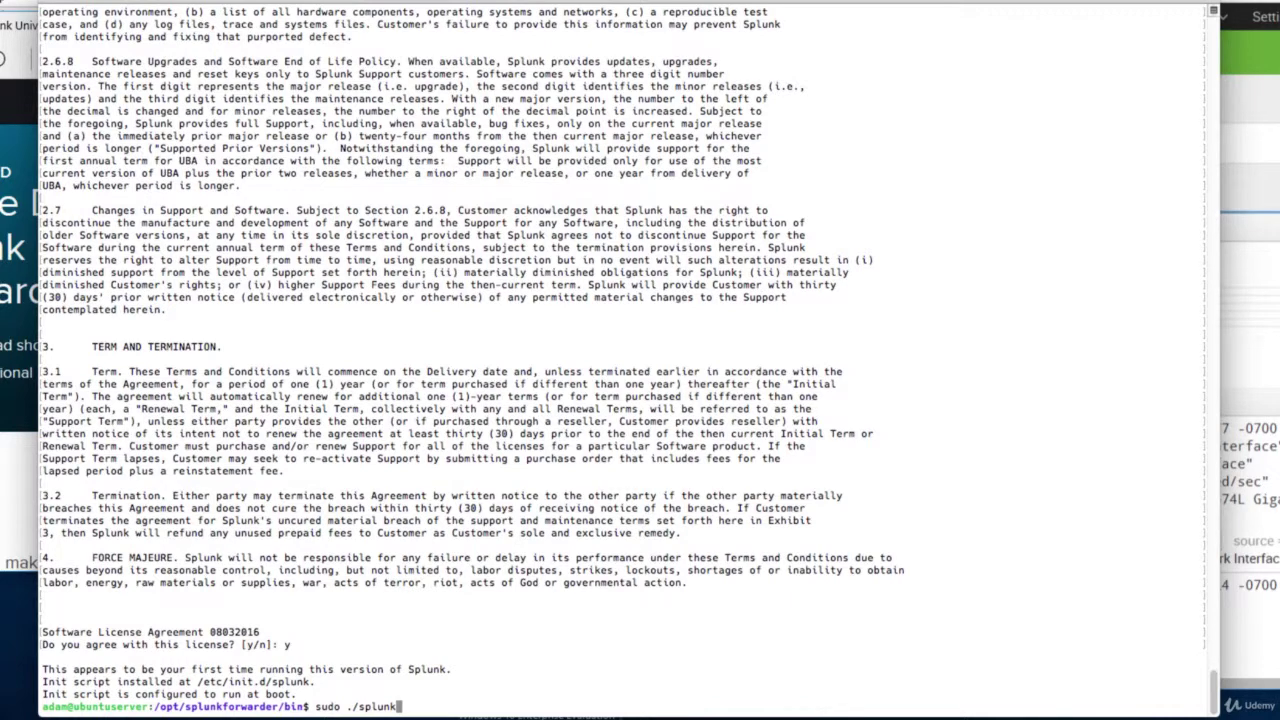
text( add for)
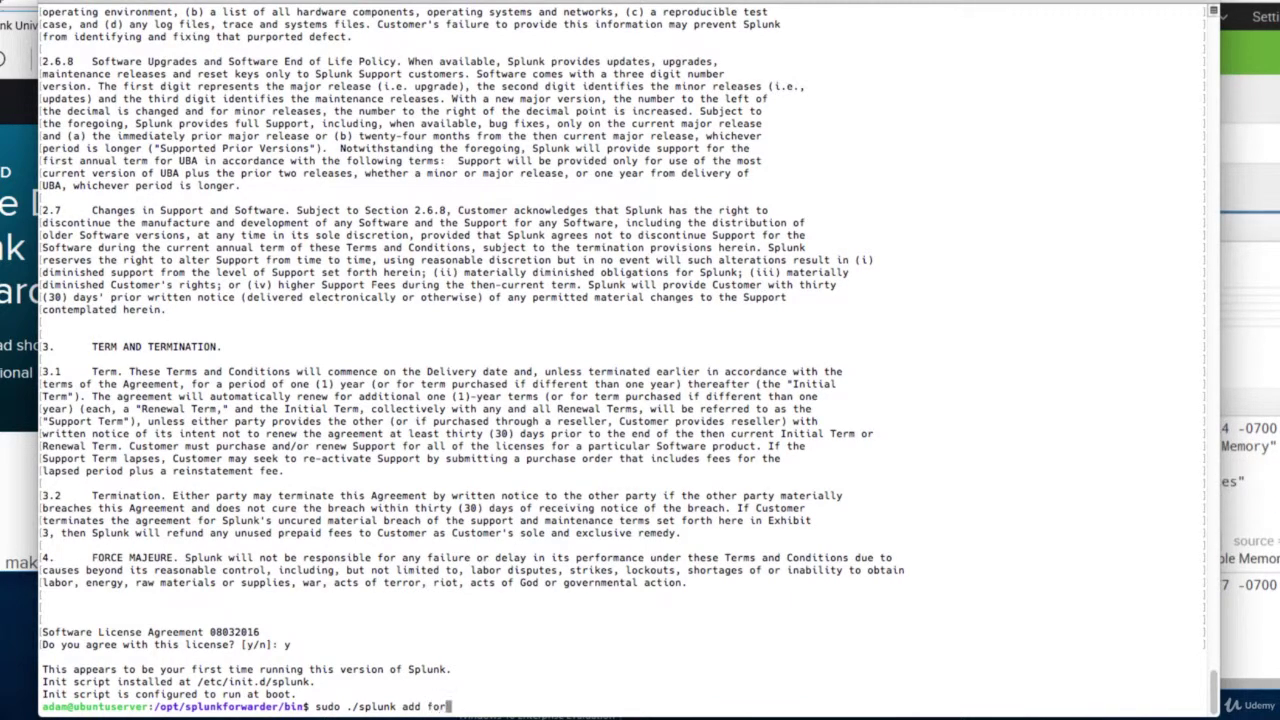
text(ward-server)
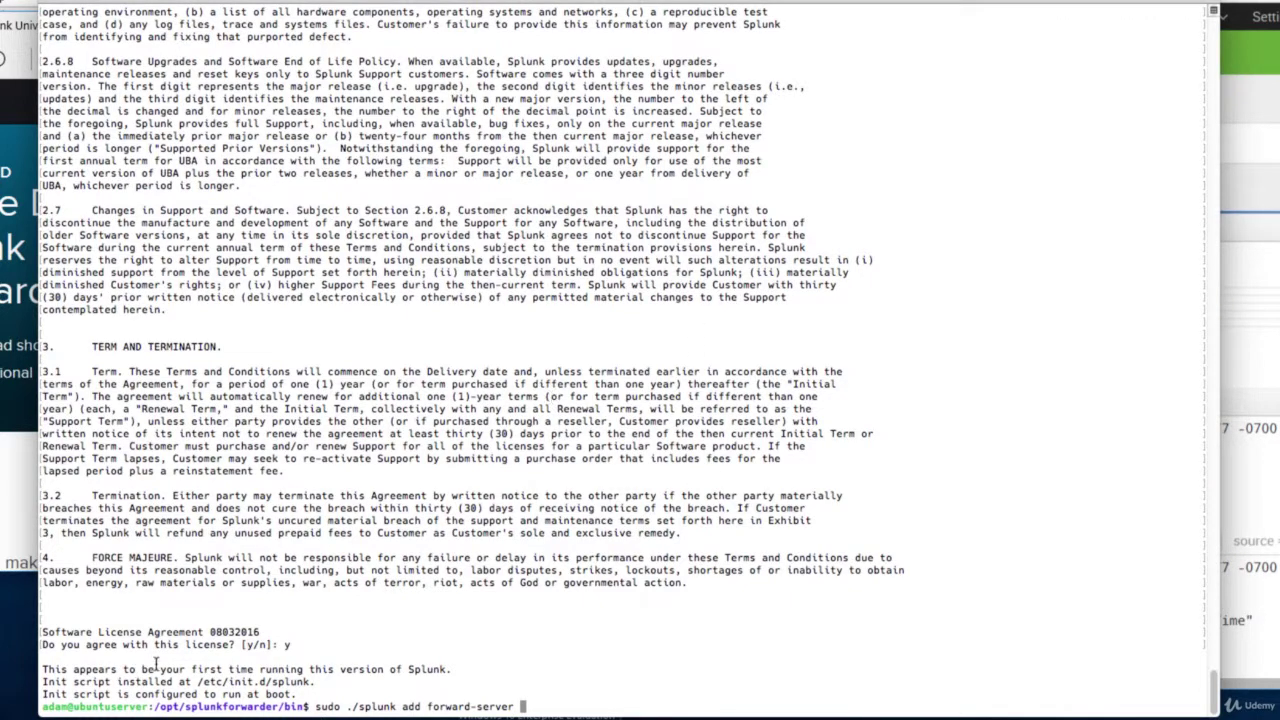
text( 172.16.)
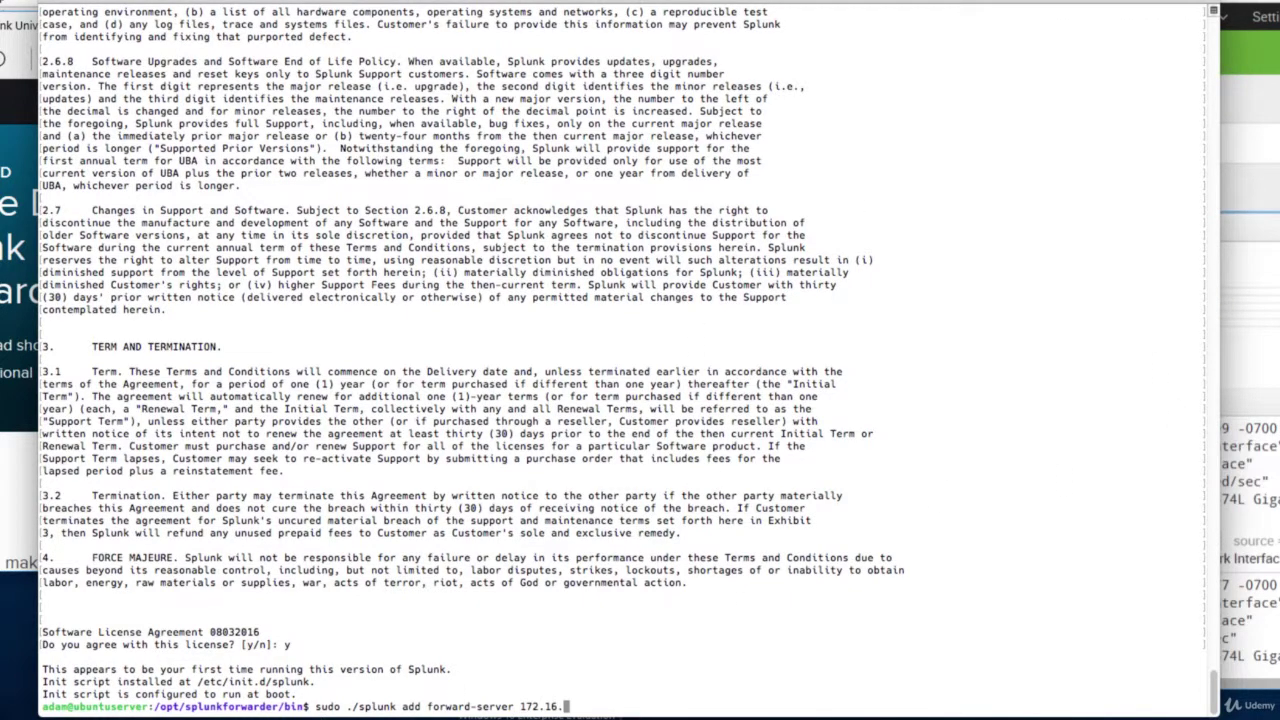
text(182.150:9997)
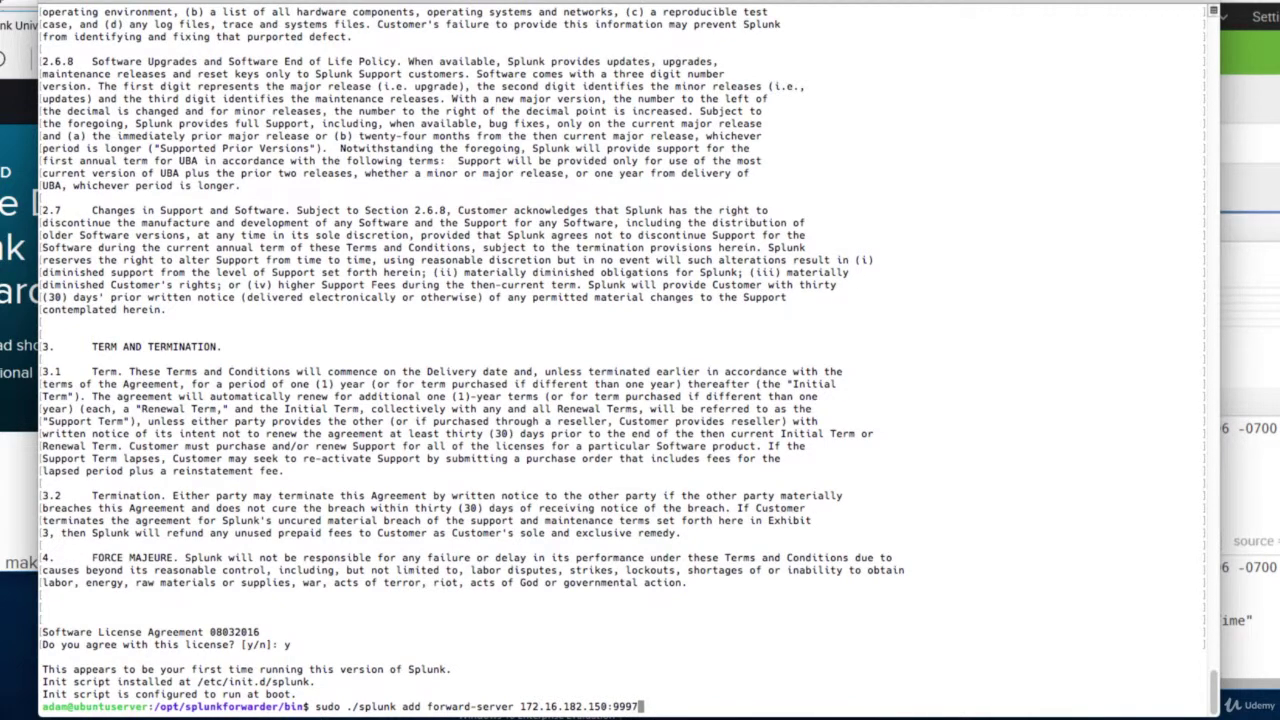
- Add 172.16.182.150:9997 as forward server and list it, showing configured but inactive
key(Return)
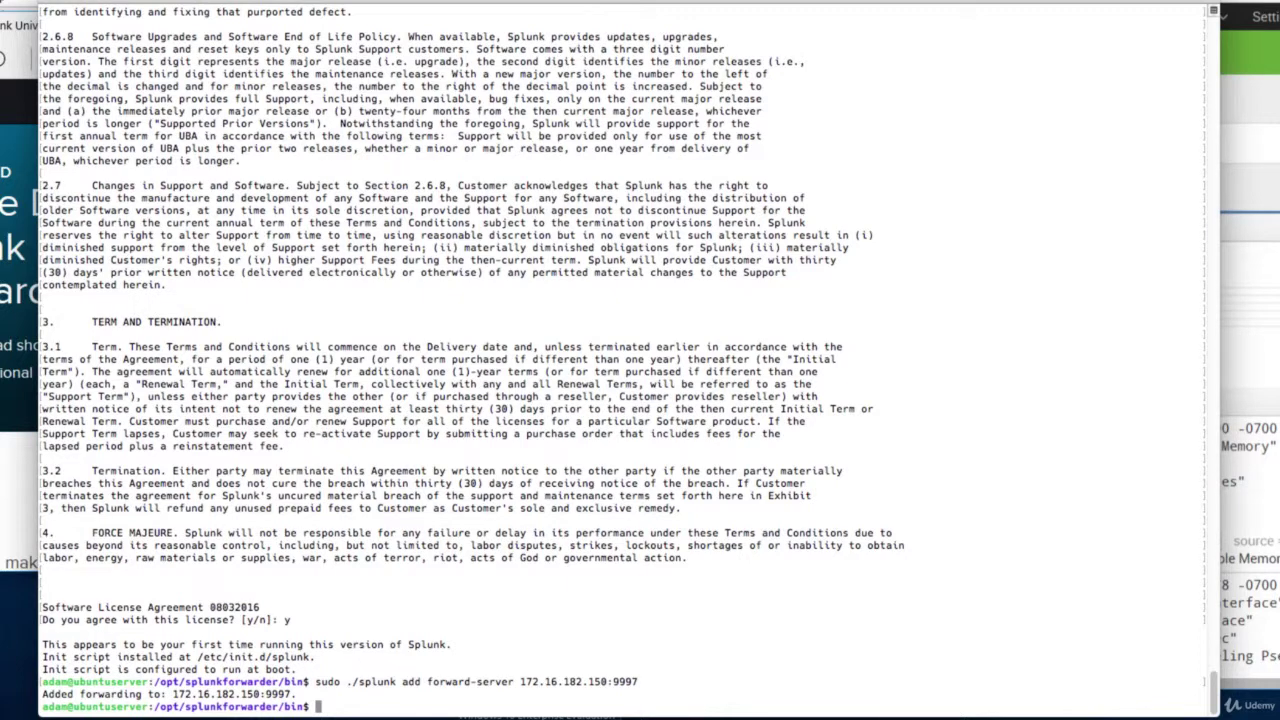
text(sudo ./splunk list )
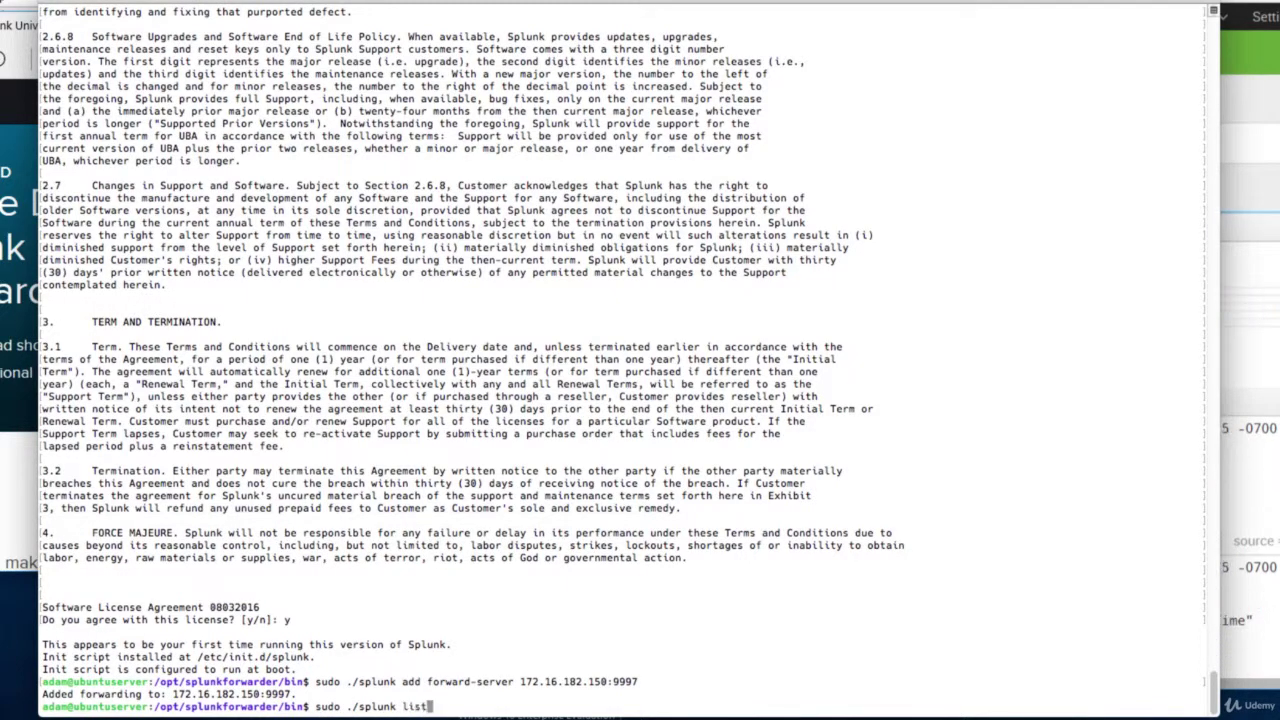
text(forward-server)
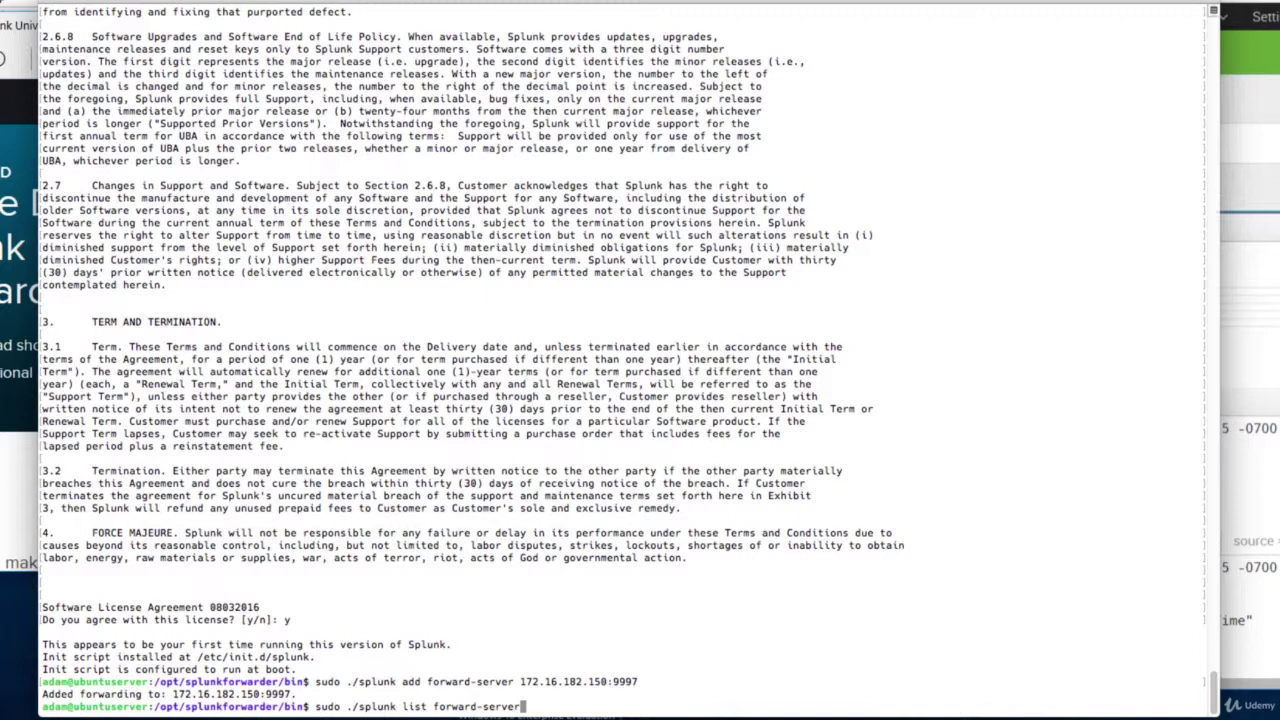
key(Return)
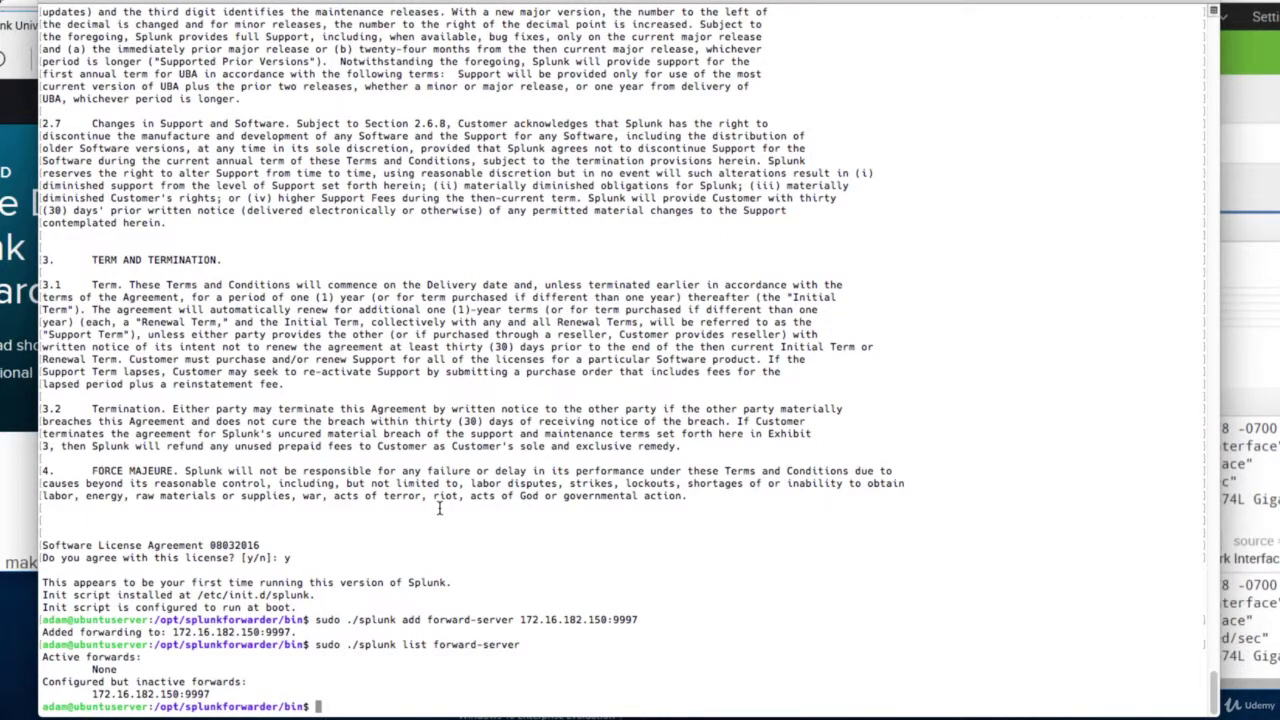
- Add /var/log as a monitored input with sudo ./splunk add monitor and relist forward servers
text(sudo ./splunk)
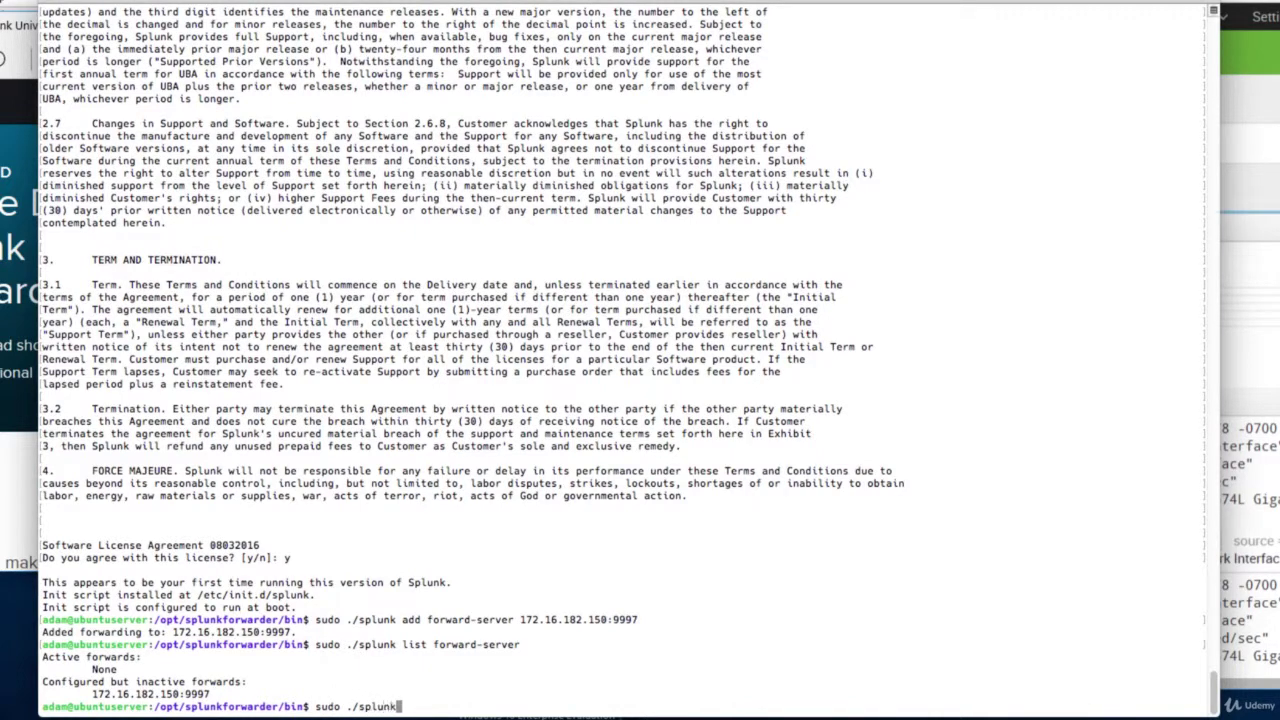
text( add monitor)
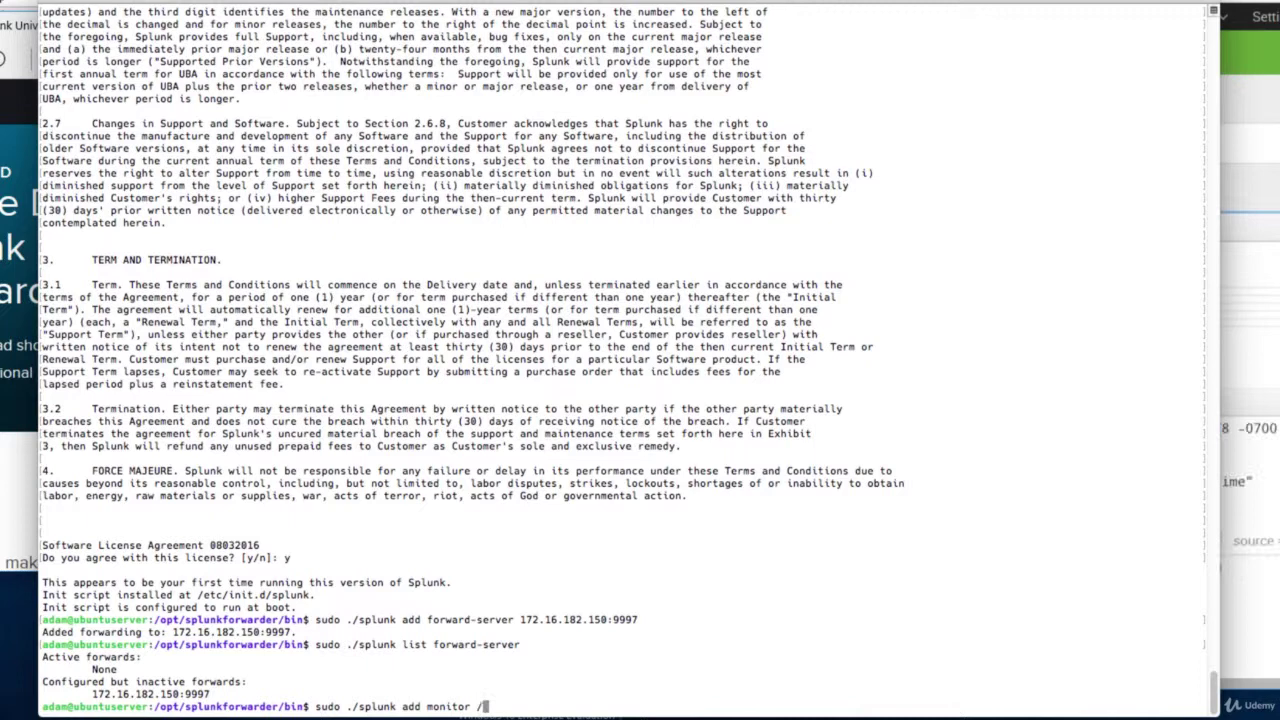
text(/var/log)
key(Return)
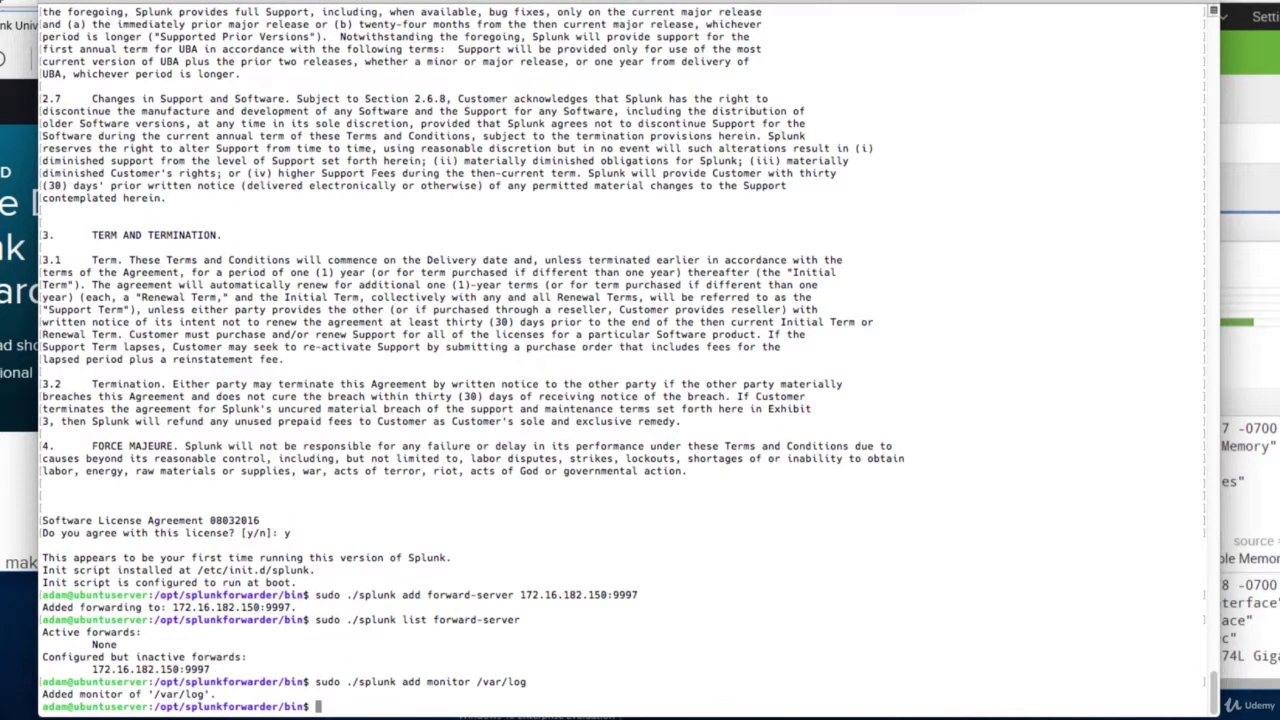
key(Up)
key(Up)
key(Up)
key(Up)
key(Up)
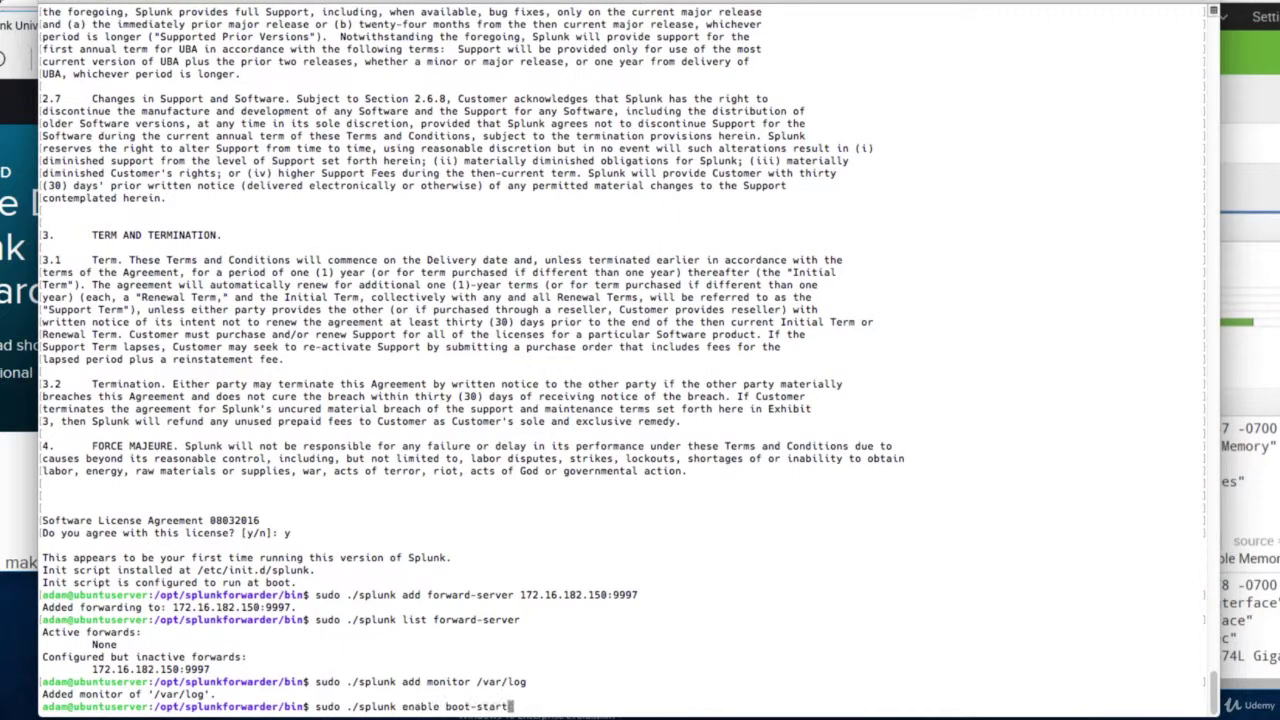
key(Down)
key(Down)
key(Down)
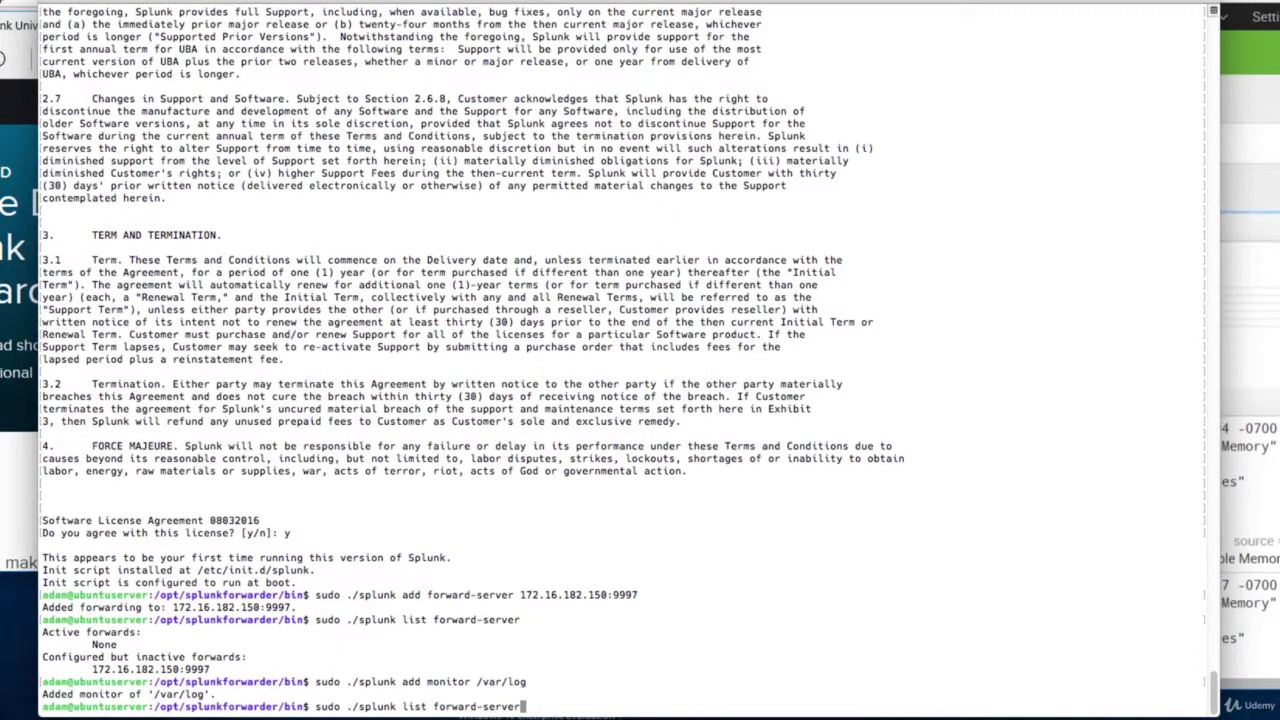
key(Return)
key(Up)
key(Return)
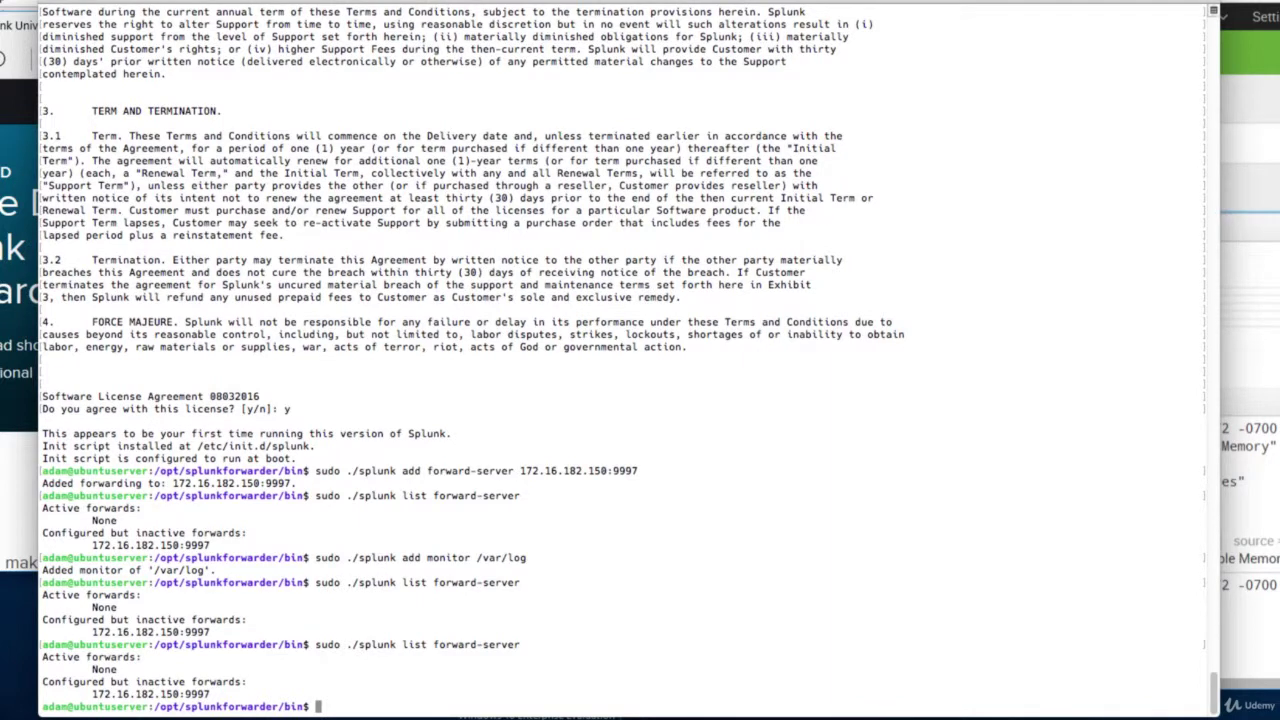
- Restart the forwarder and confirm 172.16.182.150:9997 is now an active forward
text(sudo ./splunk restart)
key(Return)
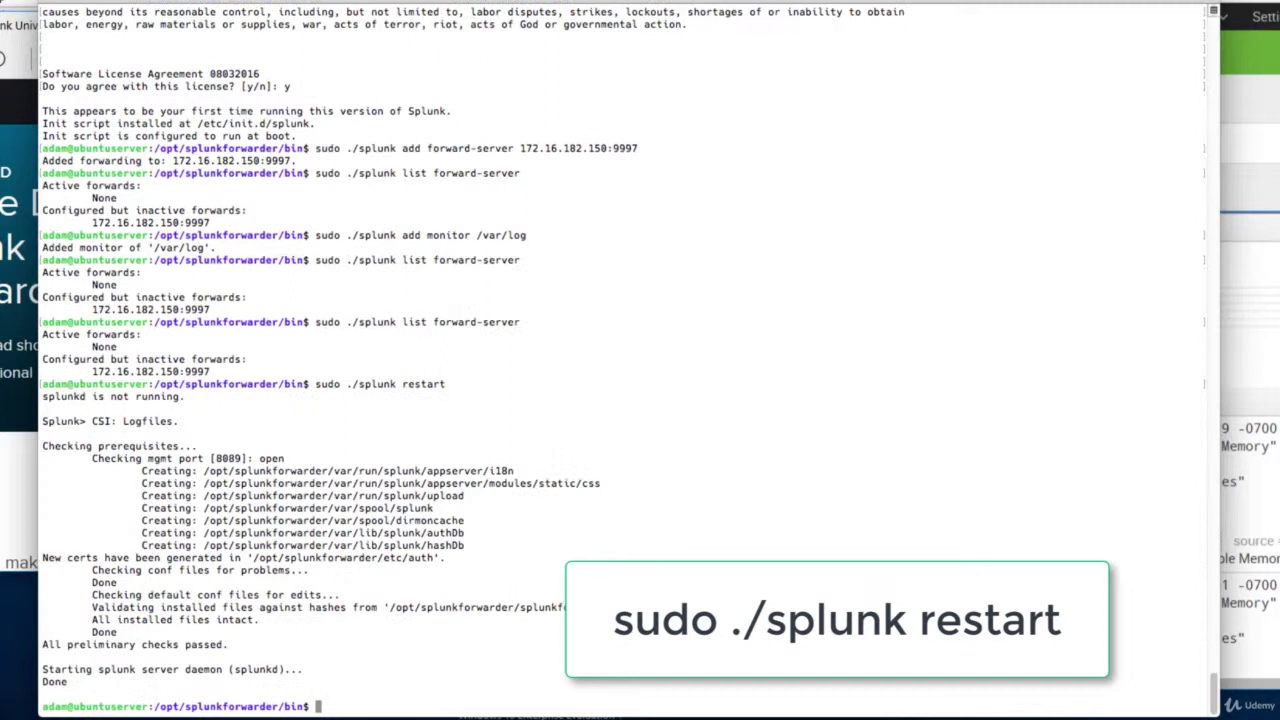
key(Up)
key(Up)
key(Up)
key(Up)
key(Up)
key(Up)
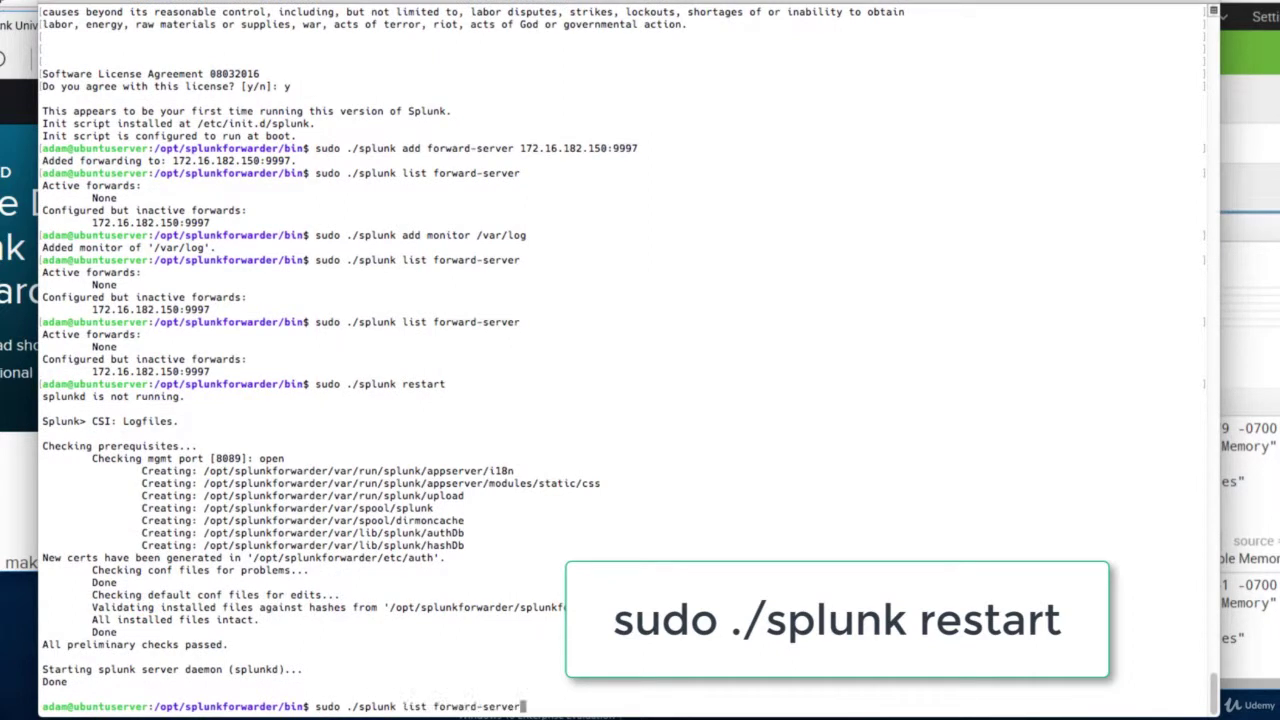
key(Down)
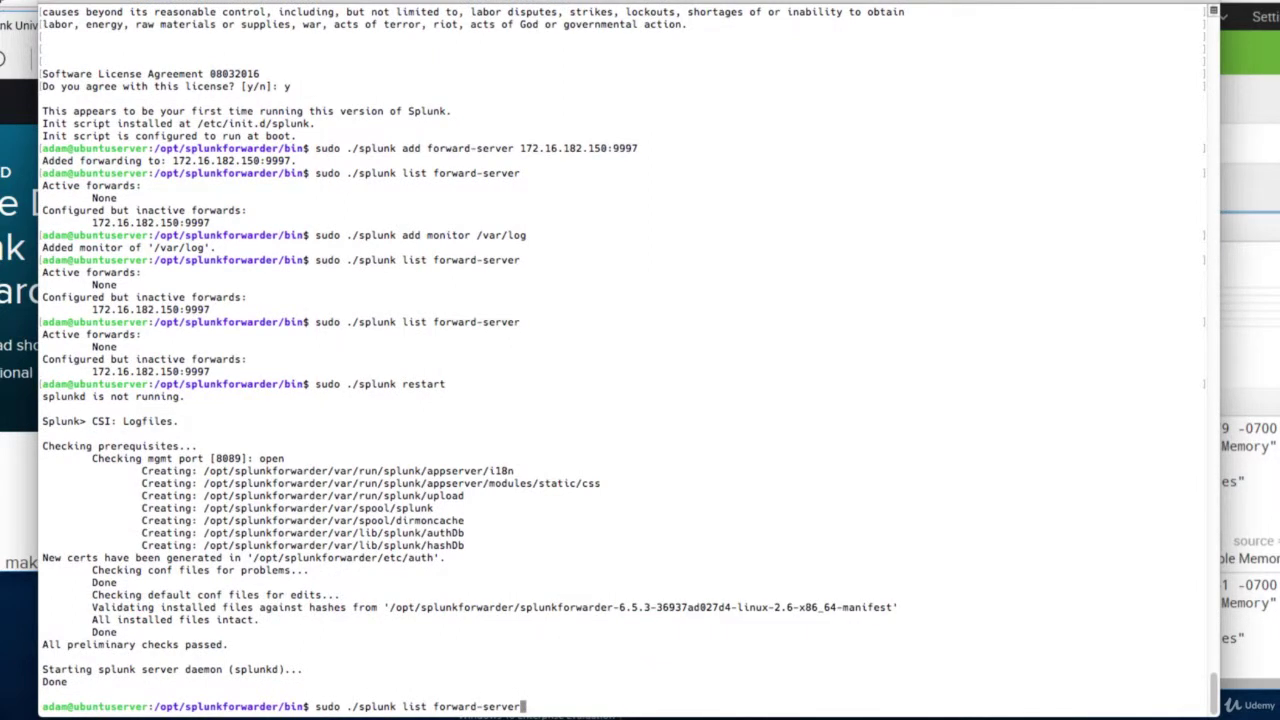
key(Return)
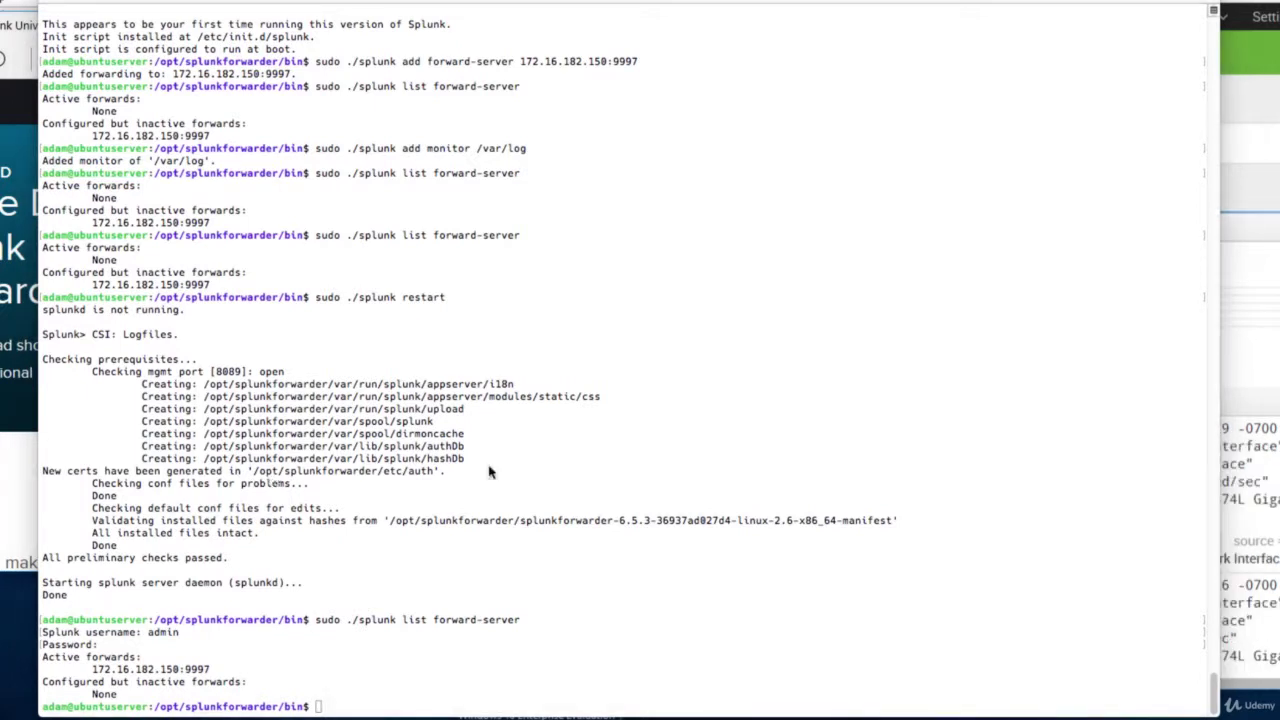
key(super+Tab)
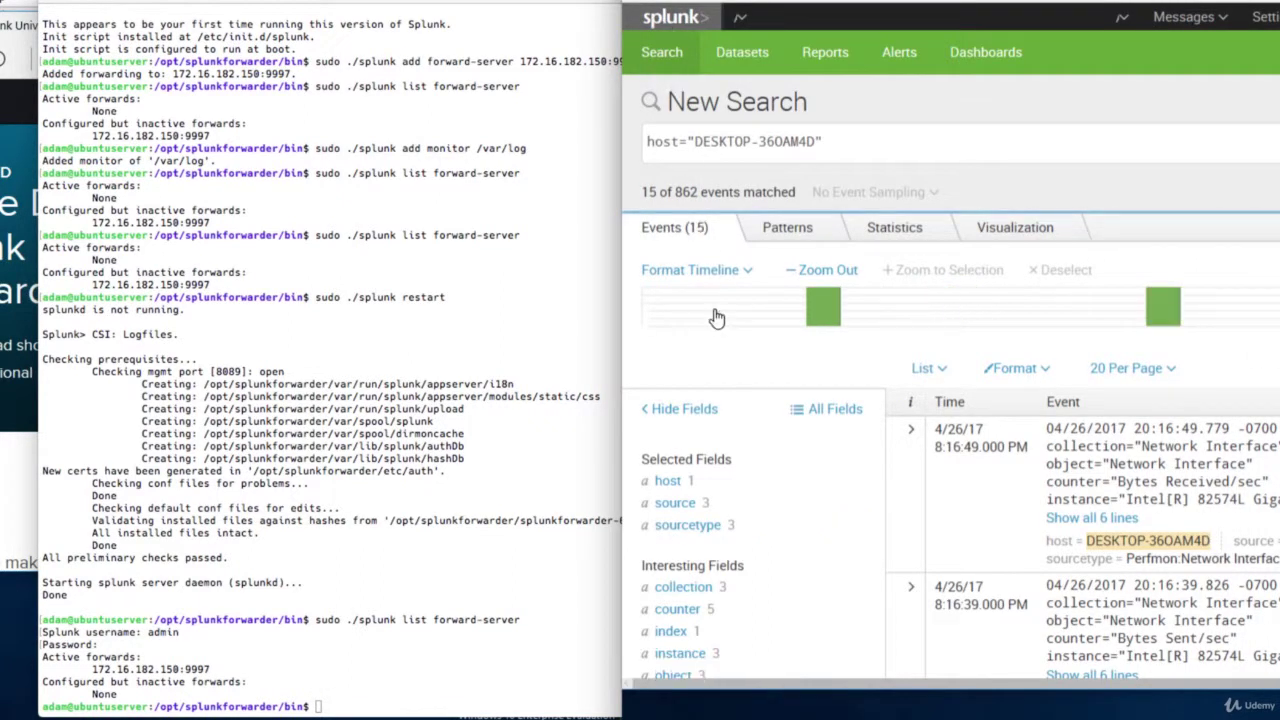
- Reload Splunk and open the Search & Reporting Data Summary, showing 56,386 events with ubuntuserver among the hosts
key(F5)
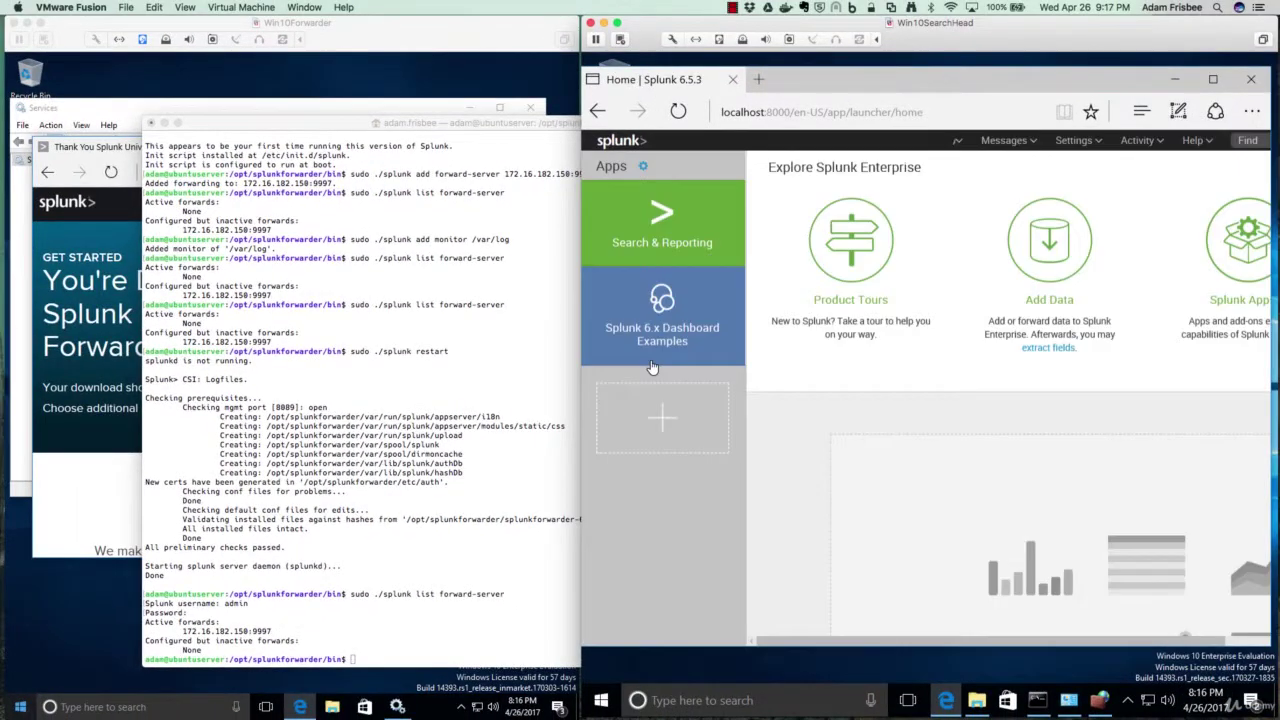
click(664, 246)
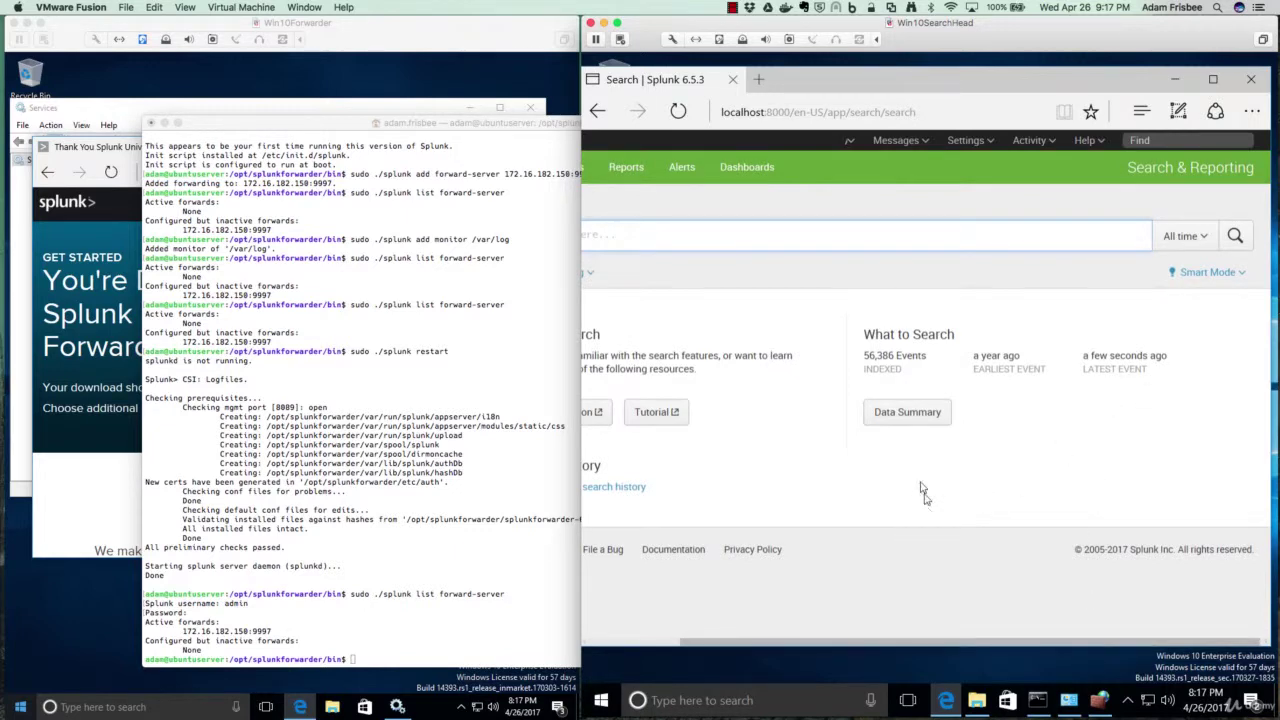
click(910, 414)
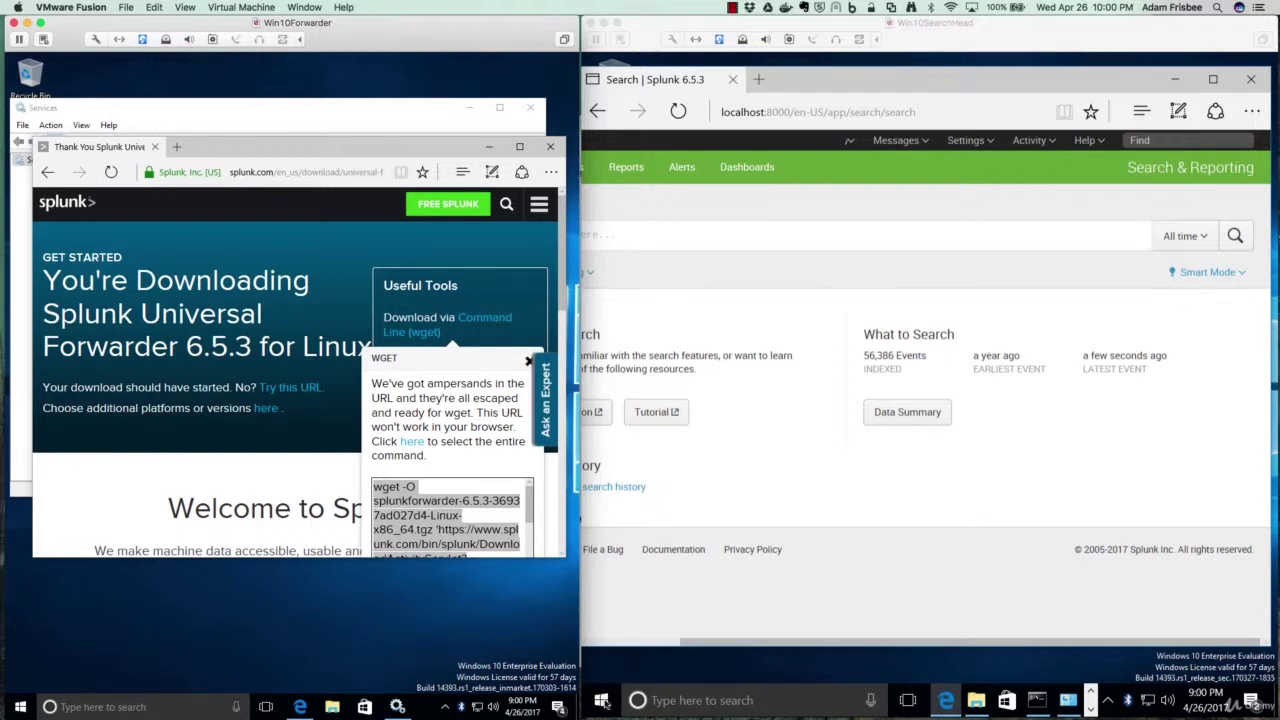
- Find 'firewall' in Start, go to Advanced settings, and launch the New Inbound Rule Wizard from Inbound Rules
click(603, 700)
text(firewall)
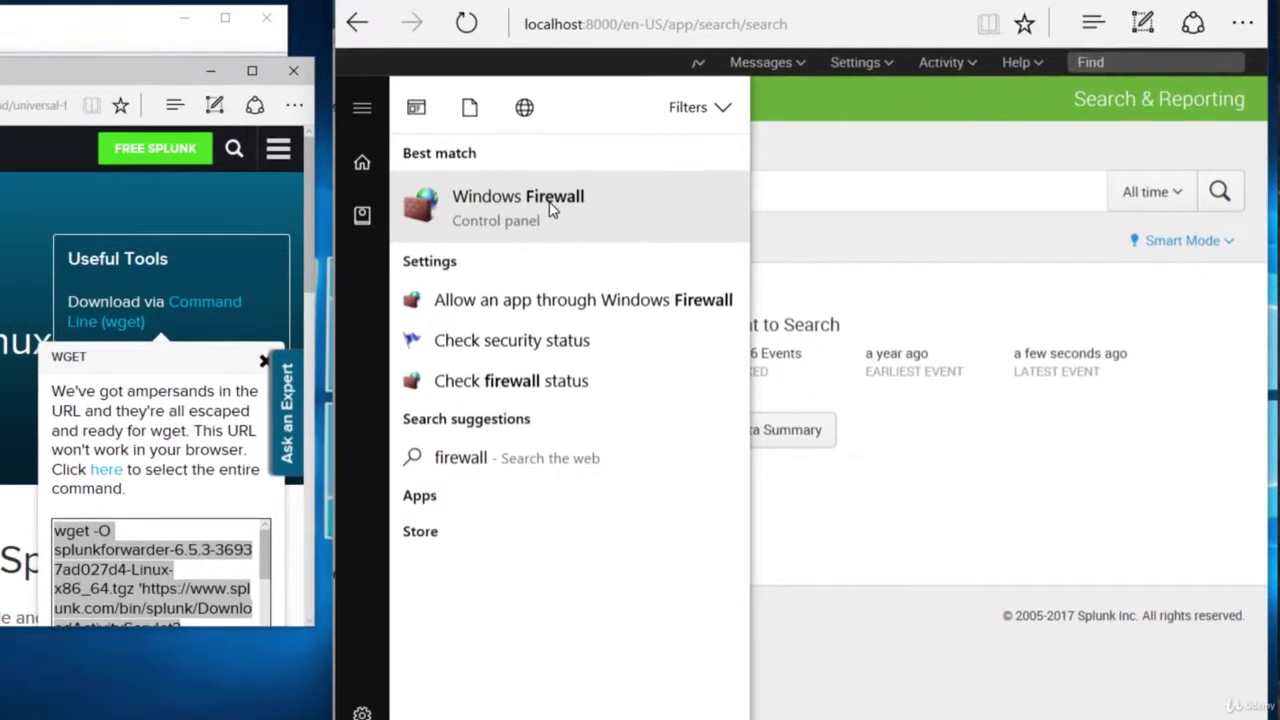
click(551, 208)
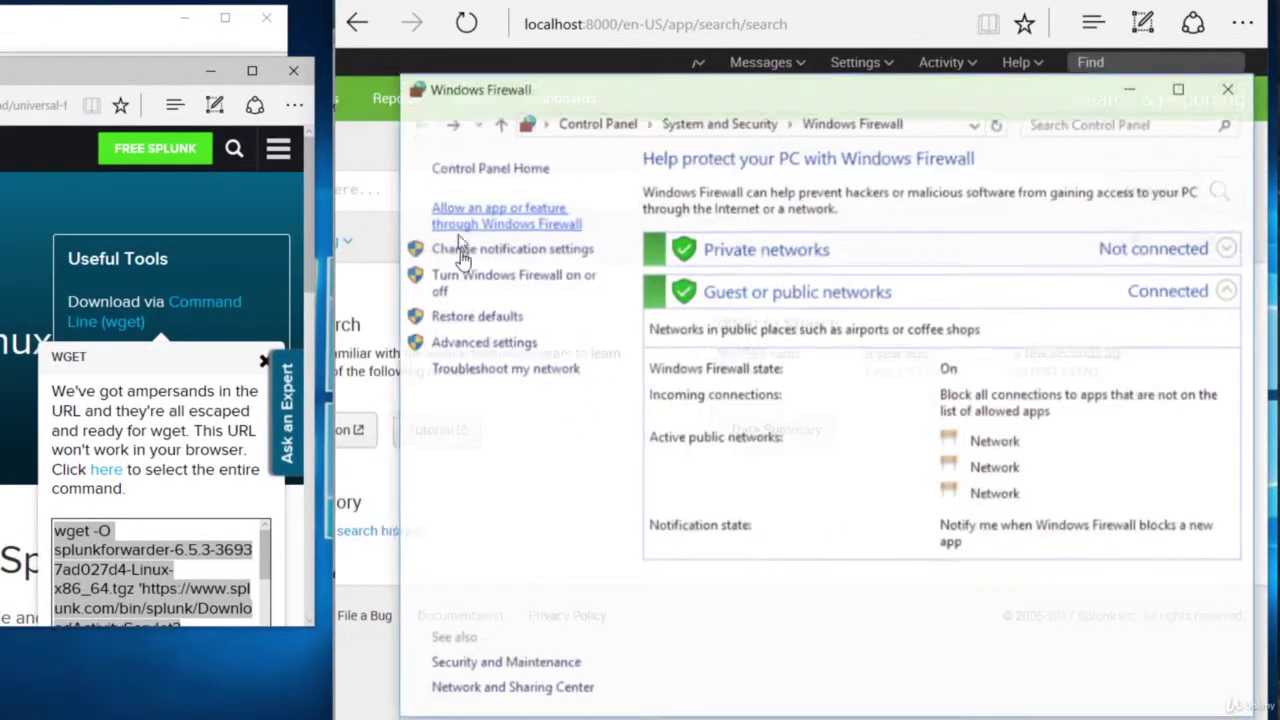
click(470, 330)
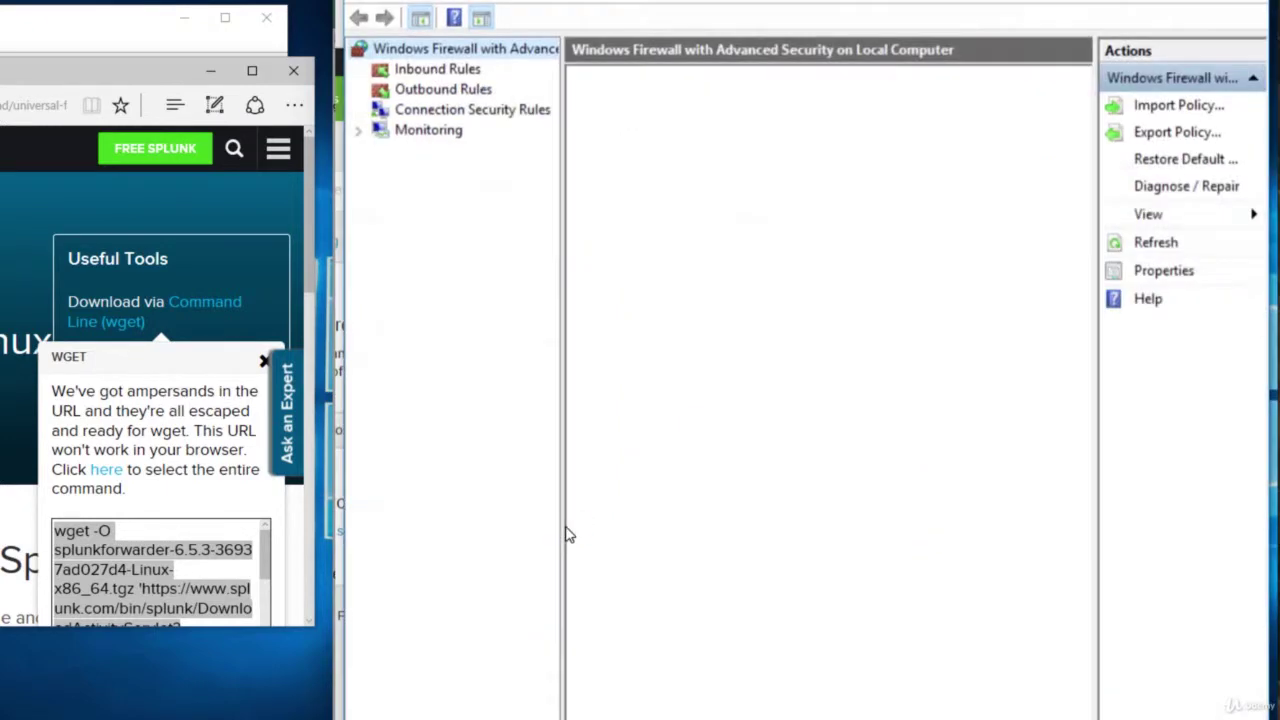
click(430, 70)
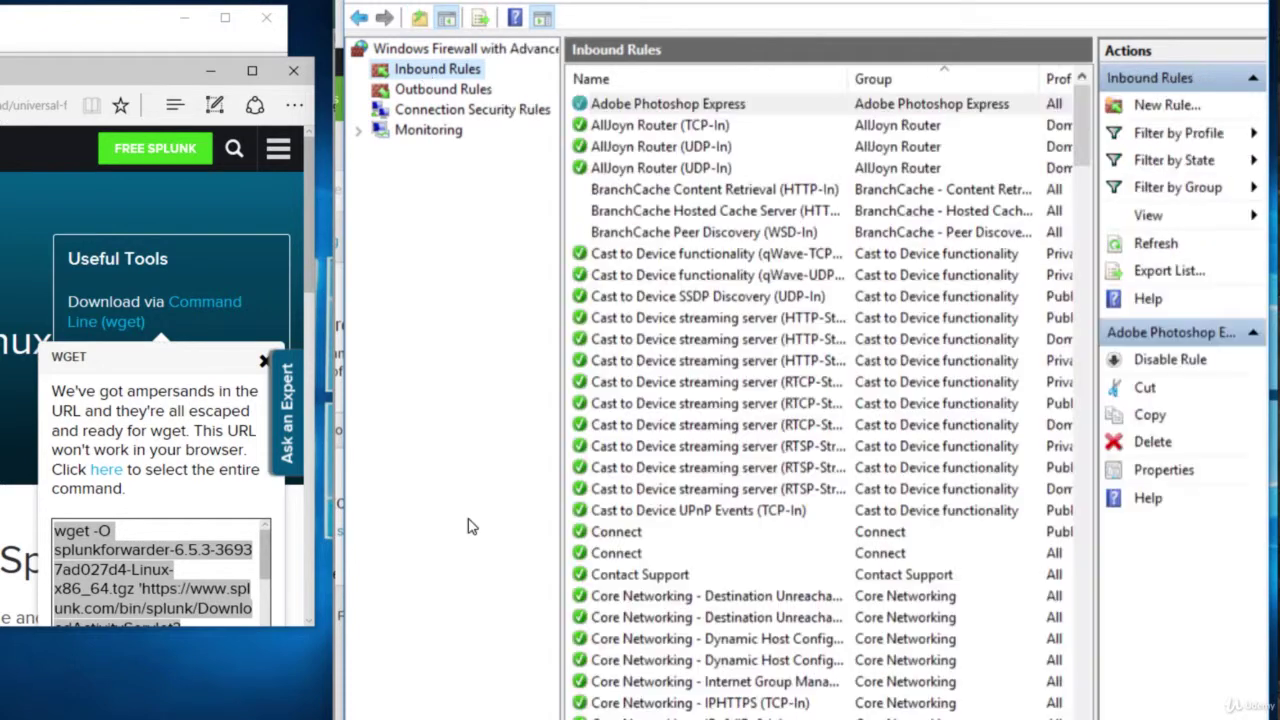
click(1167, 105)
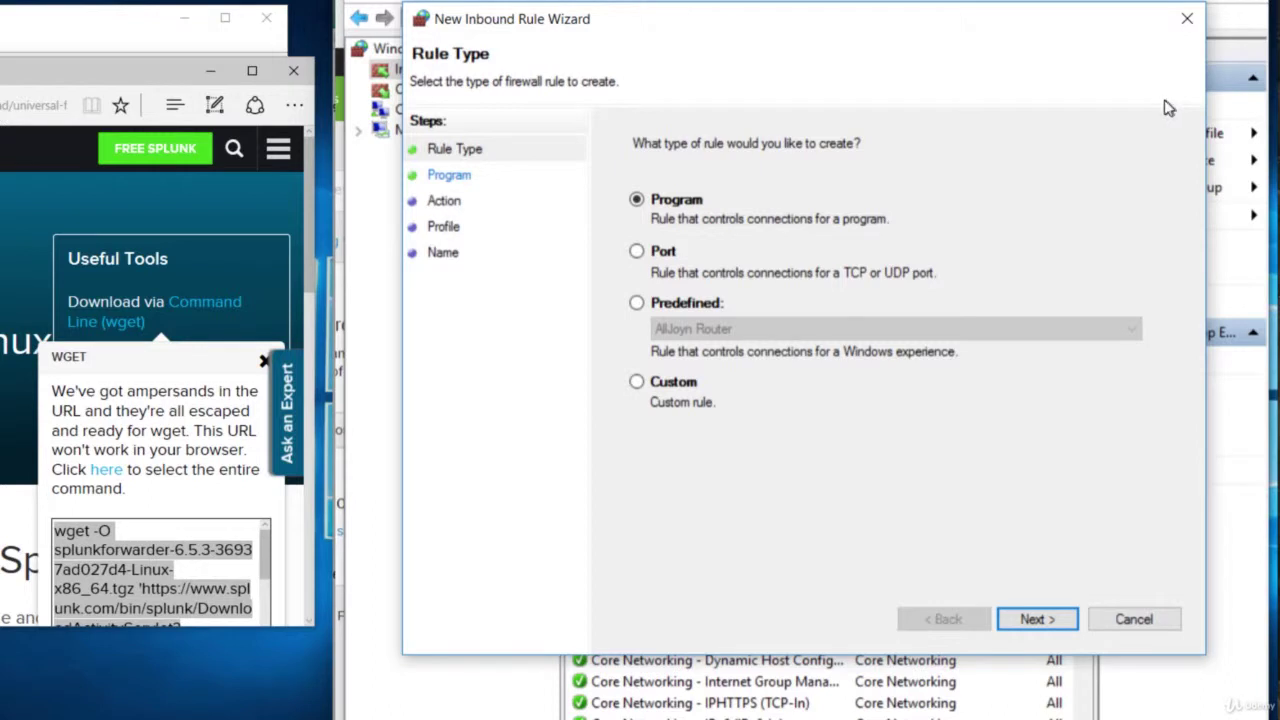
- Create a port rule named 'Splunk' allowing TCP 9997,8089 connections on all profiles
click(636, 251)
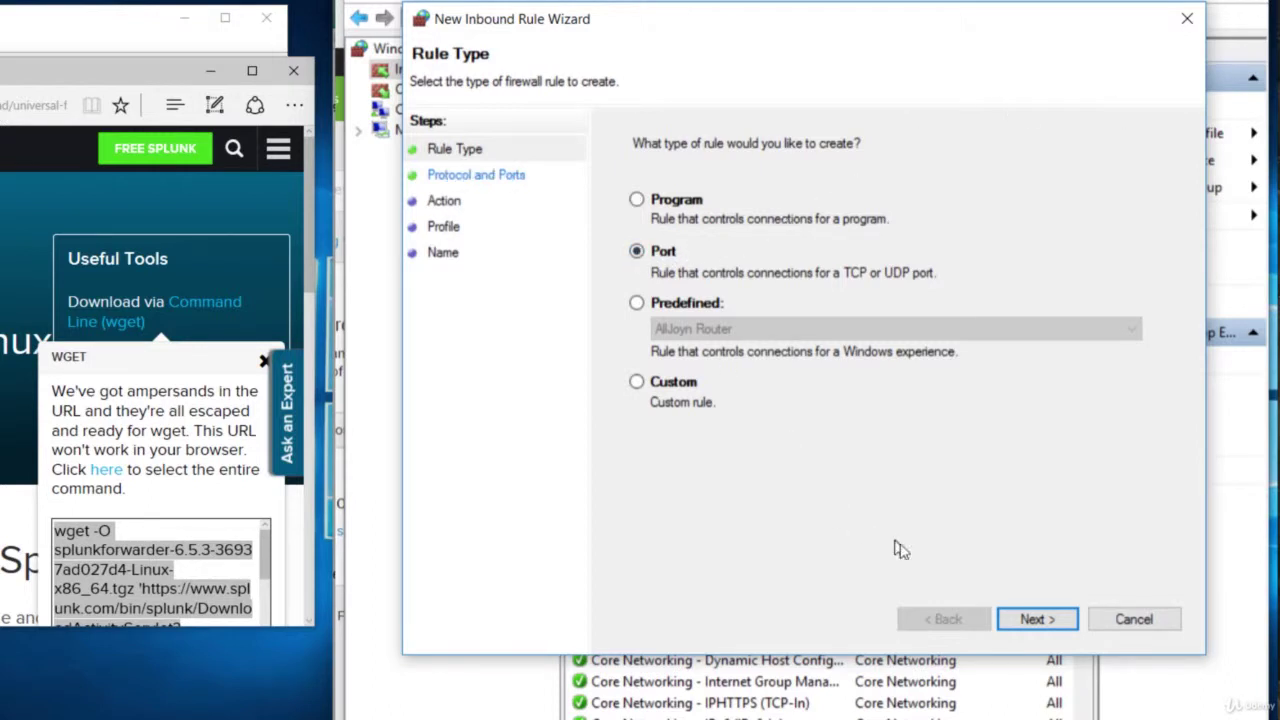
click(1030, 619)
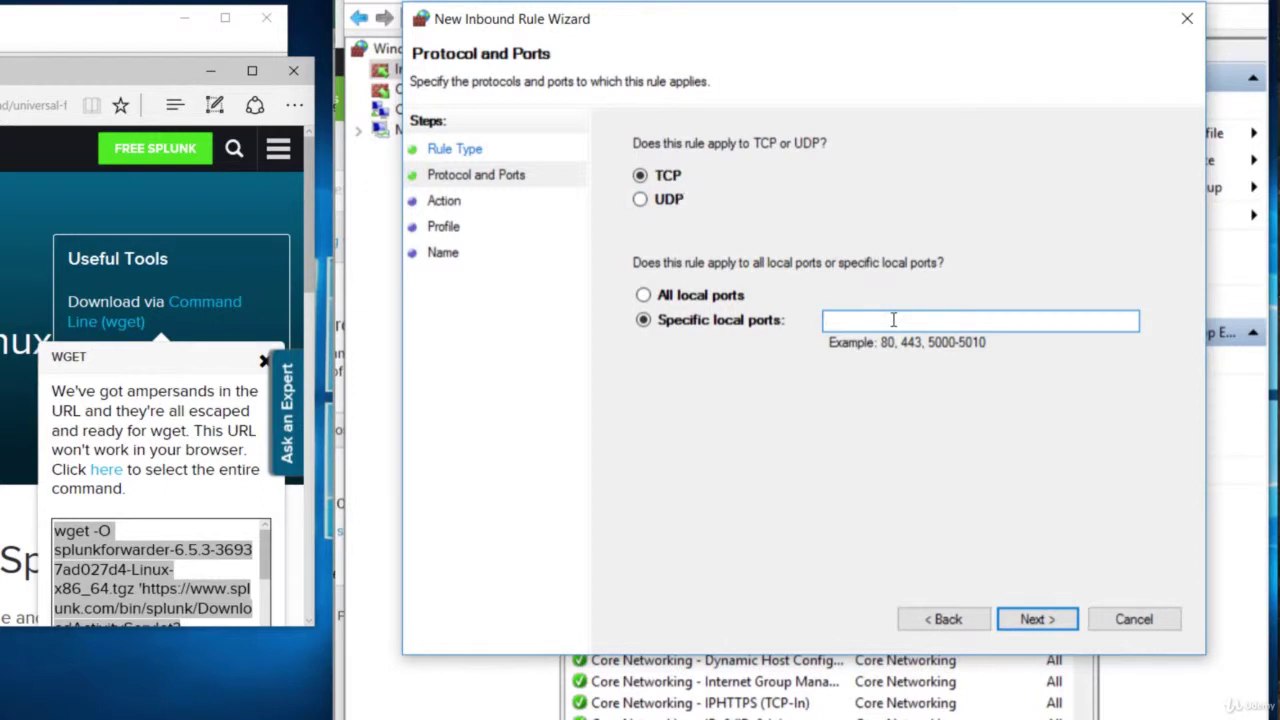
text(9997,8089)
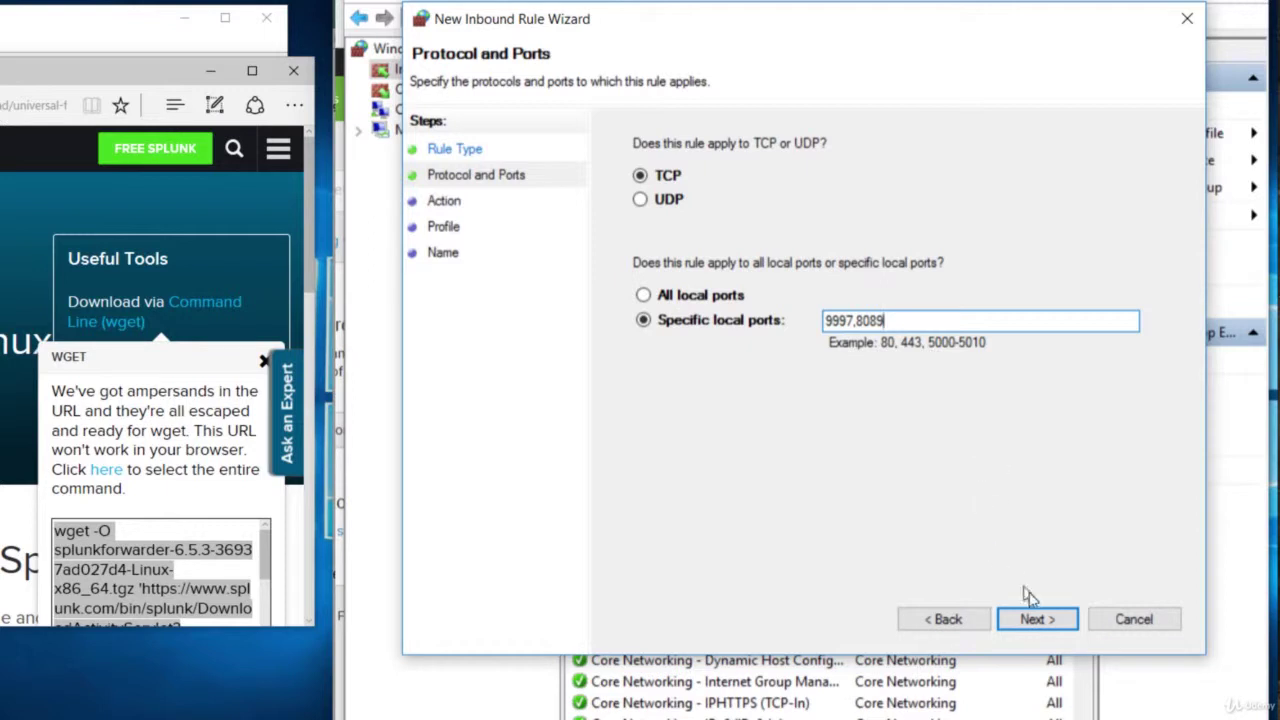
click(1038, 619)
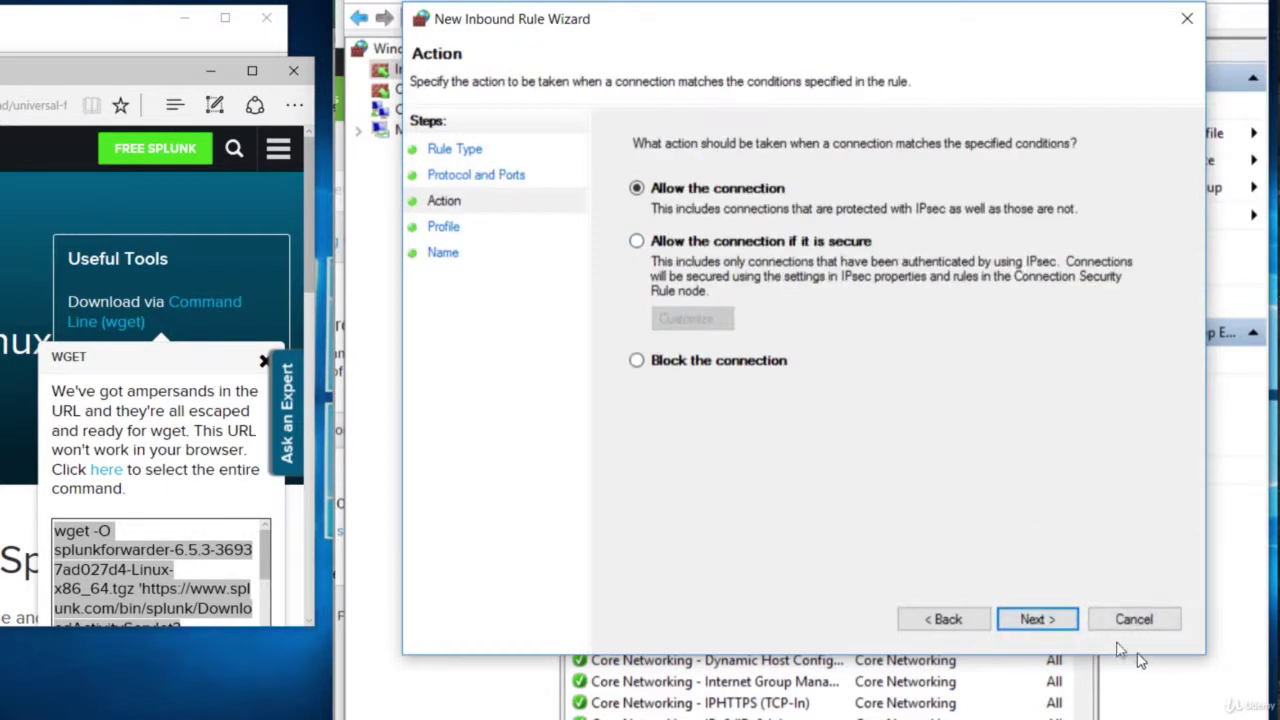
click(1035, 619)
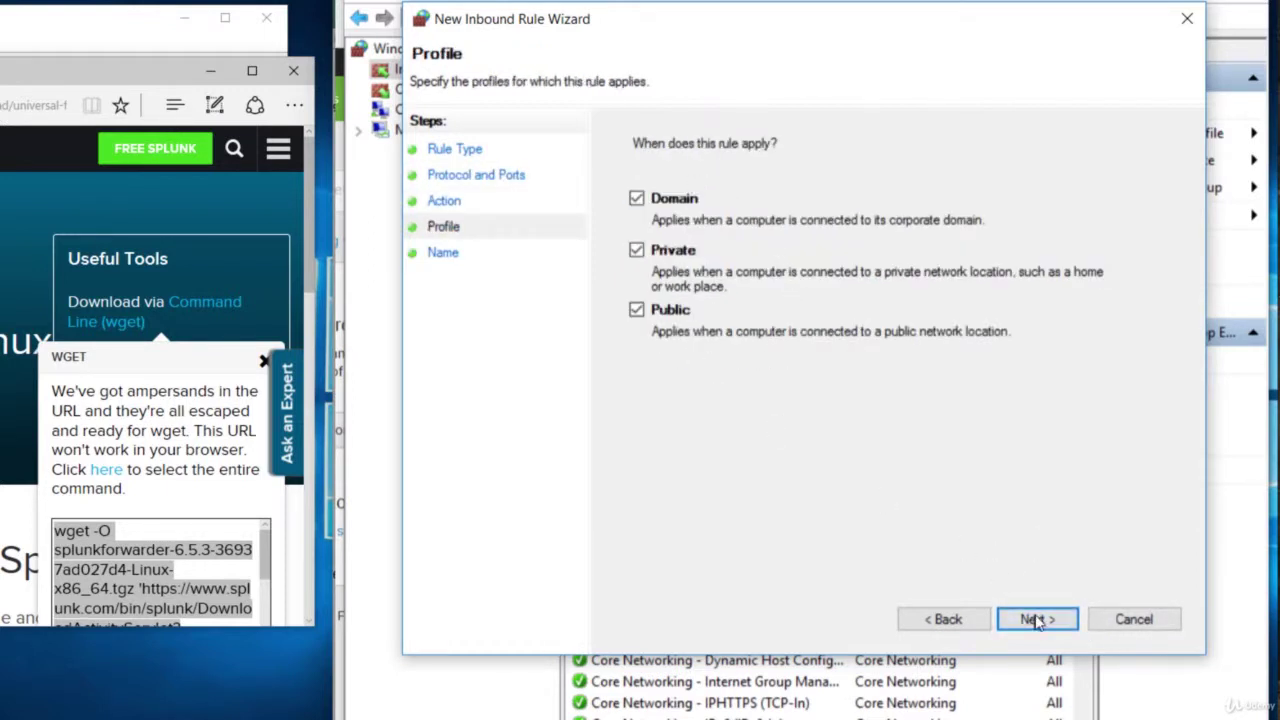
click(1036, 619)
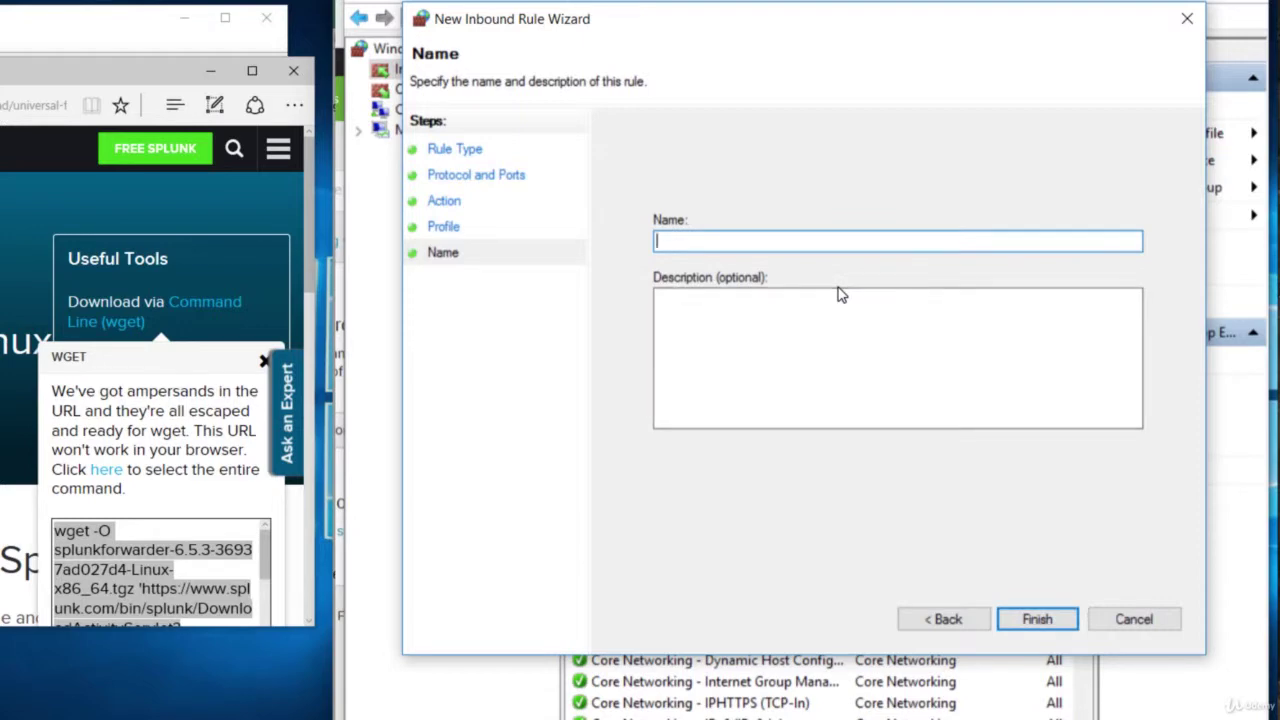
text(Splunk)
click(1042, 617)
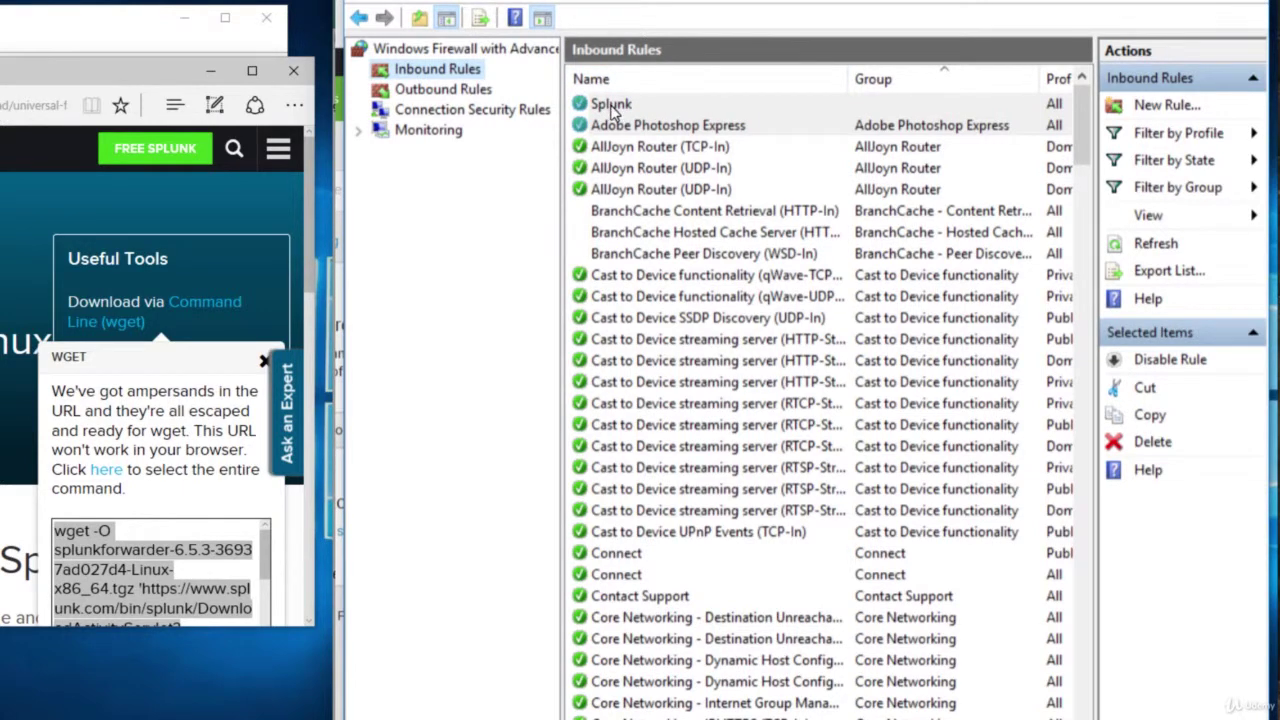
- Close both firewall windows and refresh Splunk's Data Summary, now showing ubuntuserver at 40,974 events
click(548, 716)
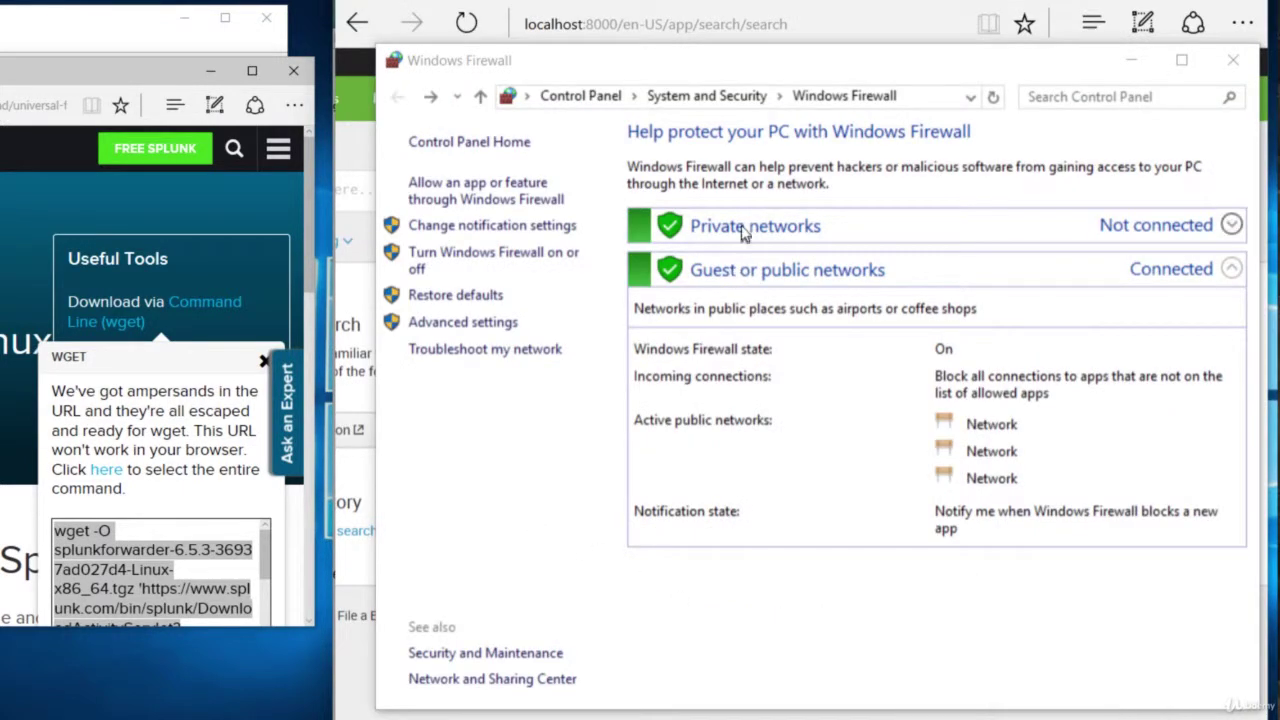
click(1234, 62)
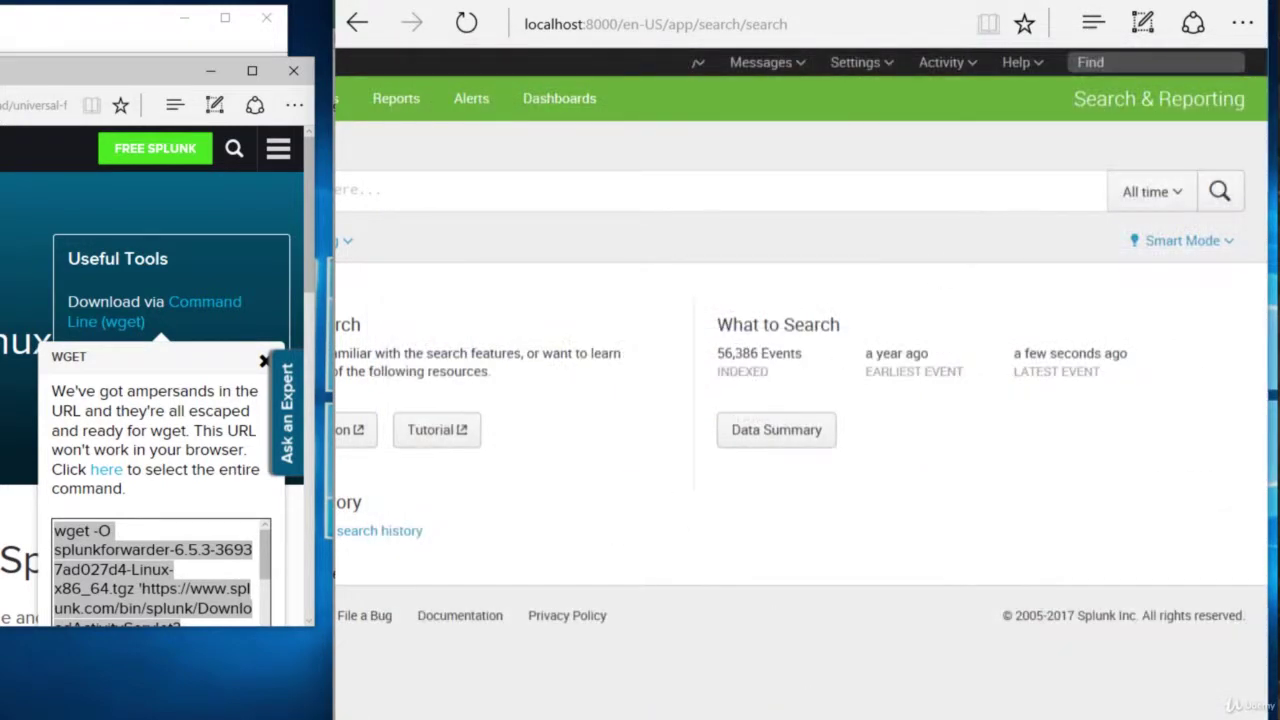
click(466, 22)
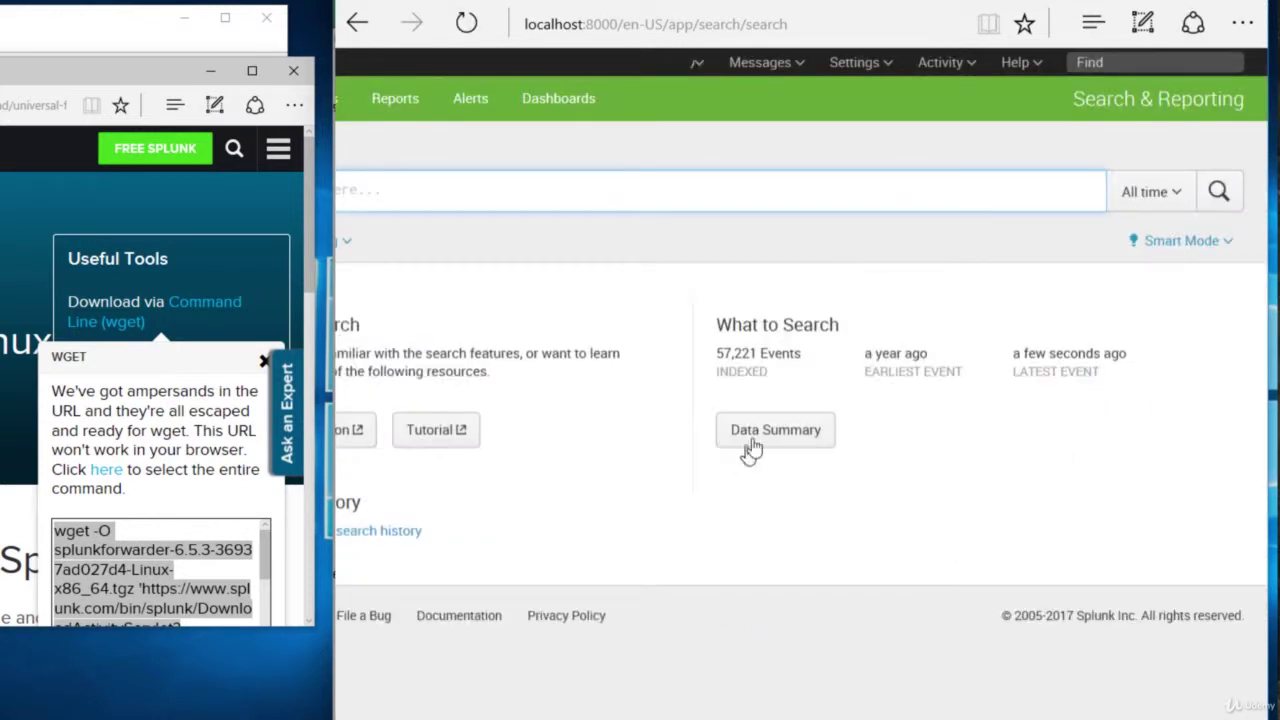
click(748, 441)
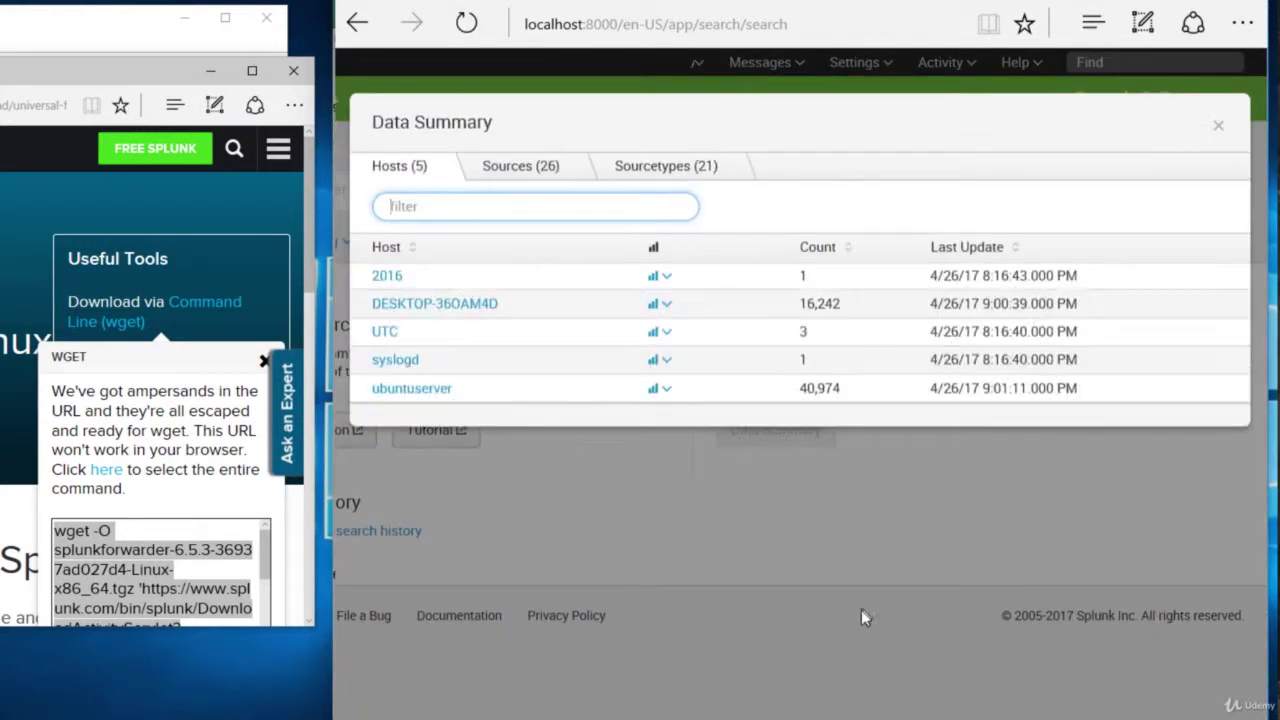